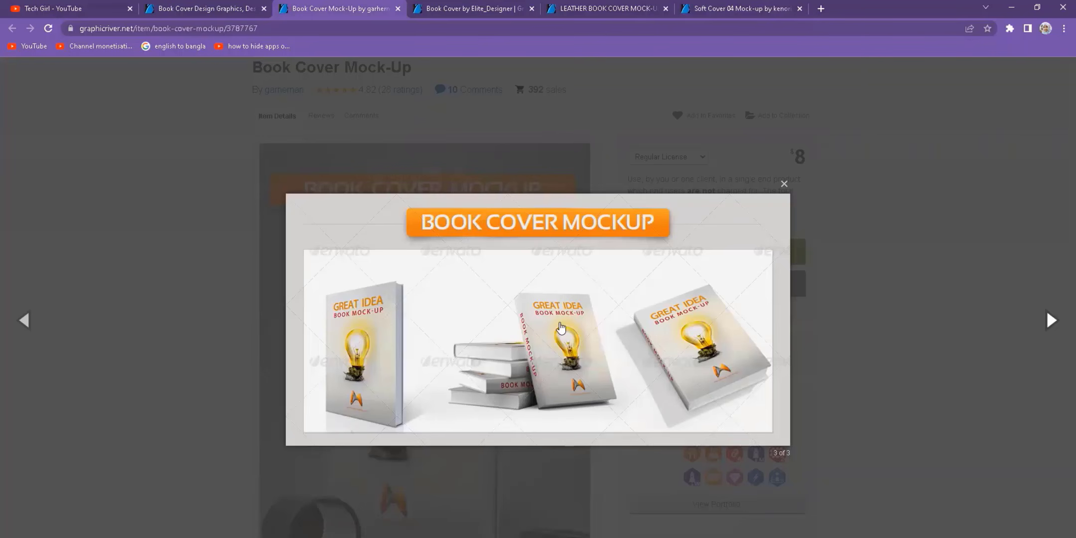
- View the Elite_Designer and Leather Book Cover mockup previews in their tabs
left_click(479, 9)
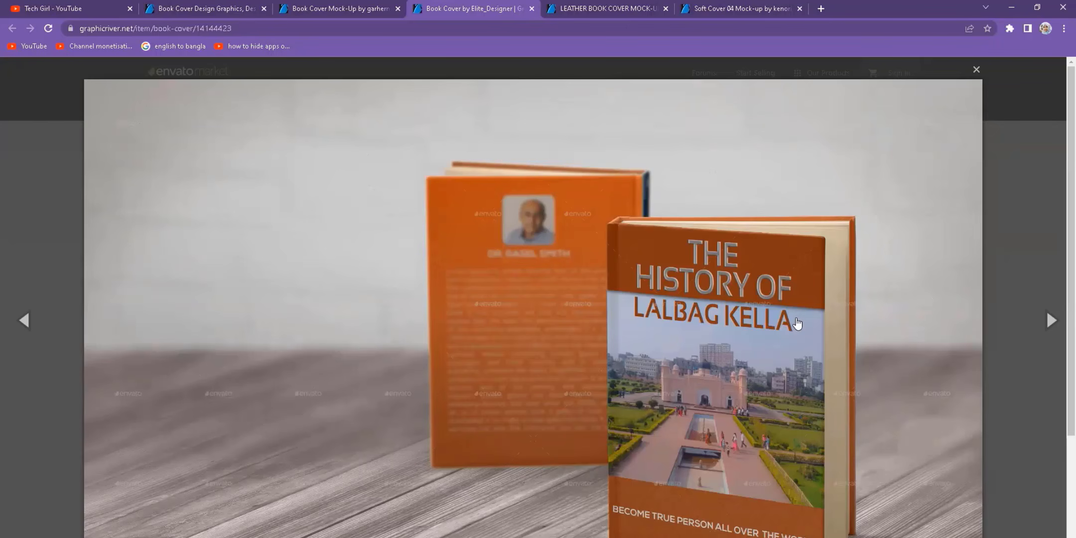
left_click(589, 6)
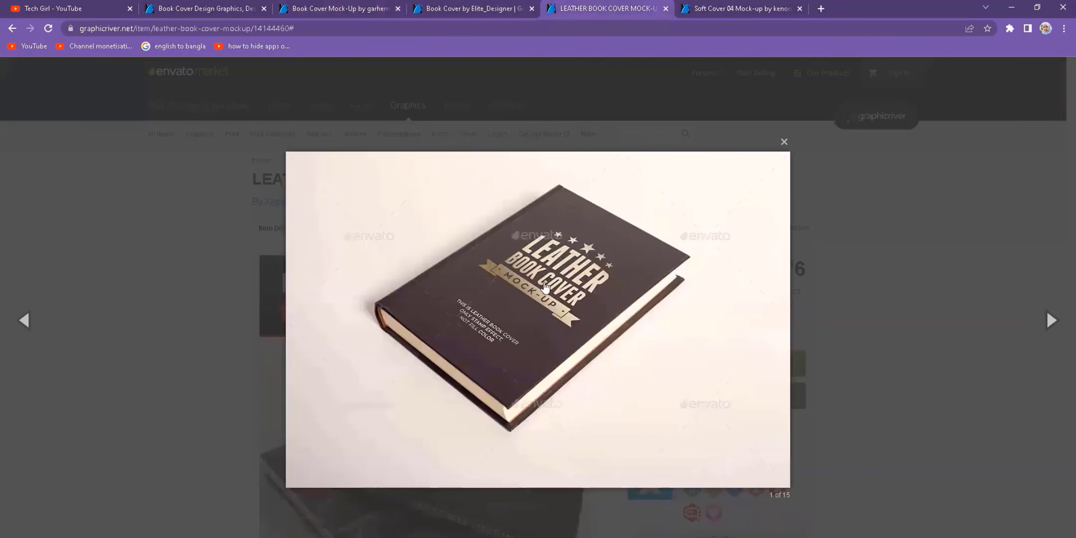
- Switch to the Soft Cover 04 mockup tab to look over its preview gallery
left_click(707, 6)
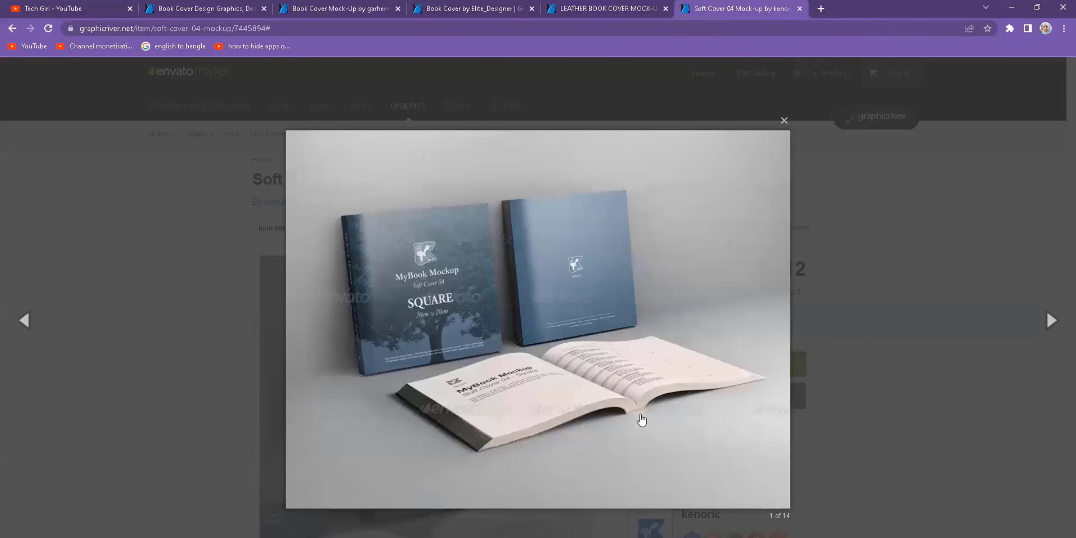
- Search Google for rokomari and open the Rokomari.com online book store
left_click(820, 8)
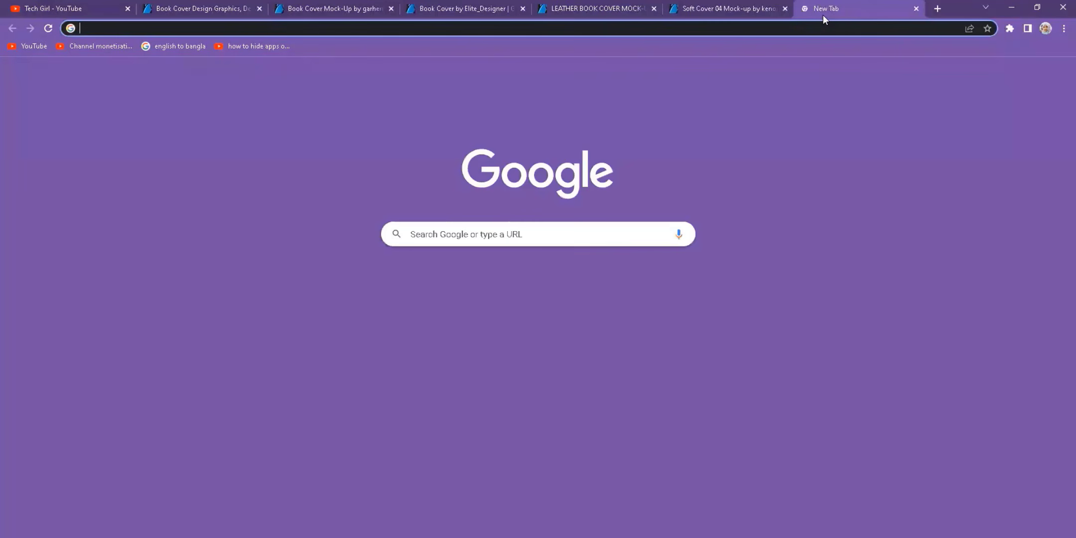
type("rokomo")
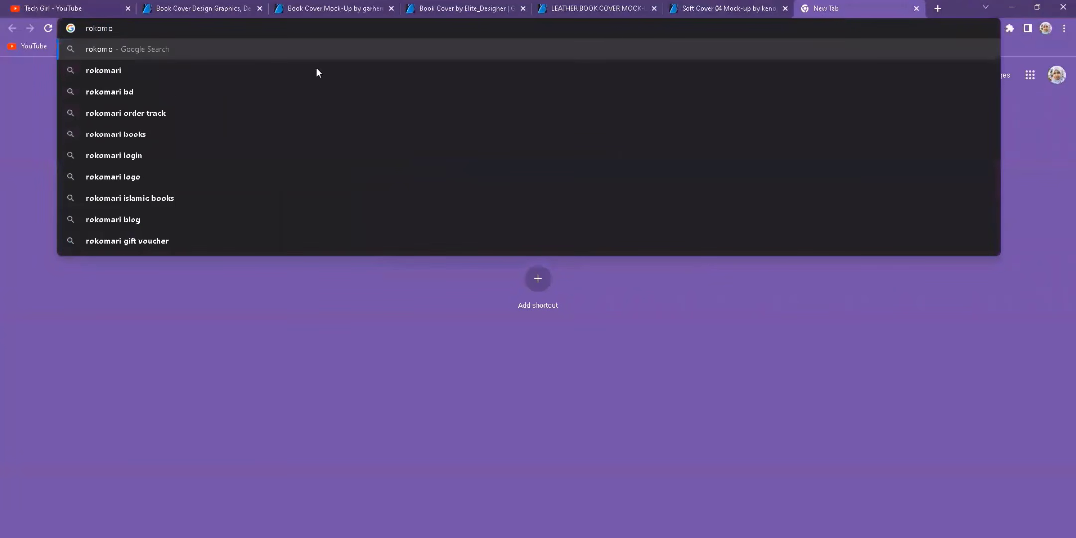
left_click(92, 70)
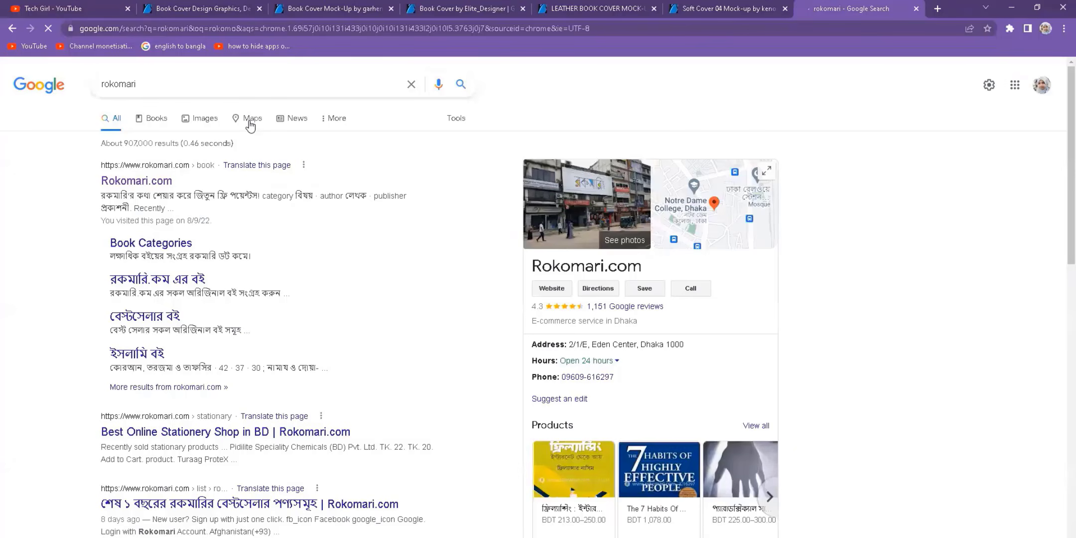
left_click(118, 183)
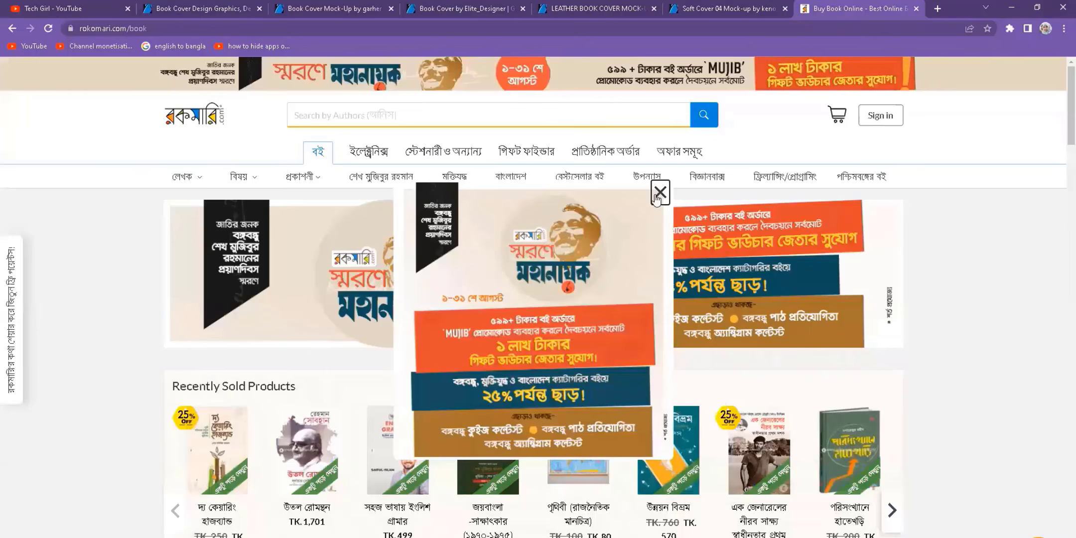
- Dismiss the promo popup, browse the Bengali book covers, then start a new Illustrator document
left_click(657, 197)
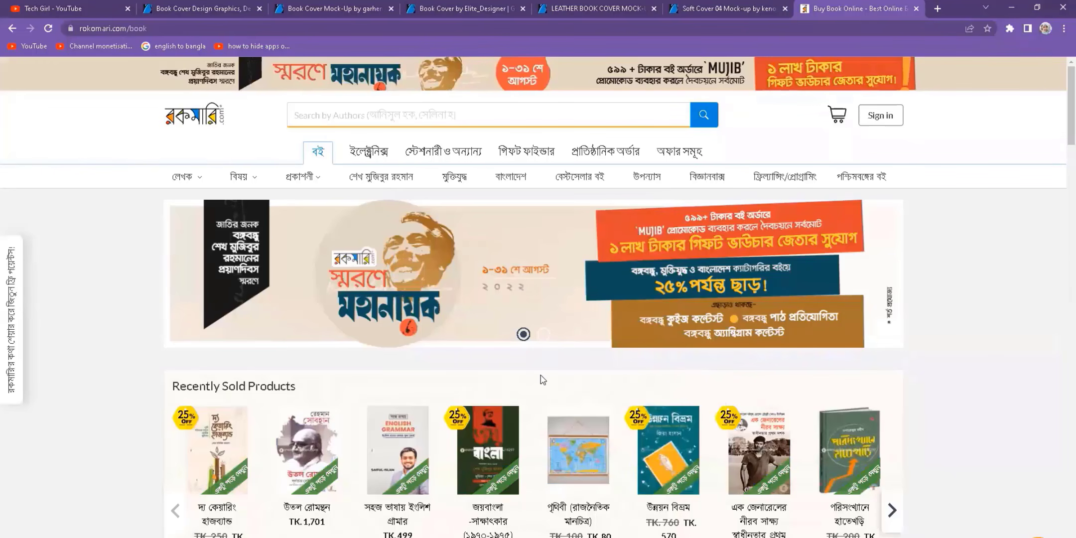
scroll(962, 288, "down", 15)
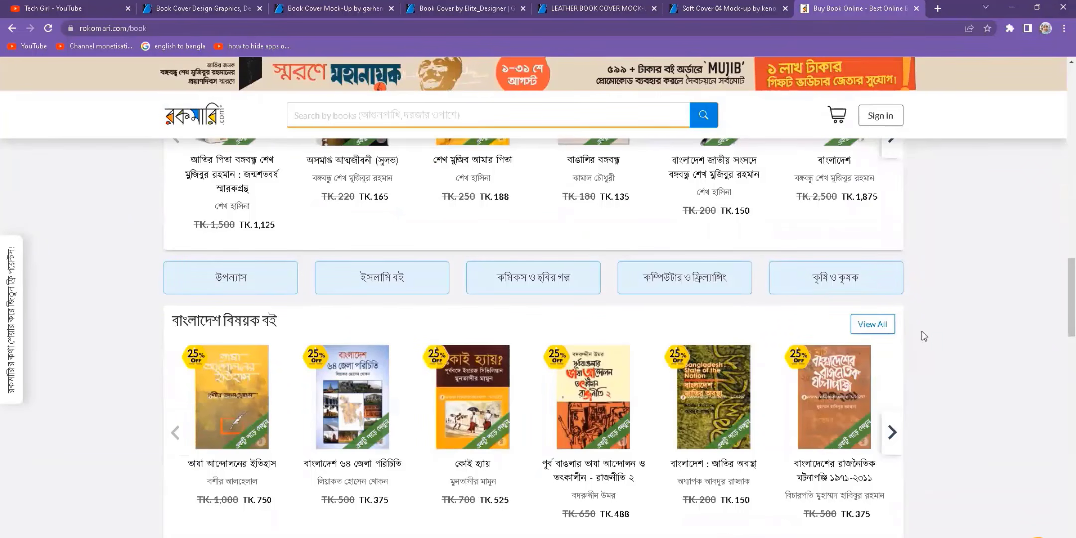
mouse_move(727, 459)
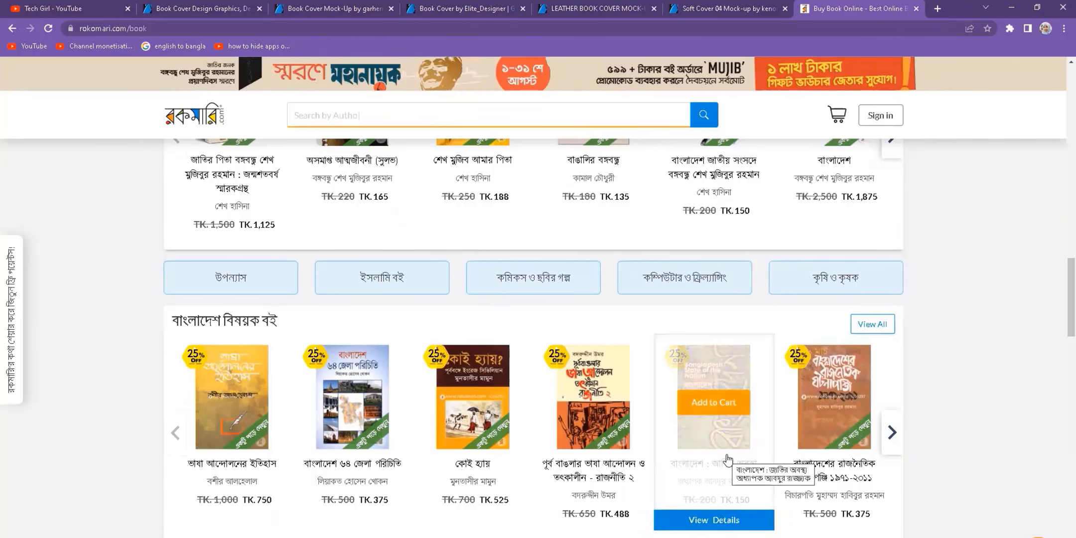
mouse_move(577, 449)
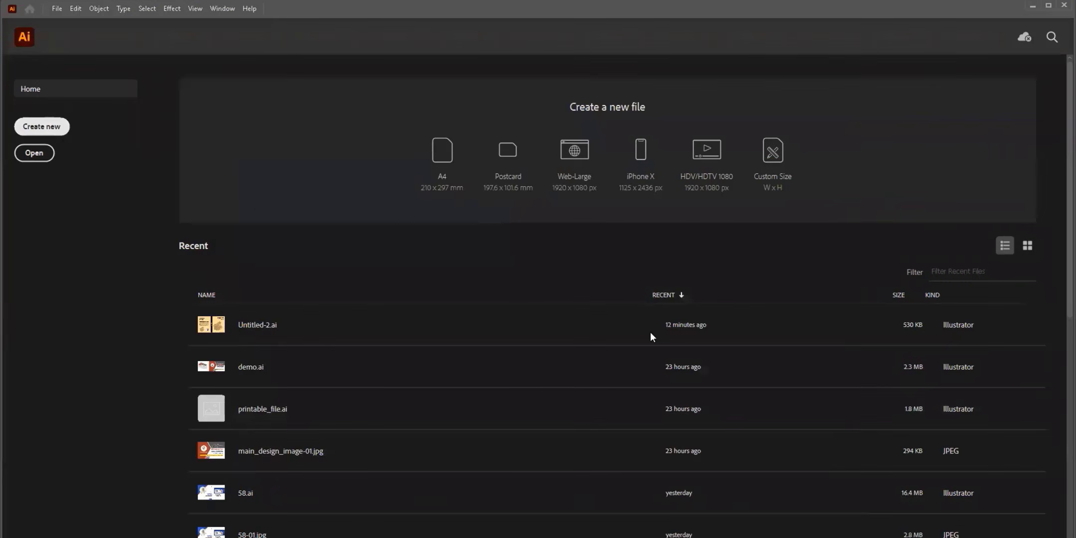
key("ctrl+n")
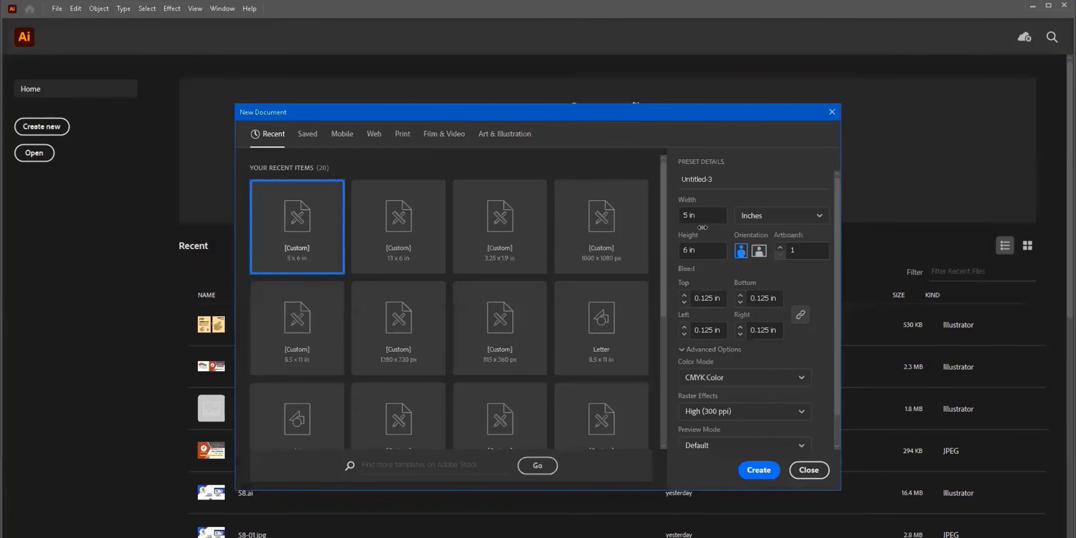
- Create a 13 in wide by 9 in tall landscape document
left_click(698, 213)
type("13")
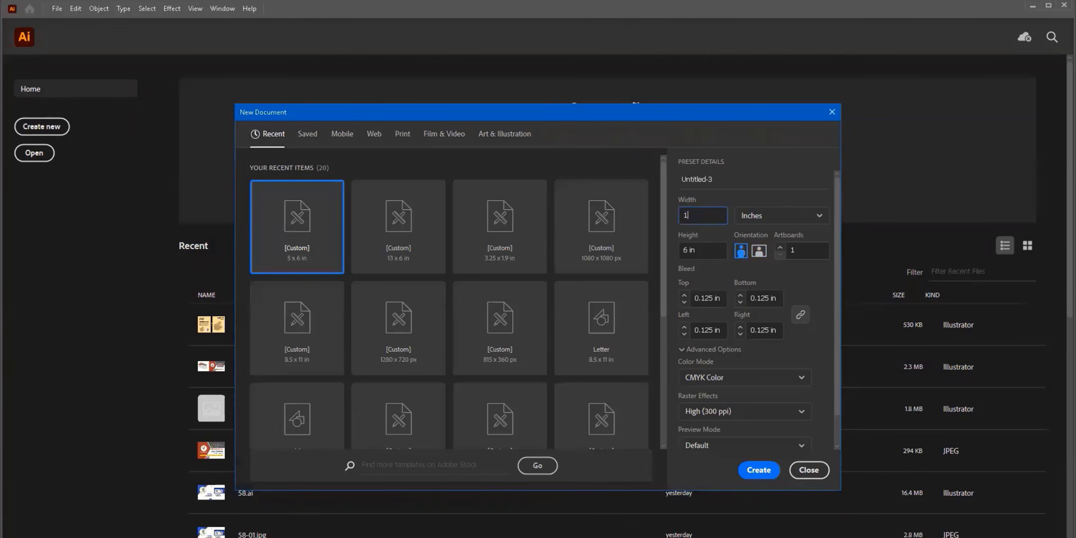
left_click(708, 248)
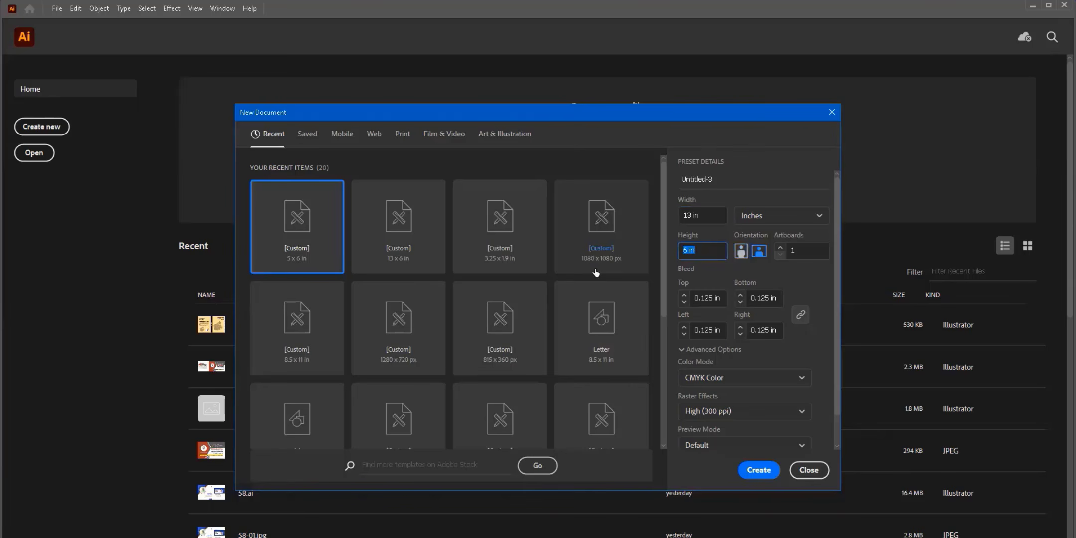
type("9")
key("Tab")
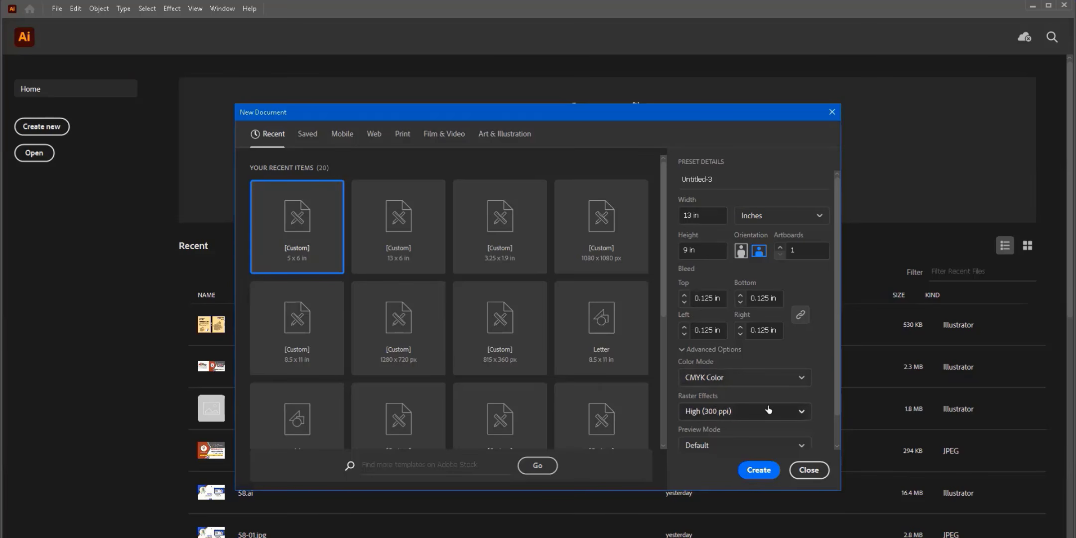
left_click(757, 471)
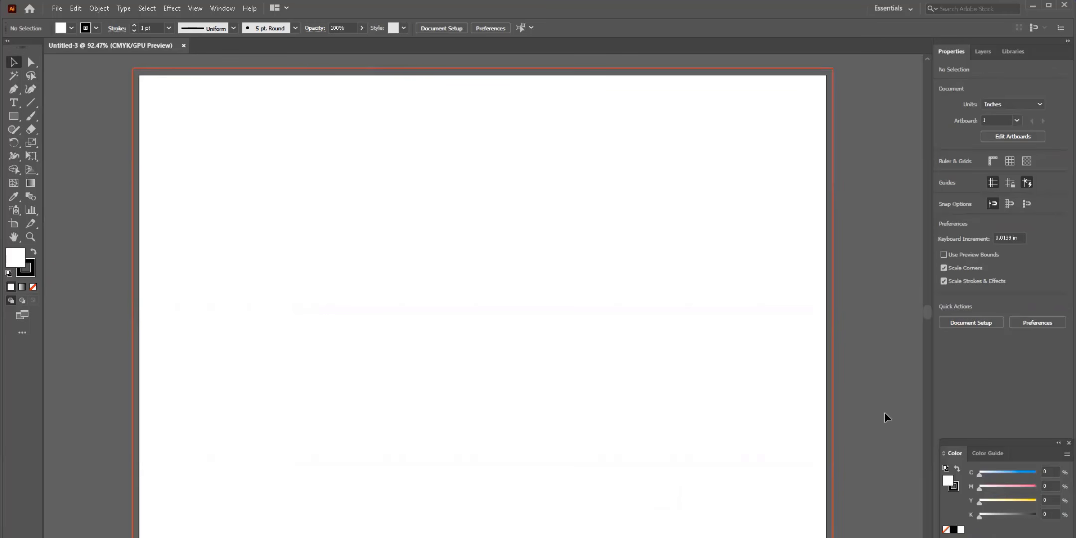
- Show rulers and make an unfilled 6 × 9 in rectangle on the artboard's right half
key("ctrl+minus")
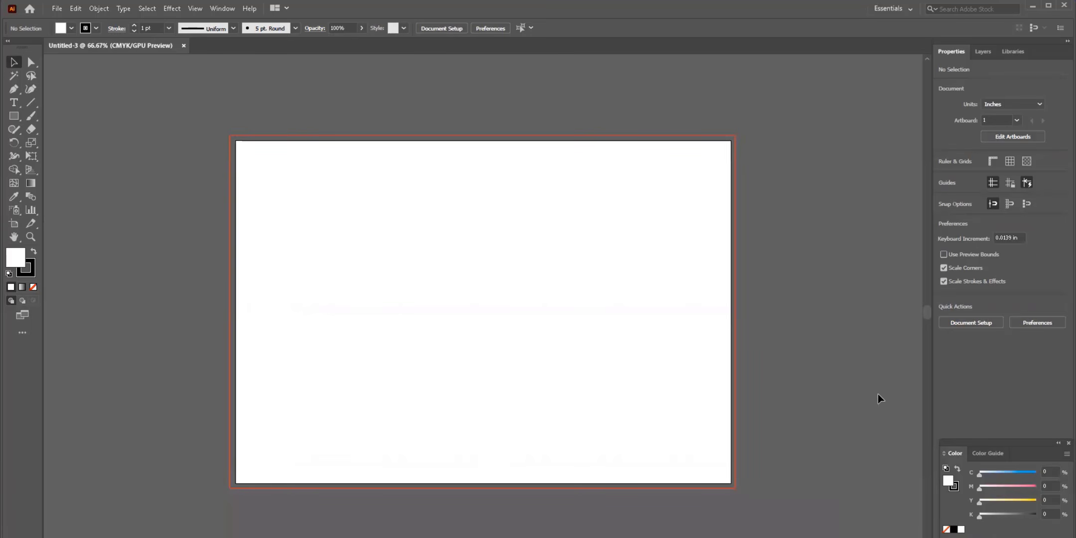
key("ctrl+r")
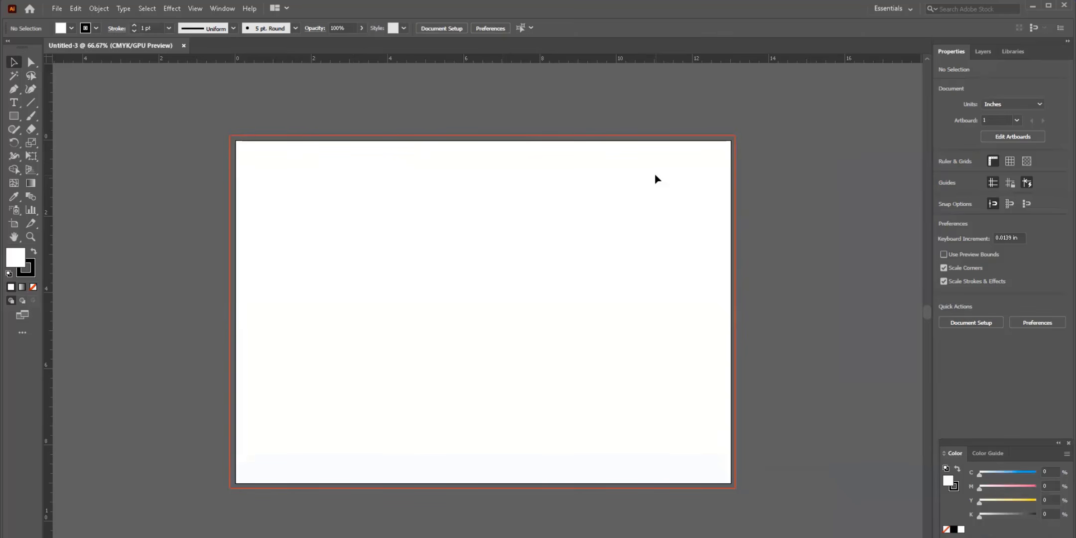
left_click(14, 117)
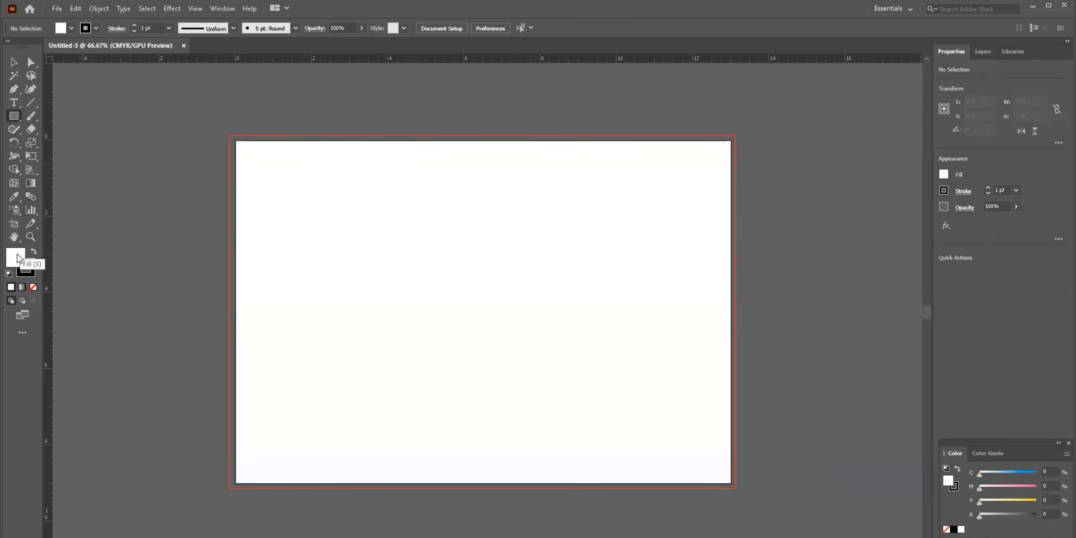
left_click(33, 287)
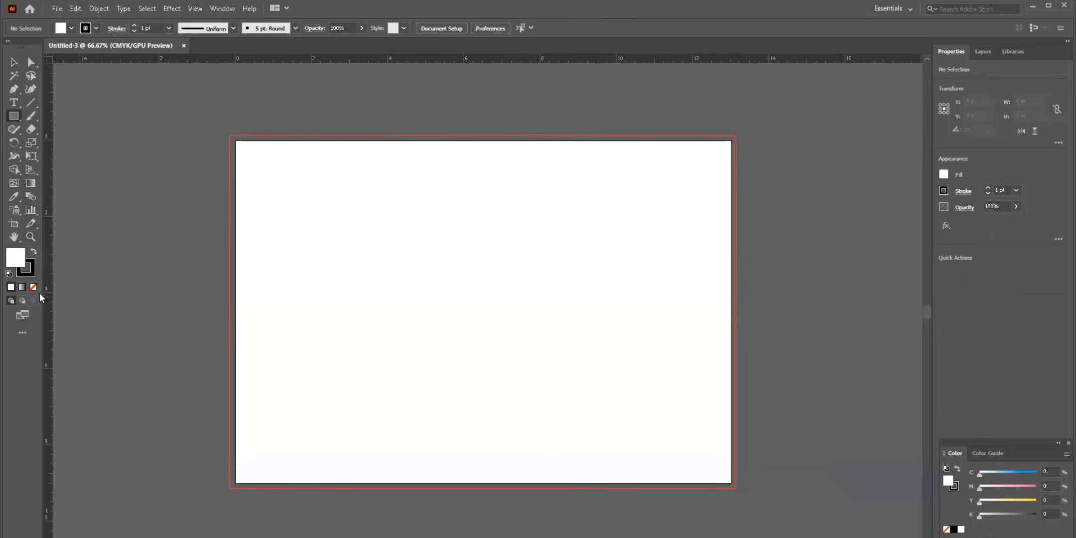
left_click(525, 219)
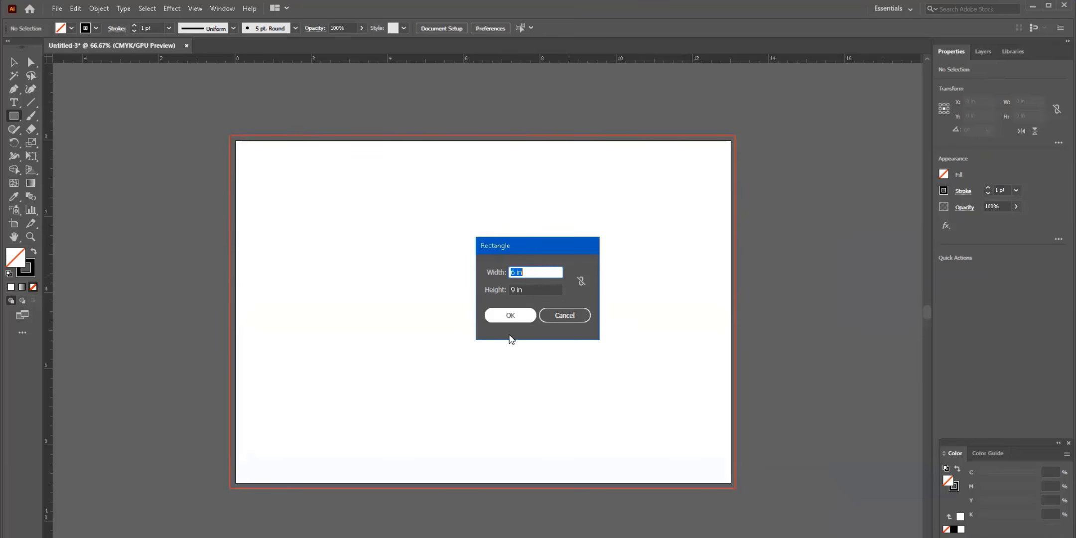
left_click(512, 316)
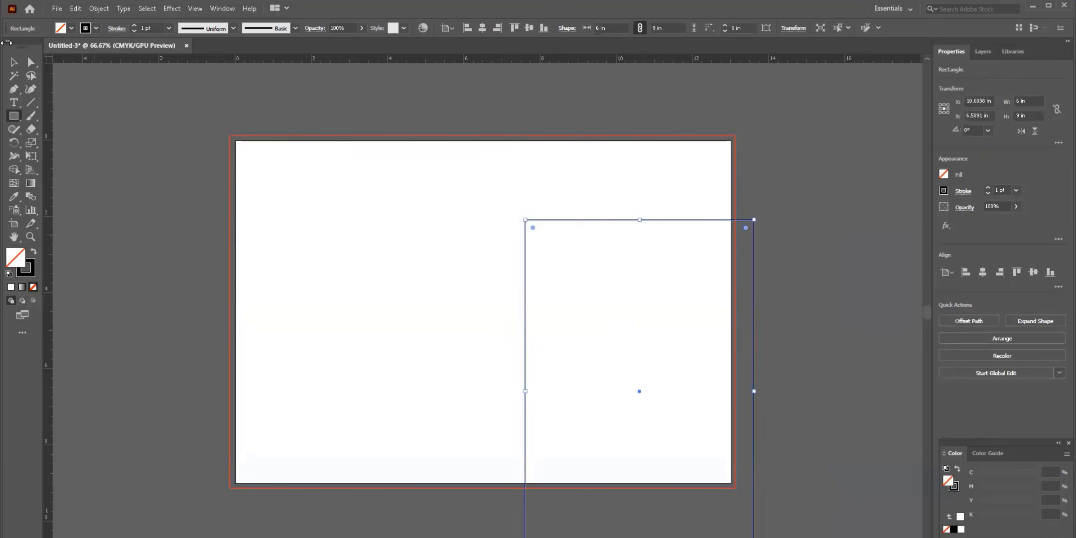
left_click(14, 63)
left_click_drag(563, 223, 531, 145)
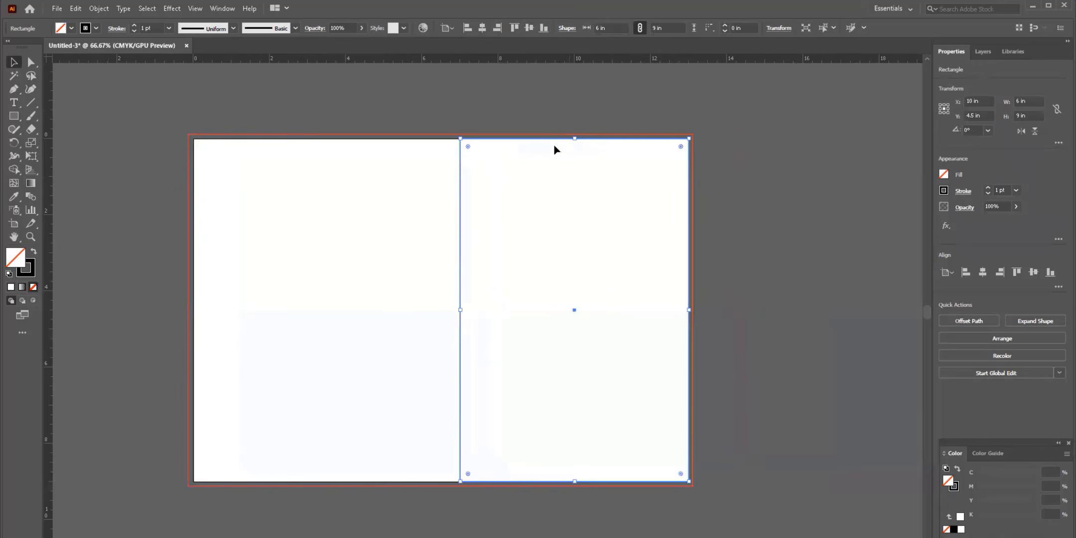
- Align the front cover rectangle right and stretch it to 6.125 × 9.25 in over the bleed
left_click(544, 126)
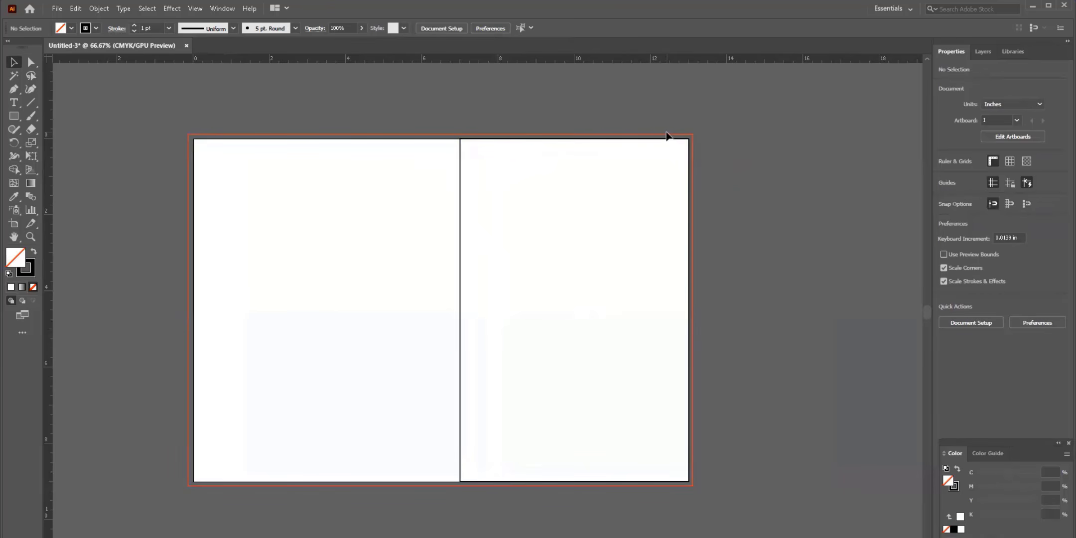
left_click(618, 143)
left_click_drag(576, 137, 576, 134)
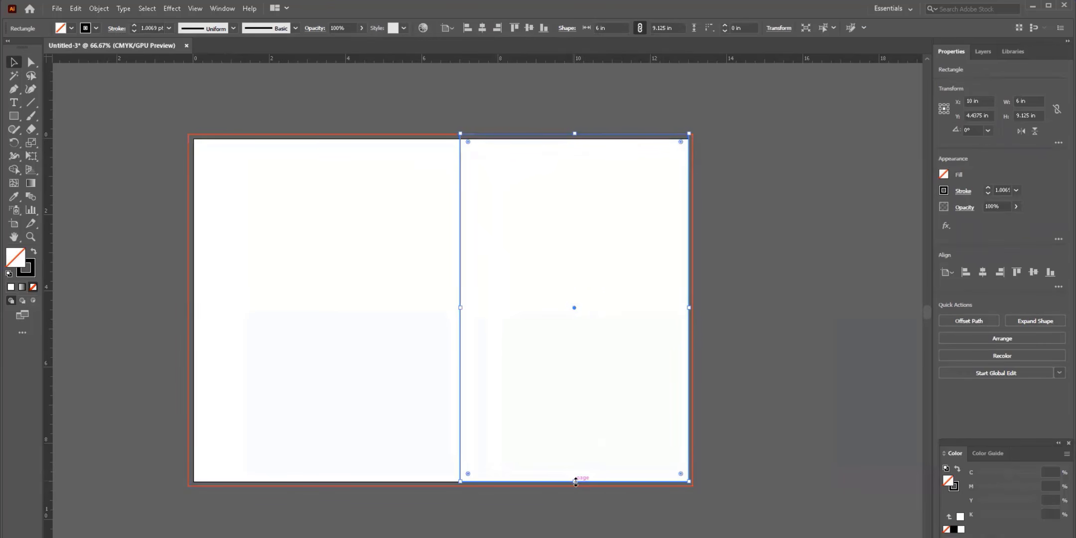
left_click_drag(575, 481, 574, 487)
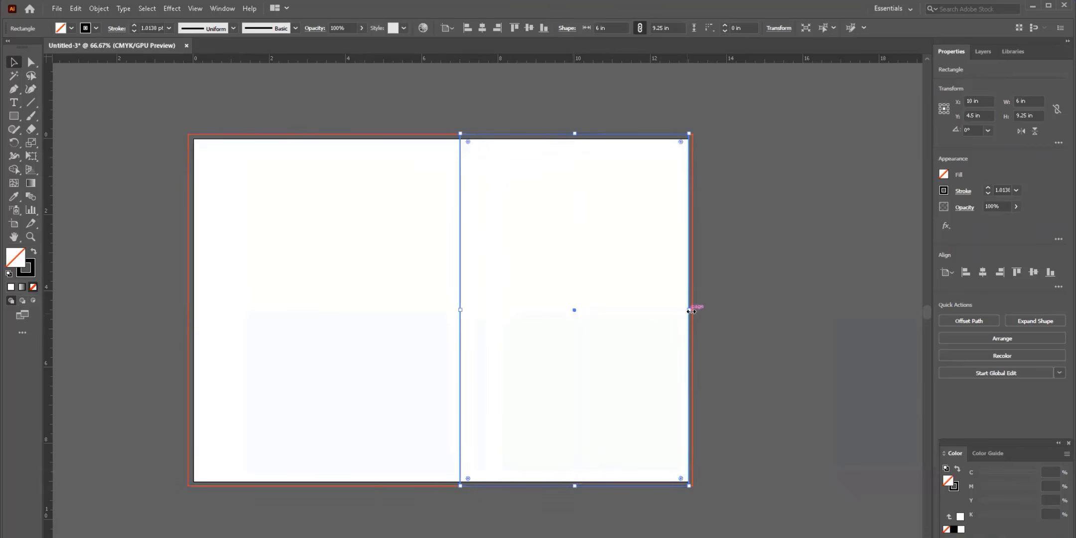
left_click_drag(692, 310, 697, 311)
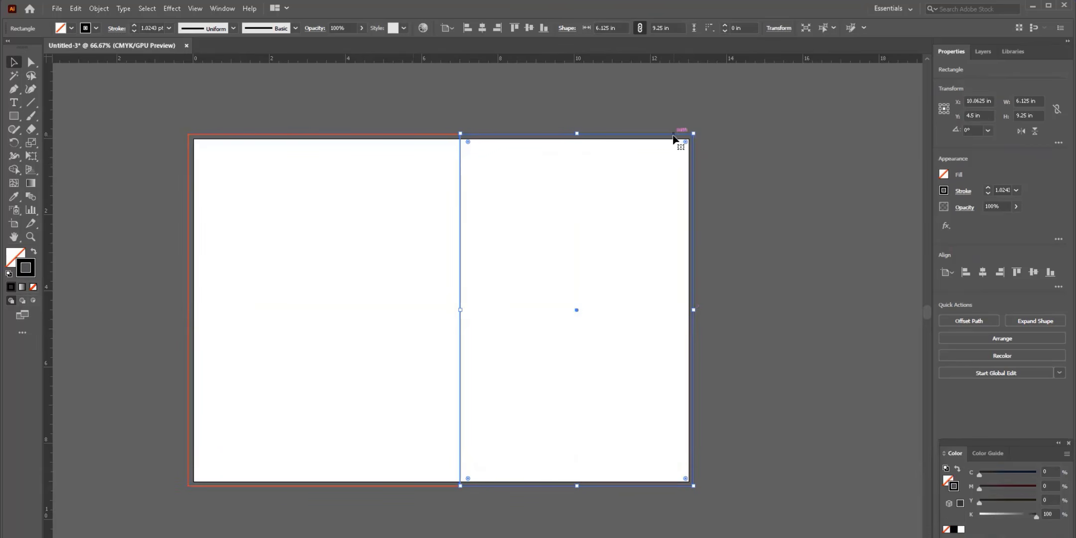
left_click(769, 194)
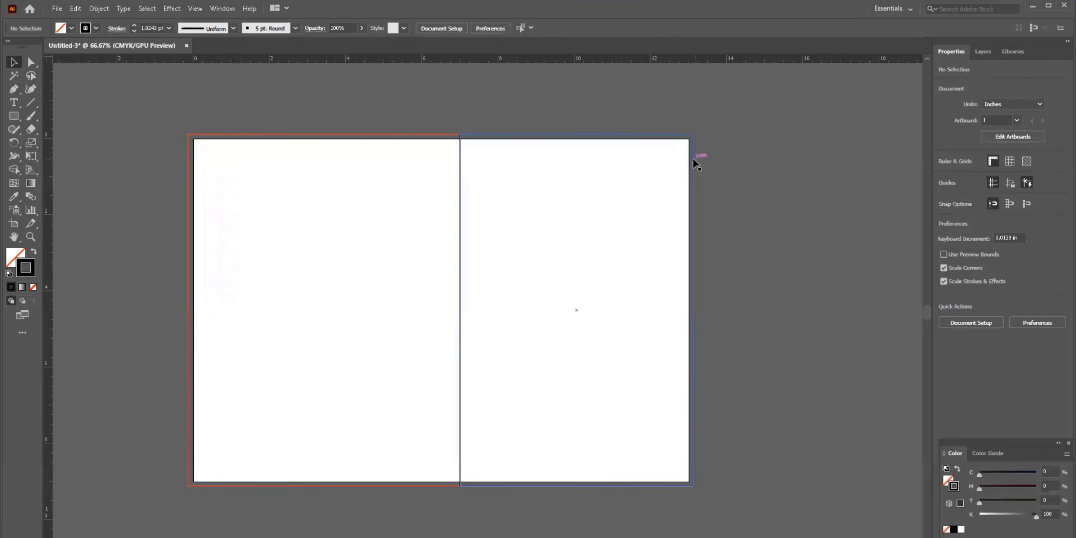
- Copy the rectangle to the left as the back cover and trim it to 6 × 9 in
left_click_drag(692, 158, 421, 166)
left_click(521, 113)
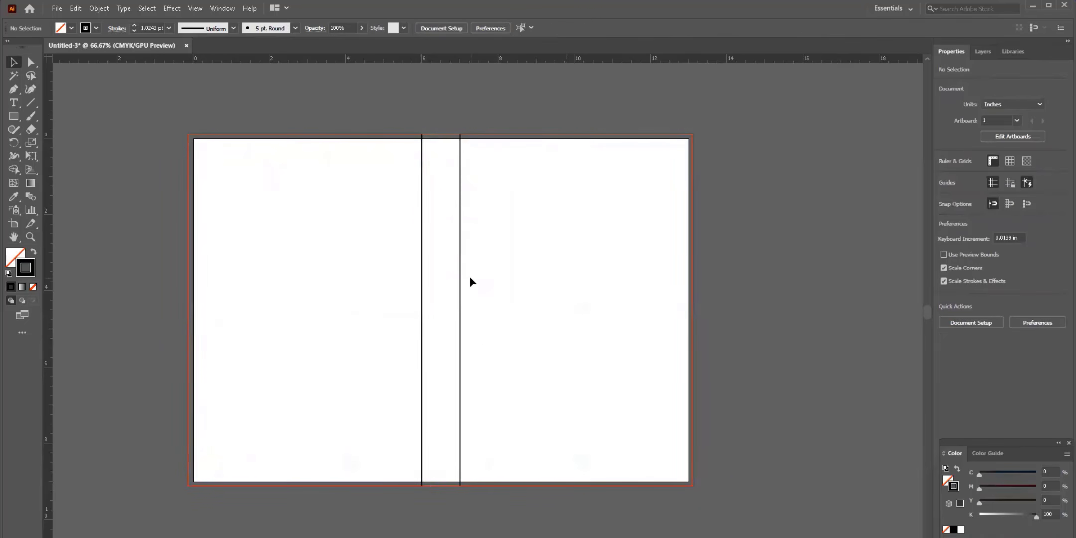
left_click(486, 159)
left_click(358, 169, "shift")
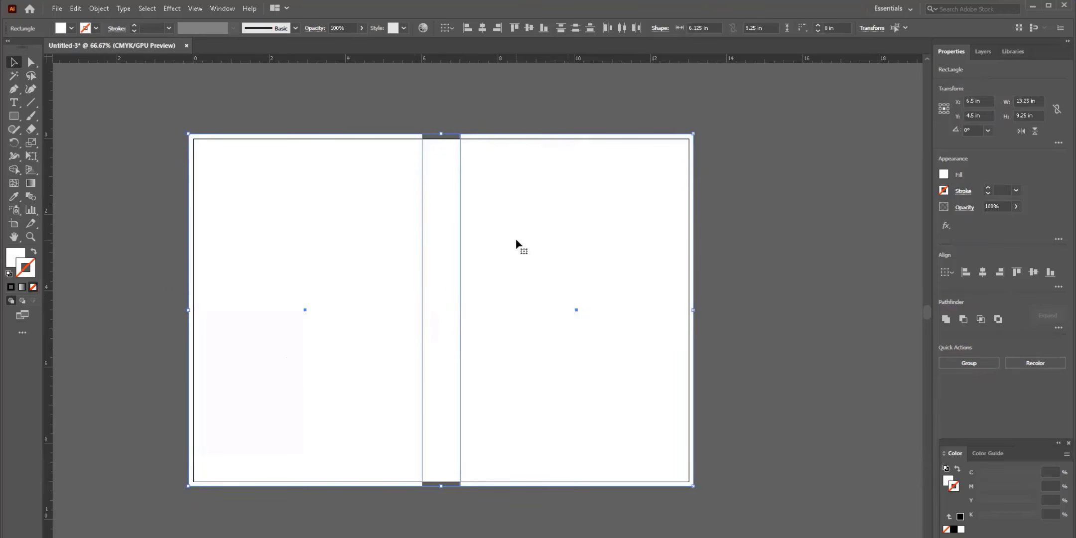
left_click(257, 140)
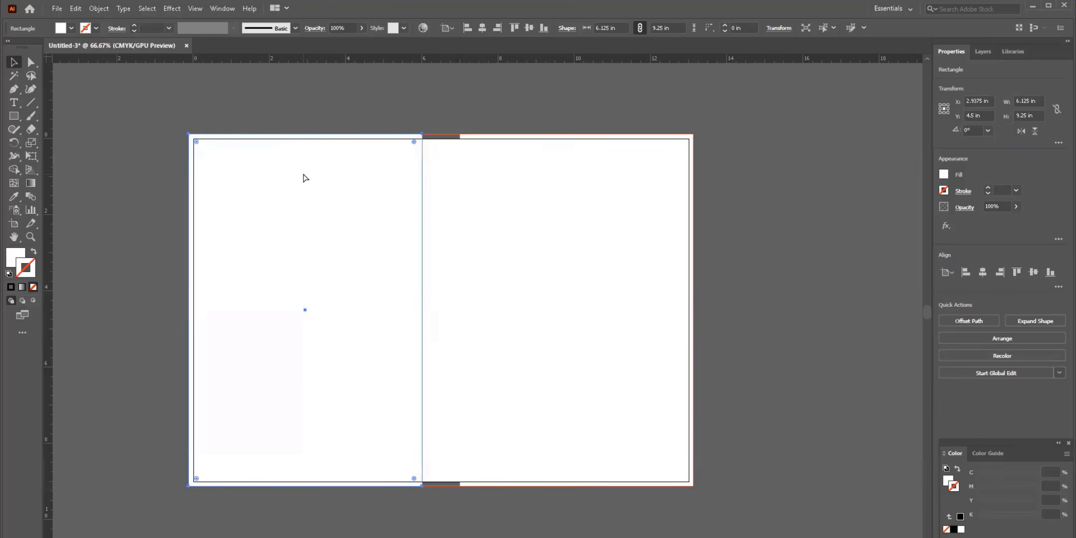
left_click_drag(305, 133, 306, 138)
left_click_drag(190, 313, 194, 312)
left_click_drag(307, 485, 308, 482)
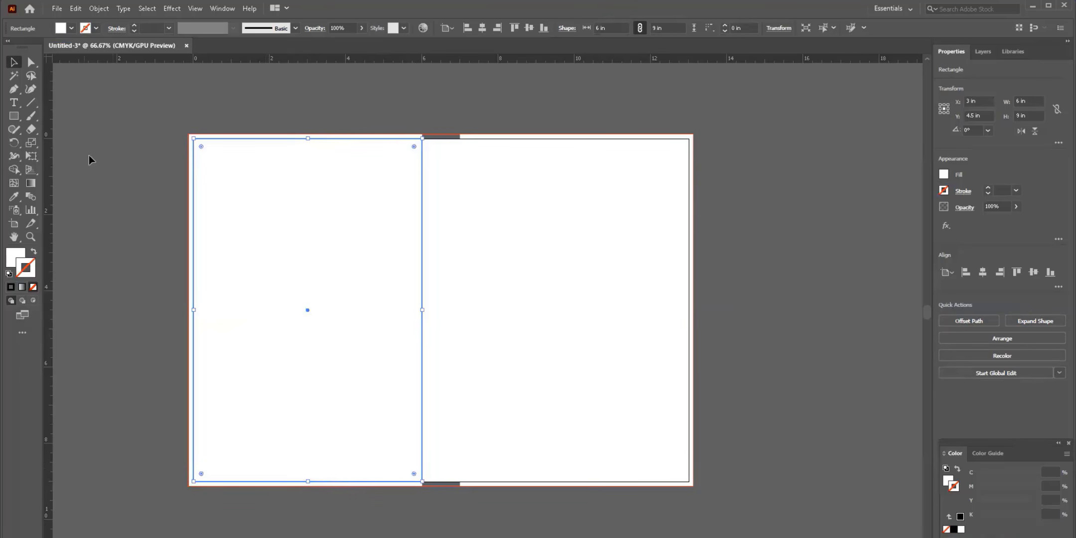
- Make the left page rectangle an unfilled outline with a black stroke
left_click(33, 252)
double_click(33, 272)
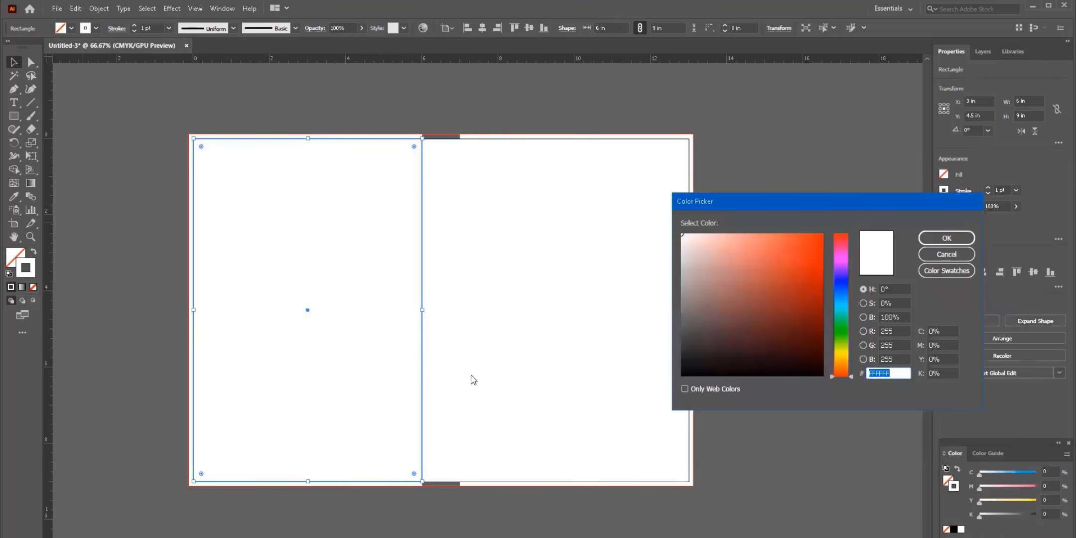
left_click(727, 371)
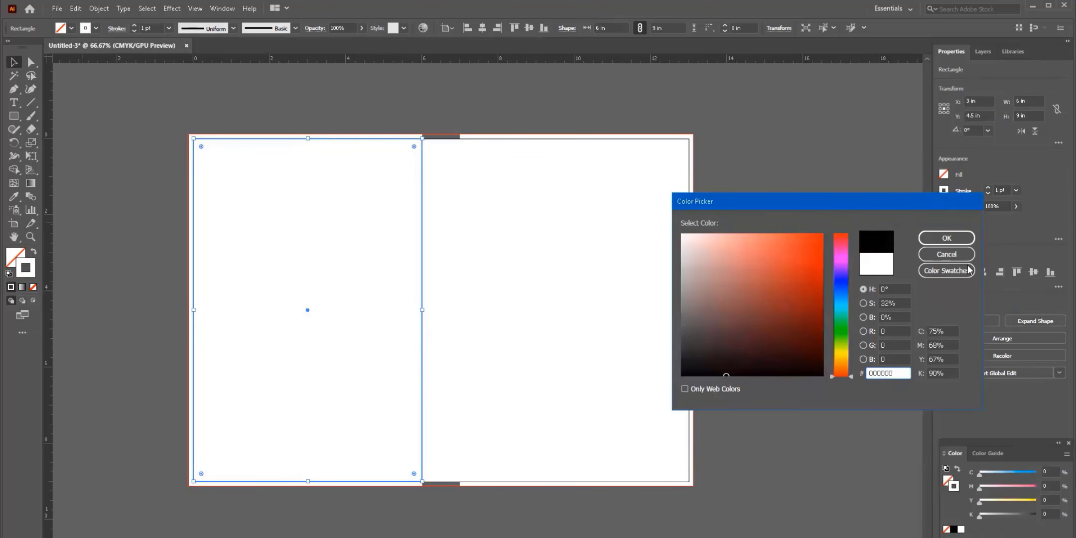
left_click(947, 238)
left_click(77, 196)
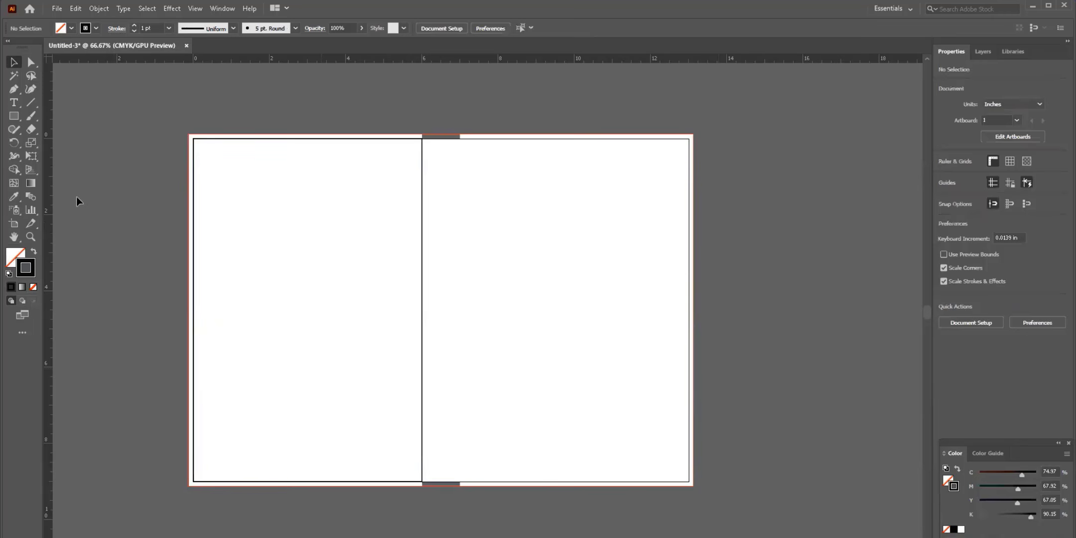
- Add an inset margin rectangle with Offset Path at -0.25 in
left_click(199, 140)
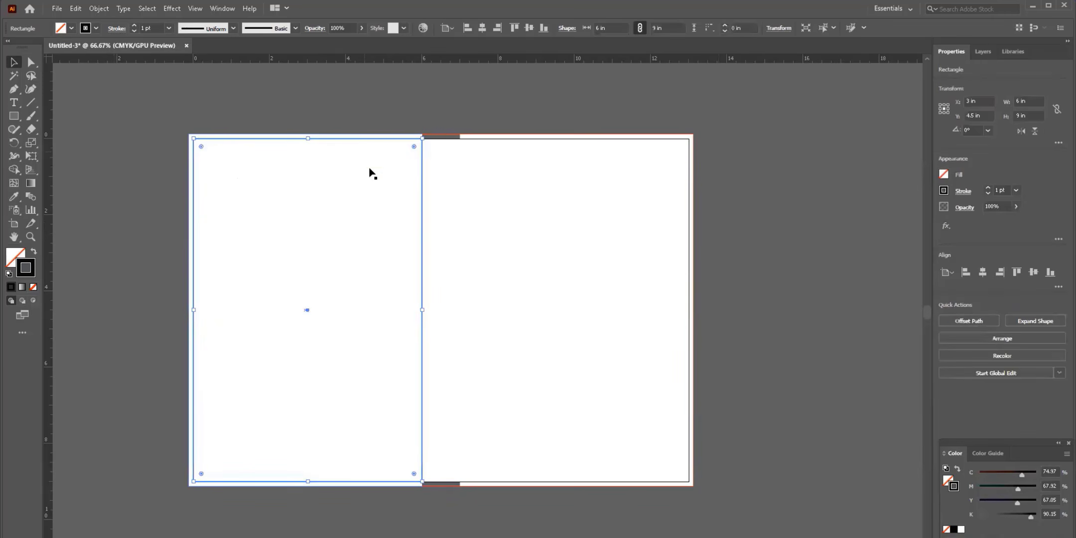
left_click(99, 9)
mouse_move(127, 275)
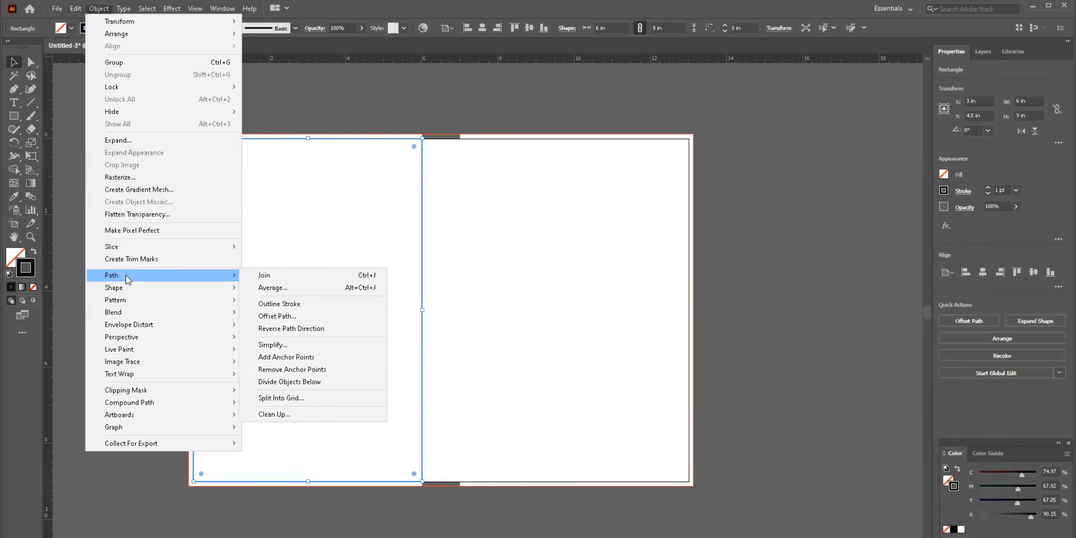
left_click(338, 315)
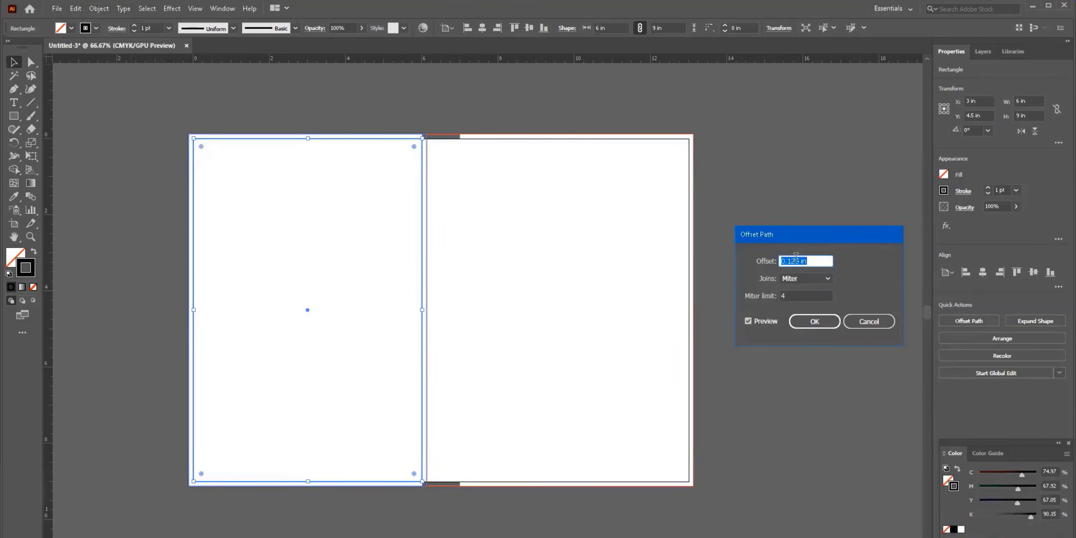
type("-0.125")
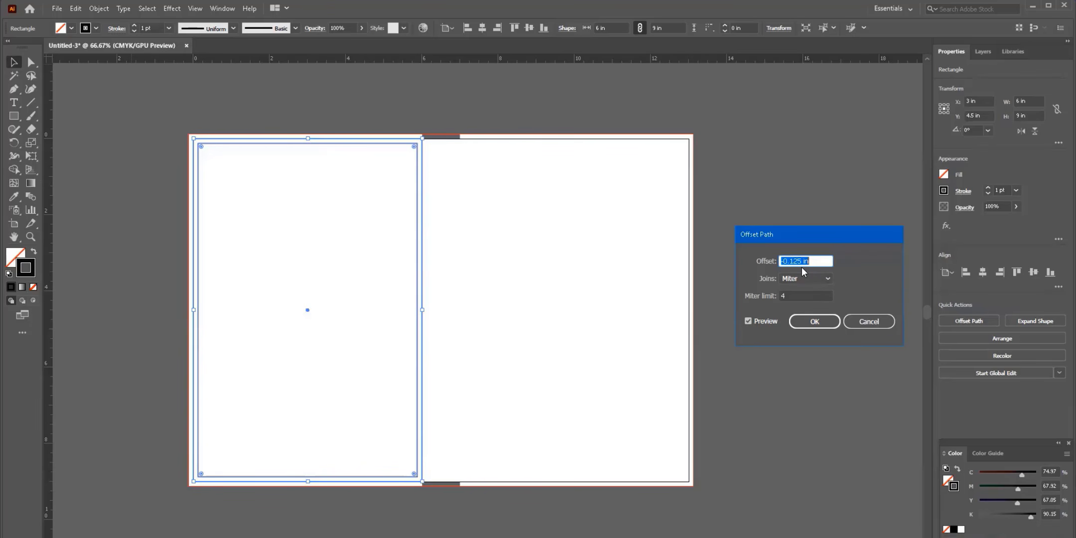
key("Down")
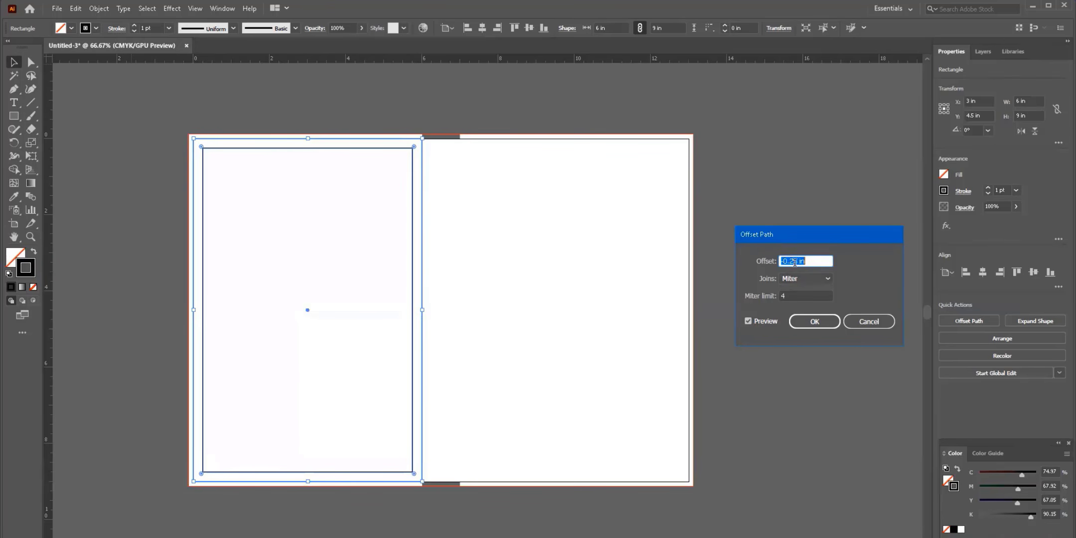
left_click(826, 326)
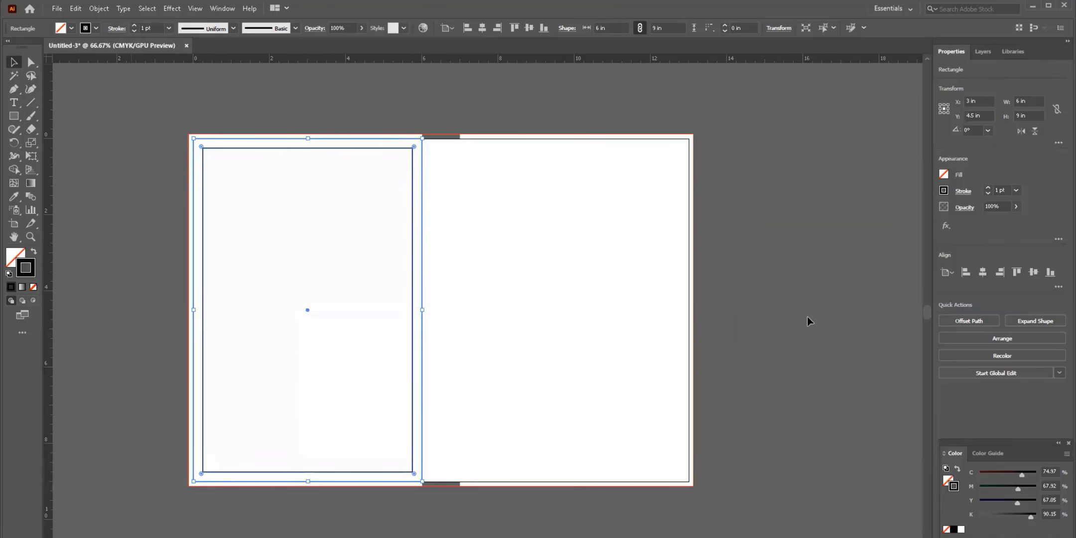
left_click(615, 269)
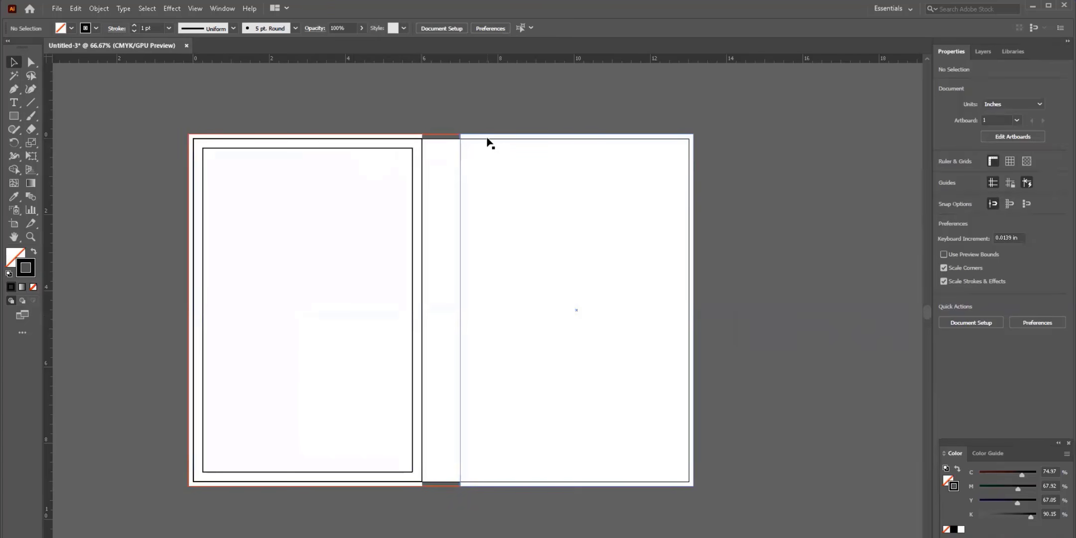
- Copy the back cover's outer and inset rectangles 7 in right onto the front cover
left_click(413, 155)
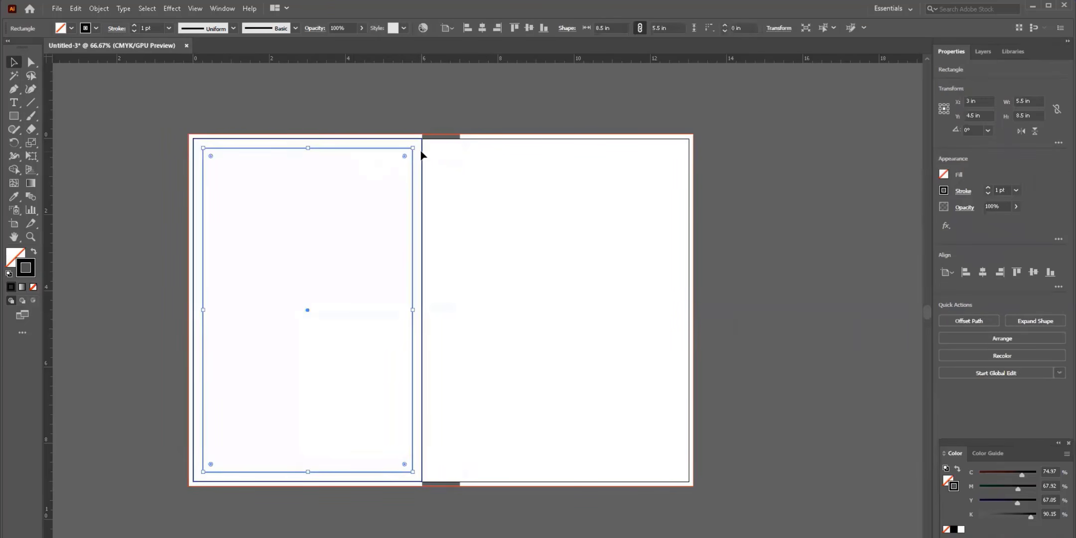
left_click(422, 155)
left_click_drag(413, 156, 681, 171)
left_click(773, 171)
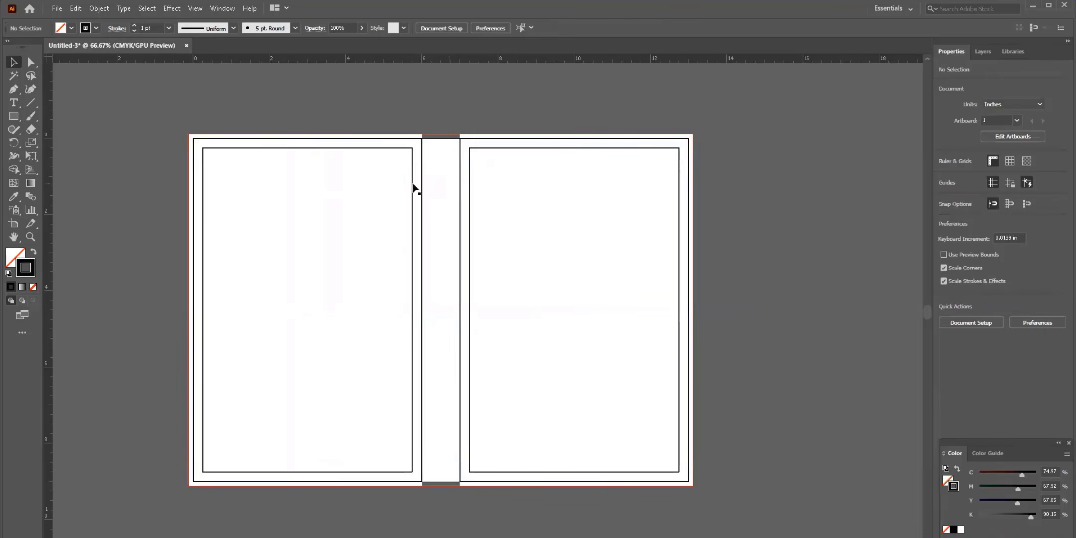
left_click(420, 206)
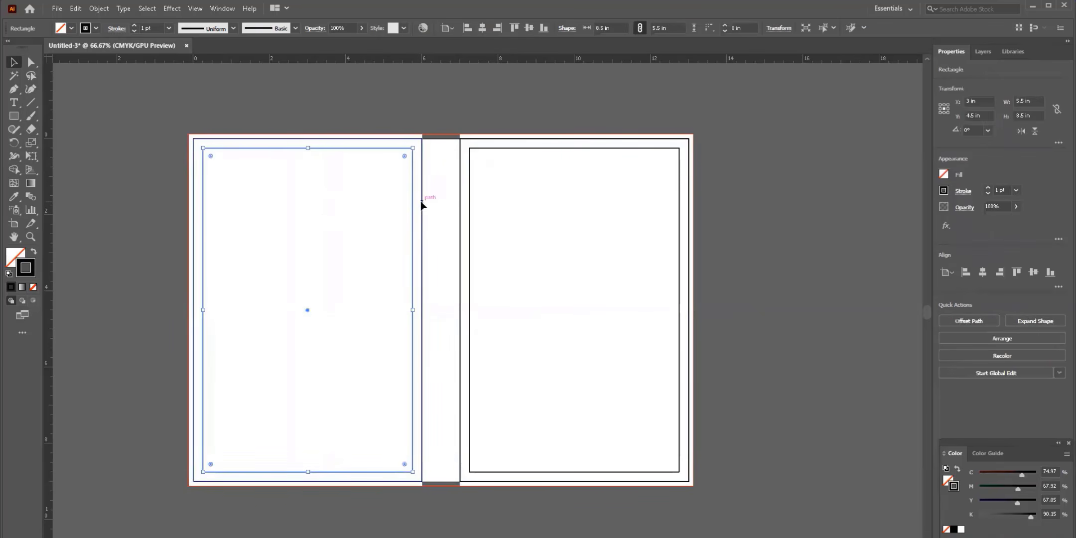
left_click(459, 204, "shift")
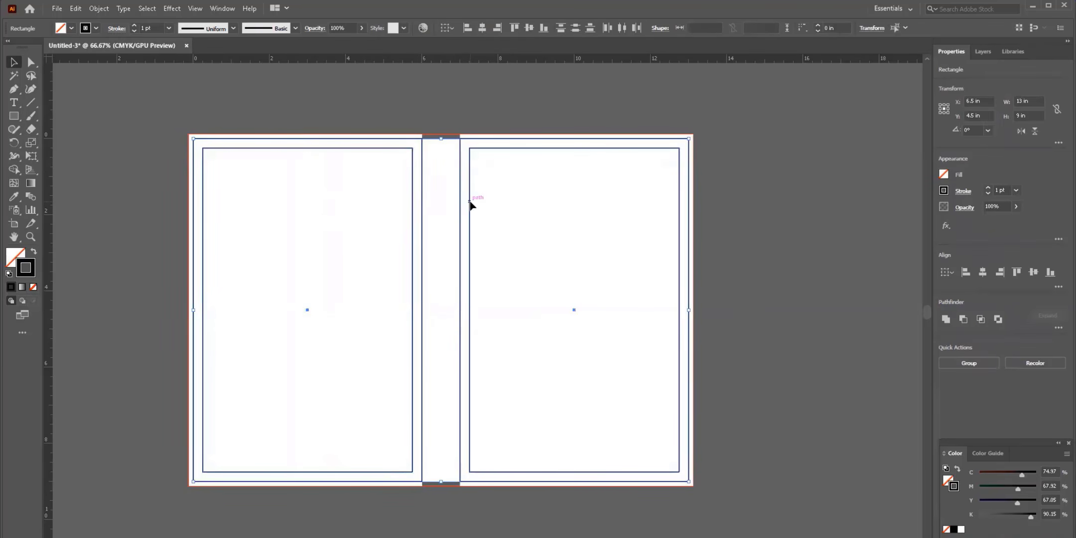
- Convert the selected page and margin rectangles into guides with View > Guides > Make Guides
left_click(195, 9)
mouse_move(217, 424)
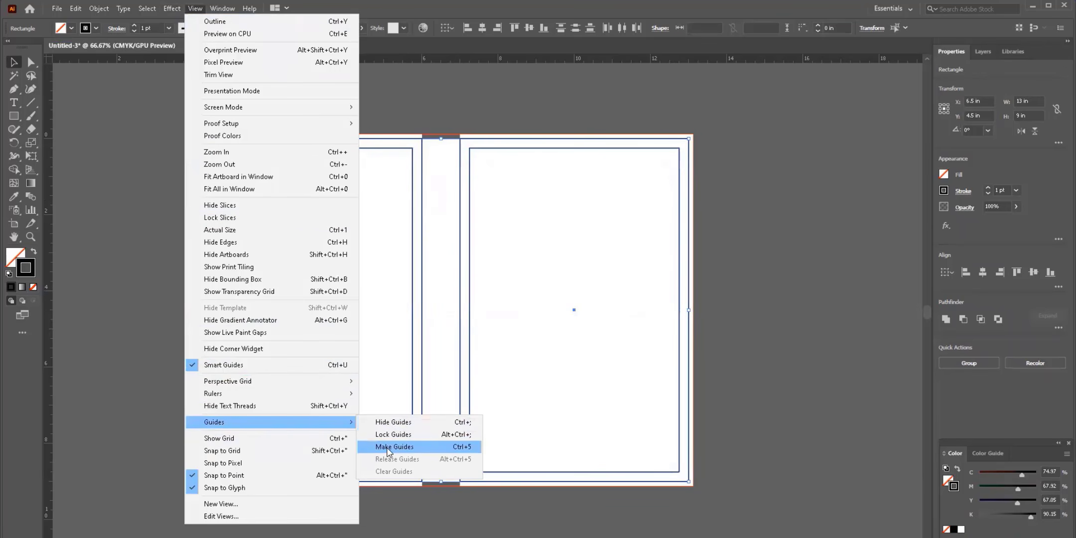
left_click(388, 448)
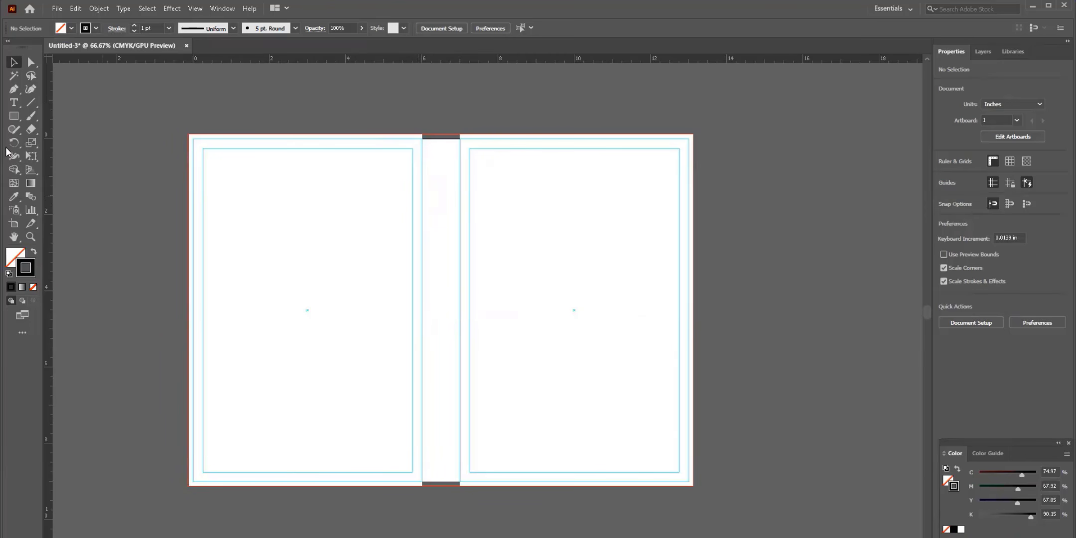
- Draw a 1 × 9.25 in spine rectangle between the two pages and fill it white
left_click(14, 117)
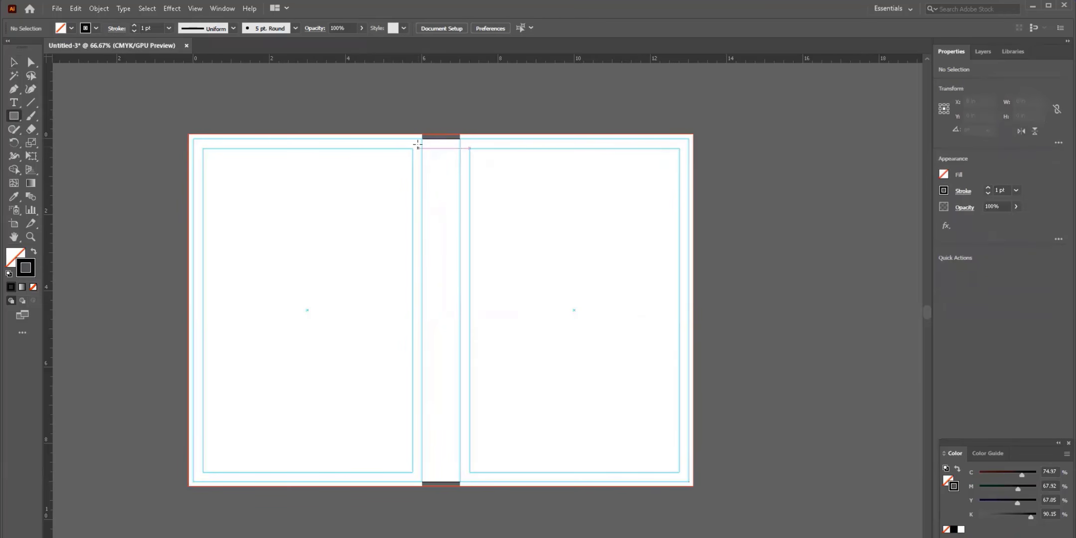
left_click_drag(422, 134, 460, 485)
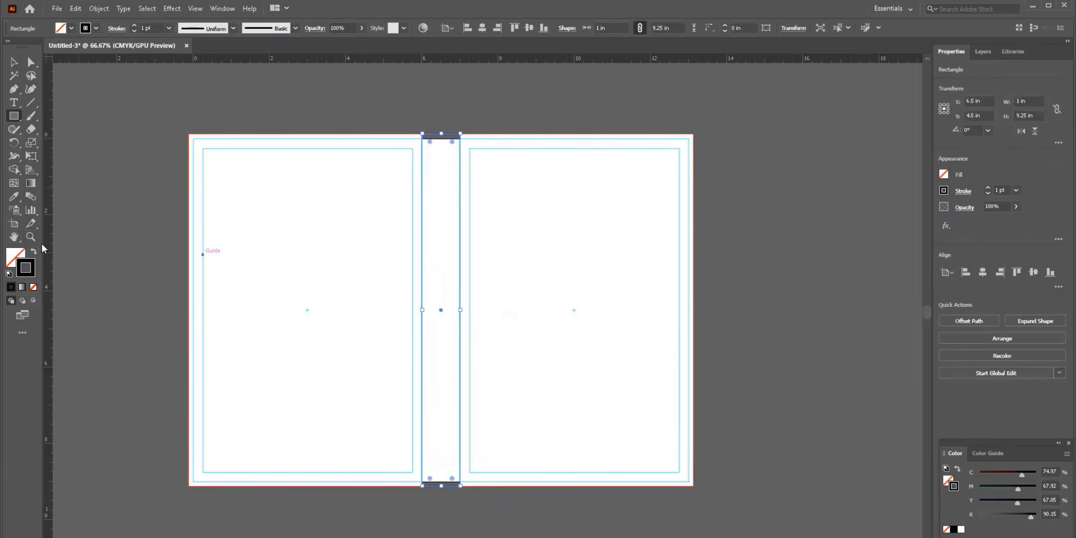
left_click(32, 251)
left_click(72, 28)
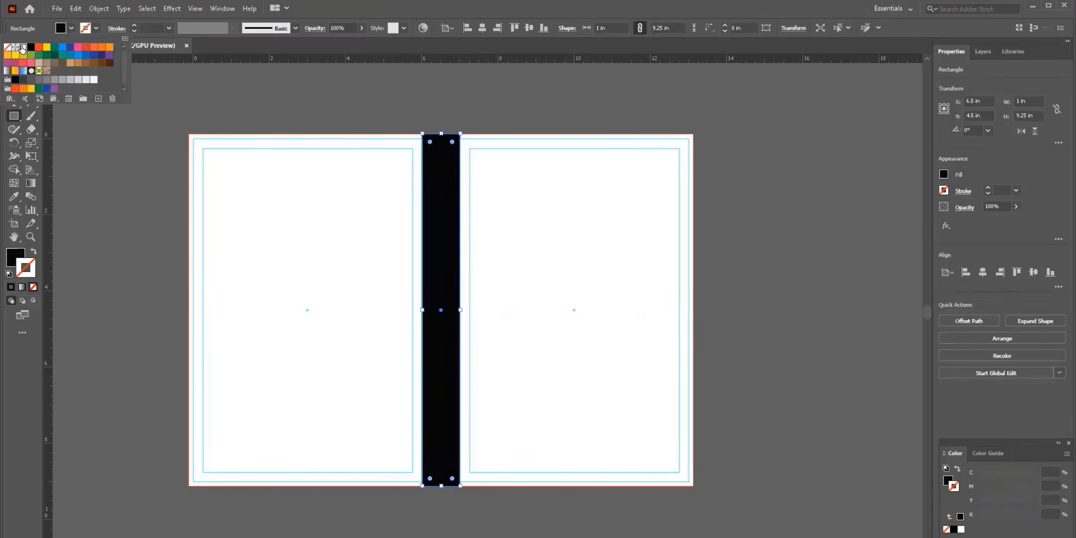
left_click(23, 47)
left_click(14, 61)
left_click(124, 102)
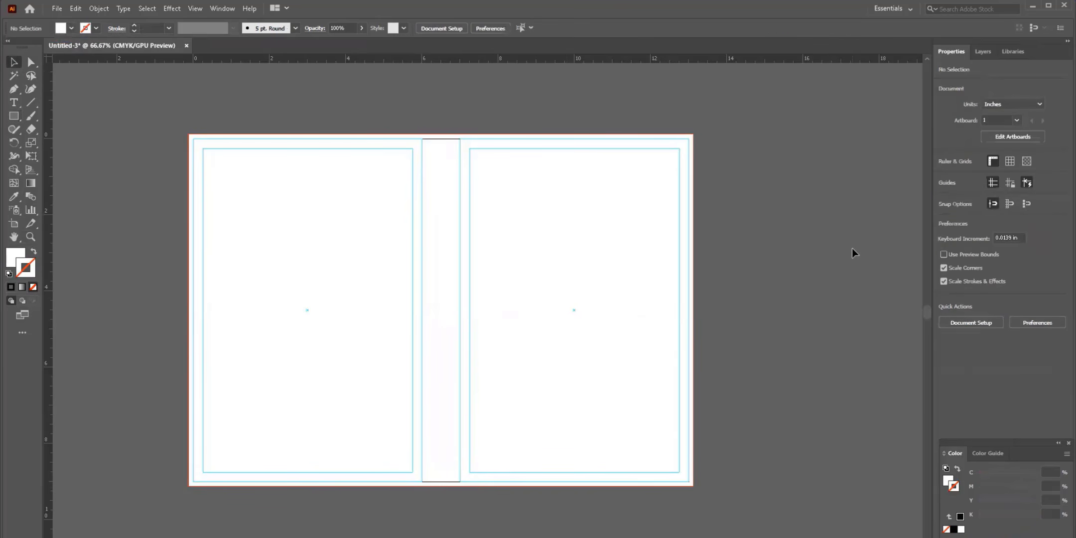
- Set fill to none, marquee-select all the rectangles and turn them into guides with Ctrl+5
scroll(851, 248, "up", 1)
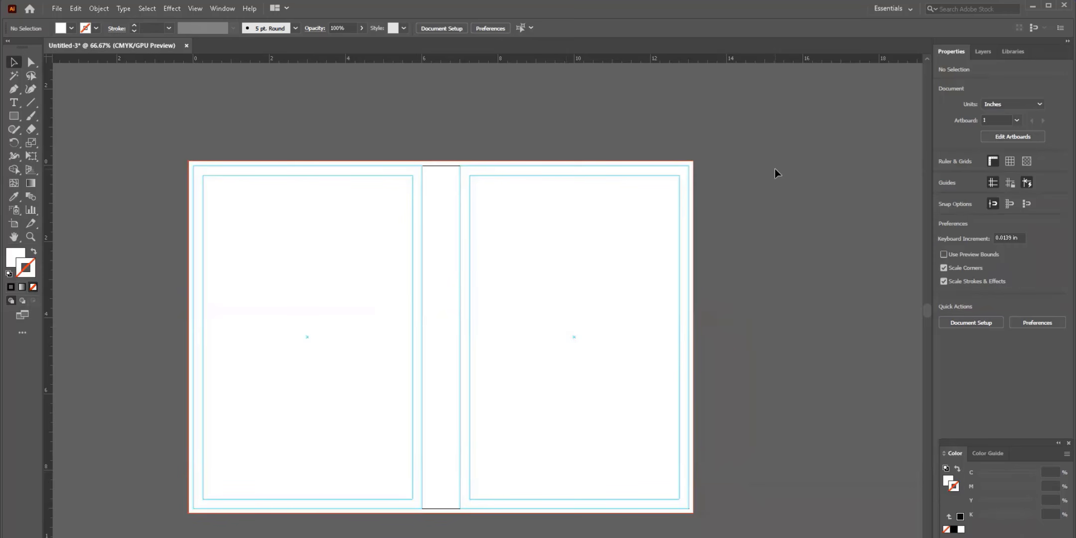
scroll(792, 200, "down", 1)
scroll(792, 199, "left", 1)
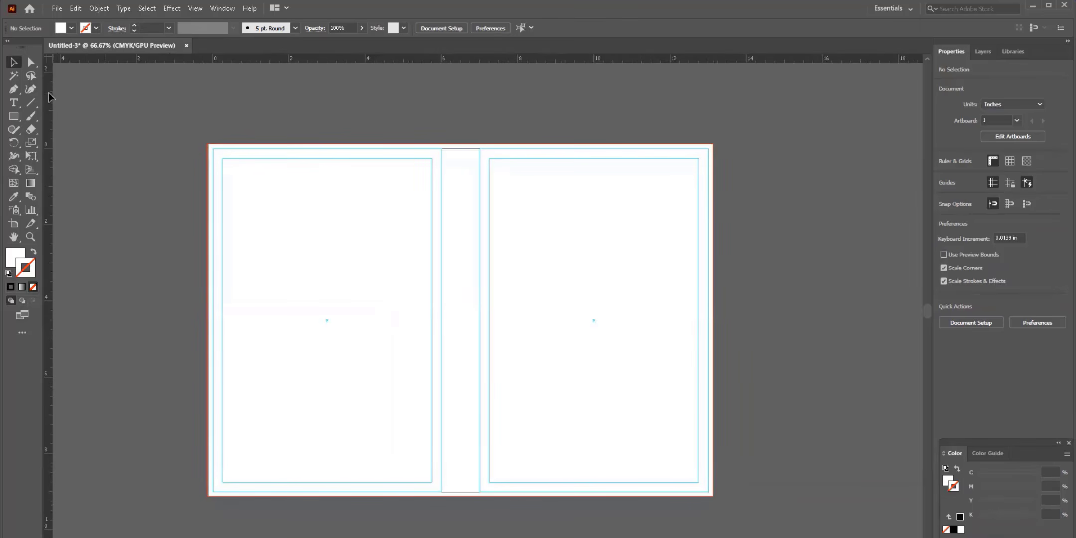
key("/")
scroll(211, 126, "right", 2)
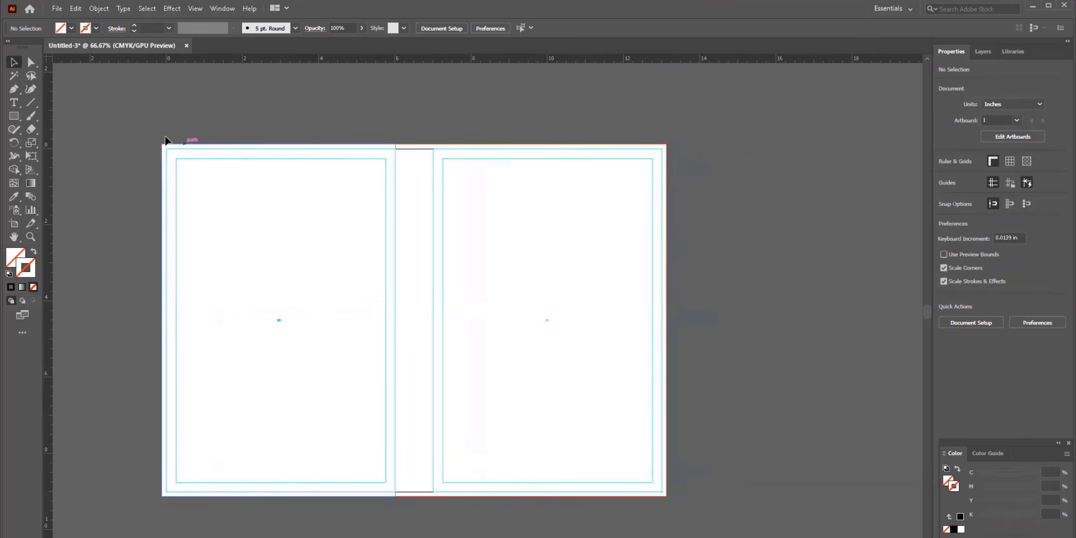
left_click_drag(197, 178, 608, 292)
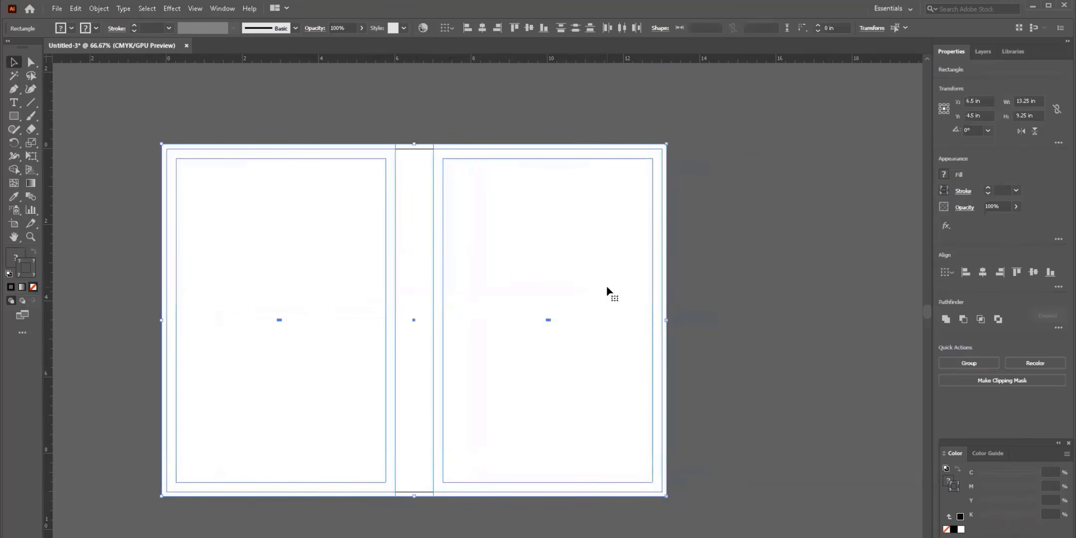
key("ctrl+5")
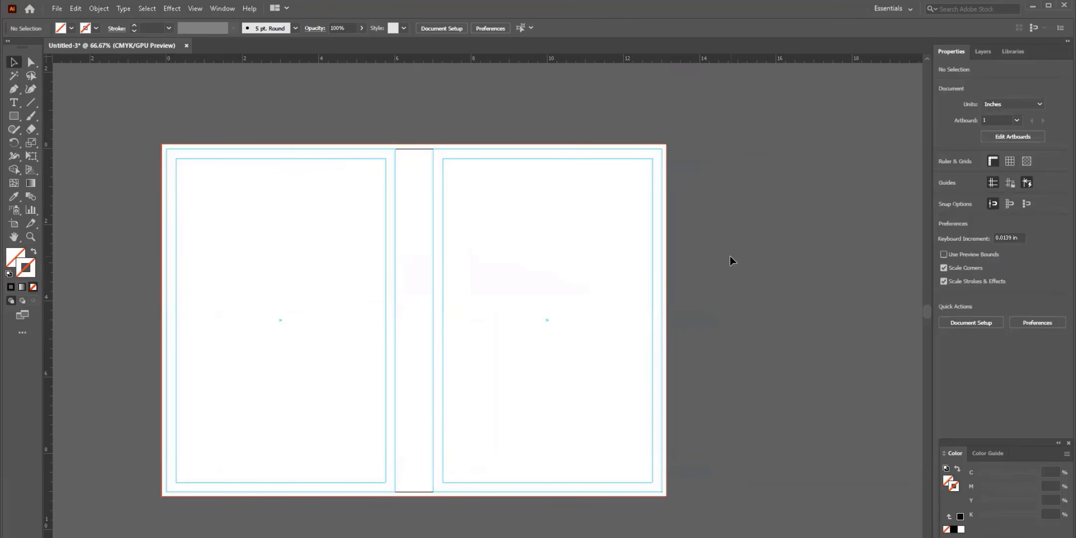
left_click_drag(723, 276, 767, 266)
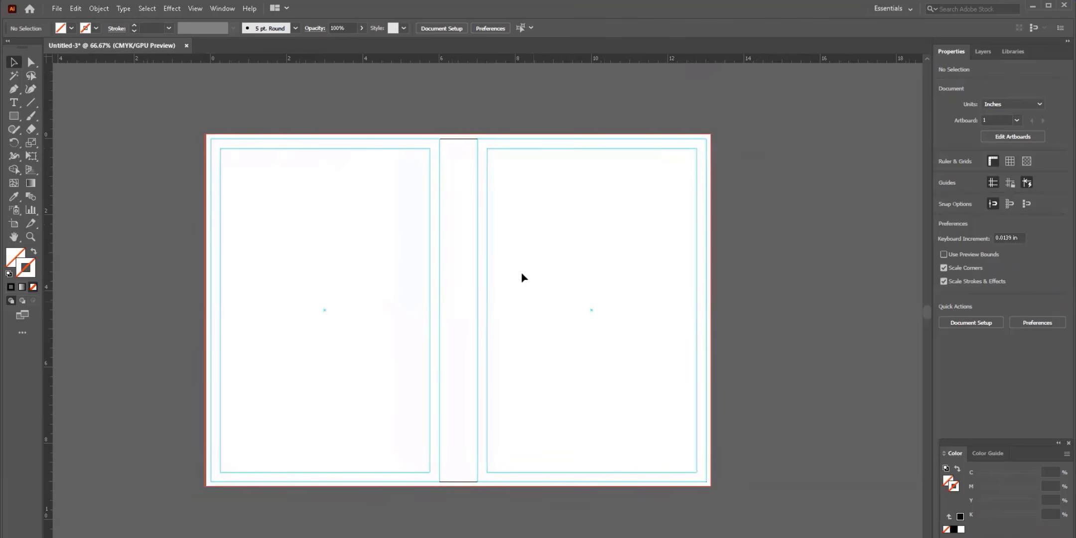
- Preview the hunched-writer sketch JPG from the desktop, zooming in, then close the preview
key("super+d")
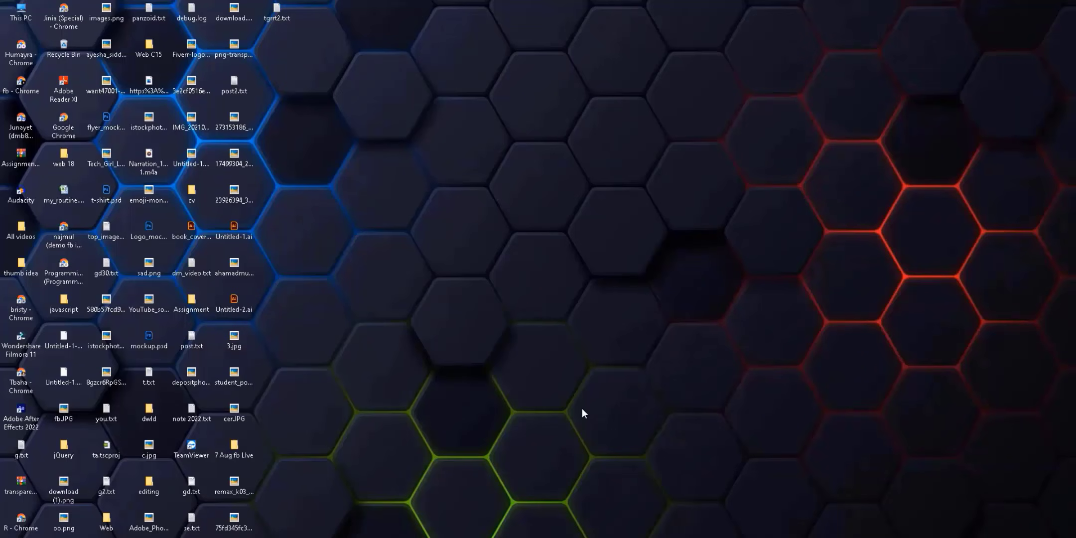
double_click(234, 264)
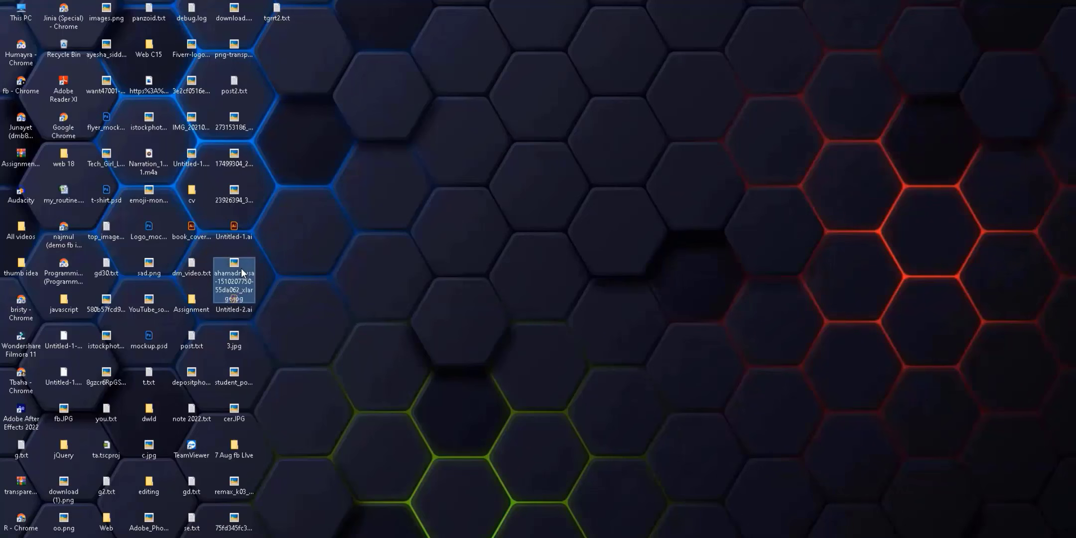
scroll(719, 272, "up", 3)
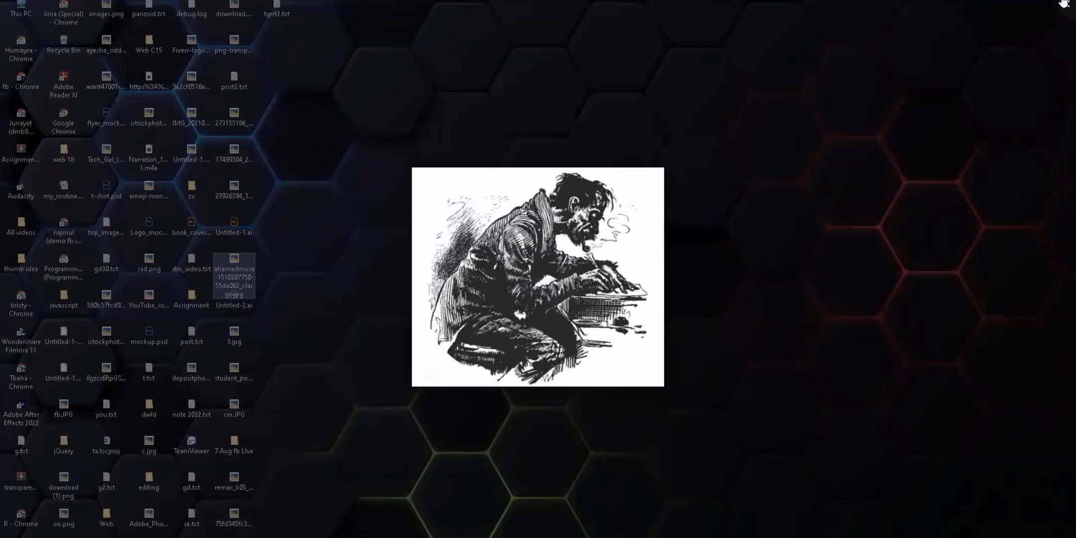
key("Escape")
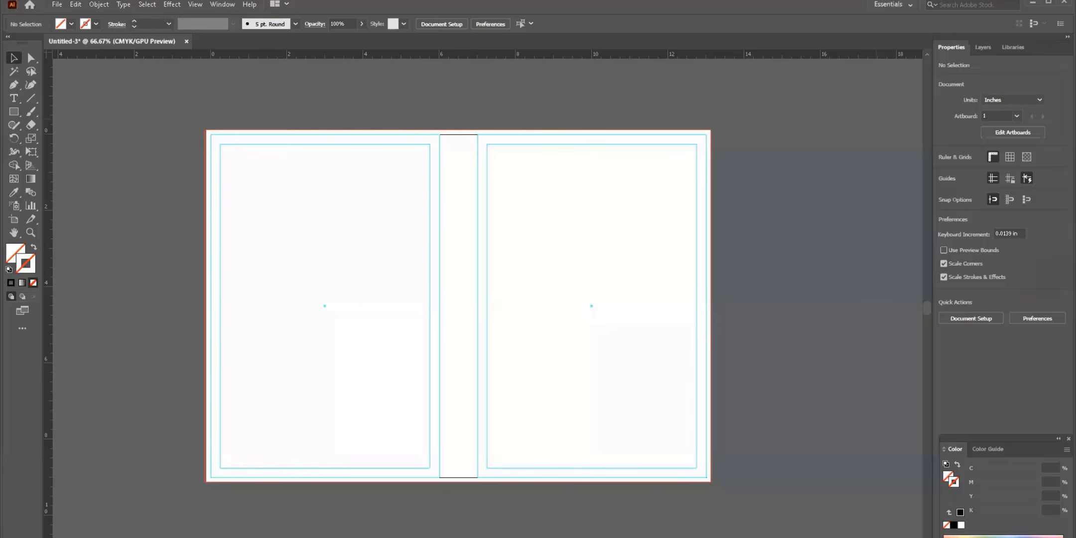
- Place the sketch low on the front cover at X 10 in and embed it (4.6875 × 4.0729 in)
key("ctrl+v")
mouse_move(373, 269)
left_mouse_down()
mouse_move(309, 269)
mouse_move(580, 283)
mouse_move(529, 309)
left_mouse_up()
scroll(621, 176, "right", 2)
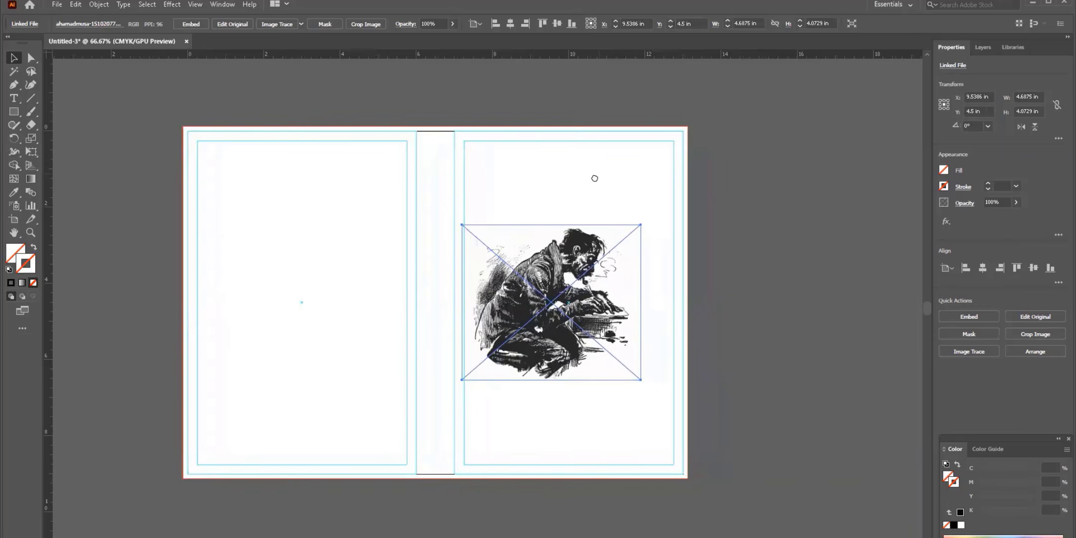
left_click_drag(555, 272, 626, 295)
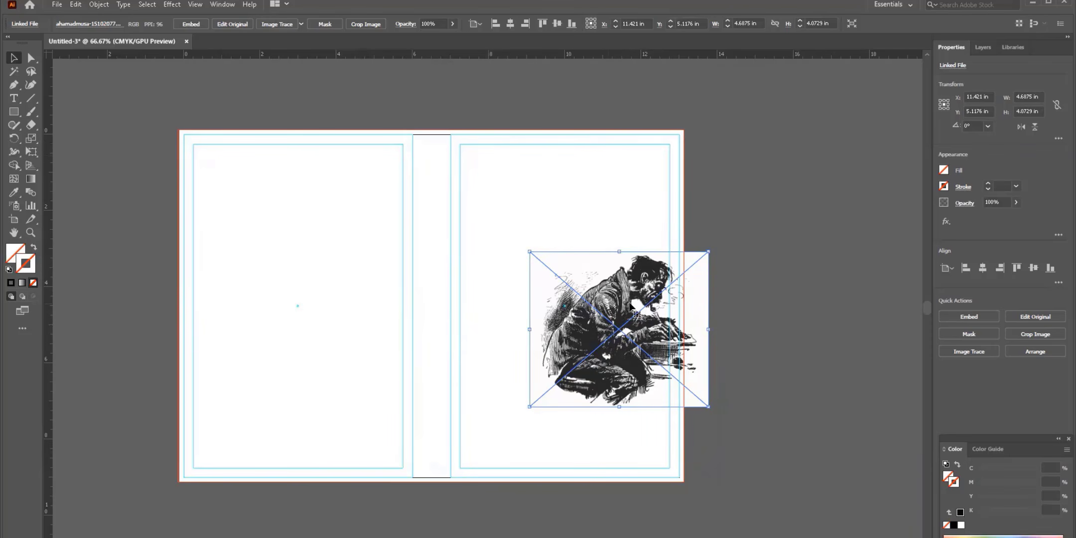
left_click_drag(630, 305, 577, 317)
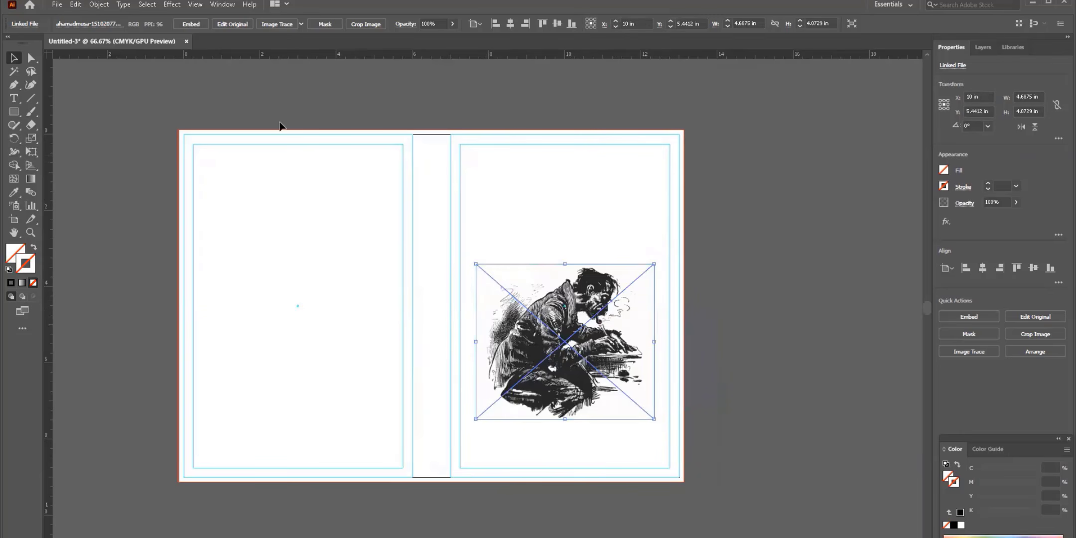
left_click(192, 24)
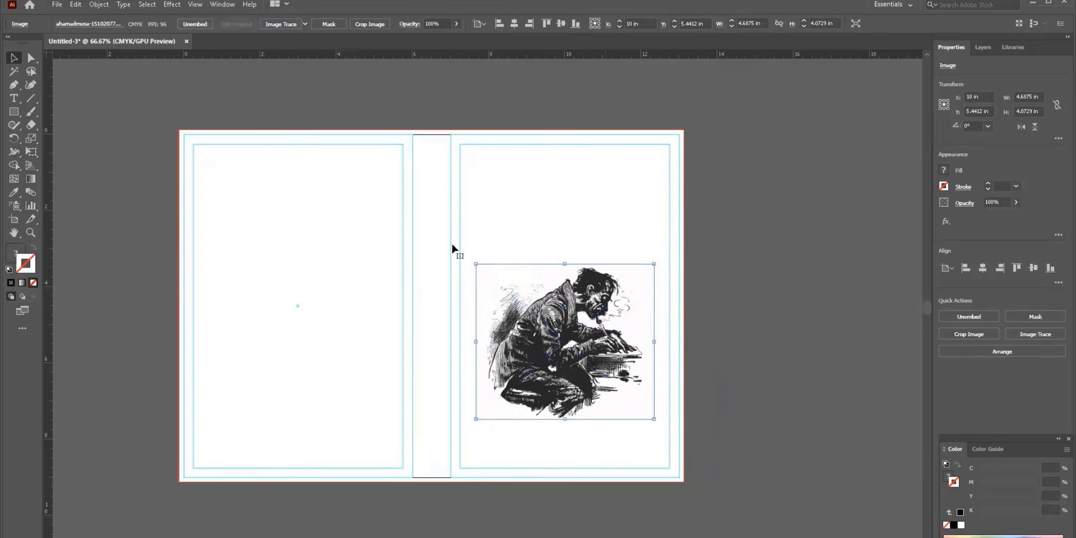
- Trace the sketch with the Sketched Art preset, expand it into vector paths, and nudge it left
left_click(304, 24)
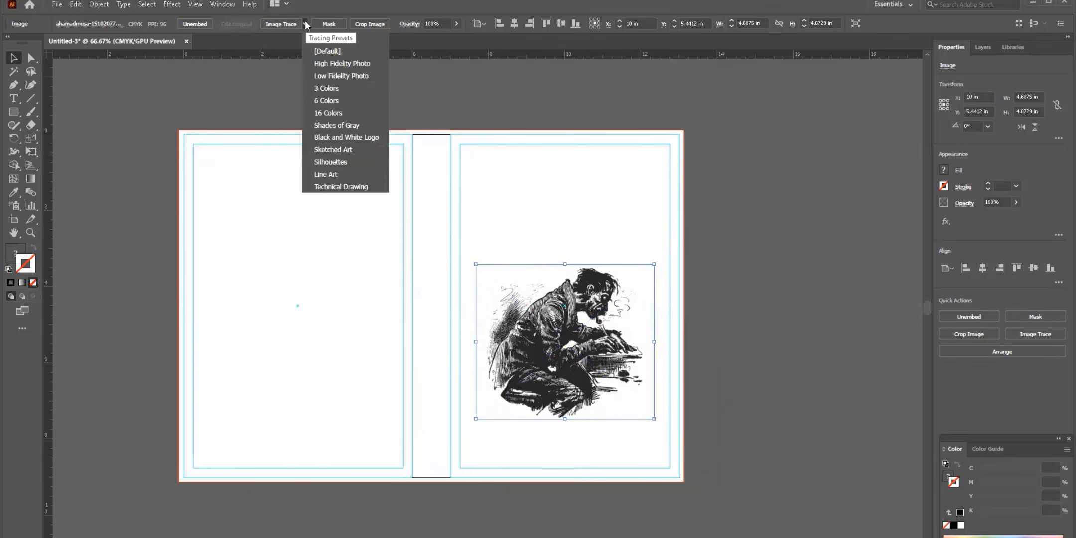
left_click(321, 150)
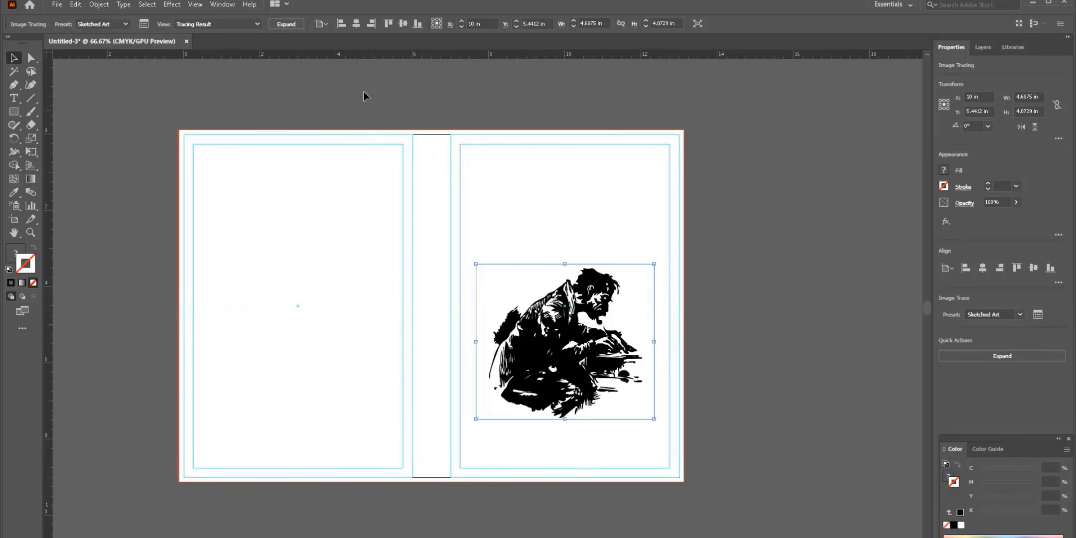
left_click(285, 23)
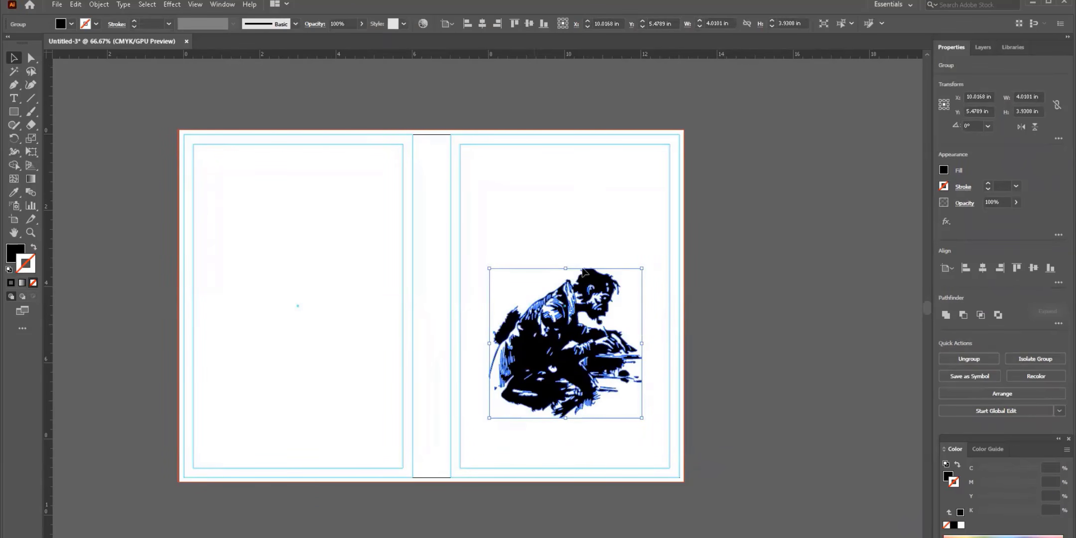
left_click_drag(514, 263, 517, 217)
left_click(771, 194)
left_click(568, 314)
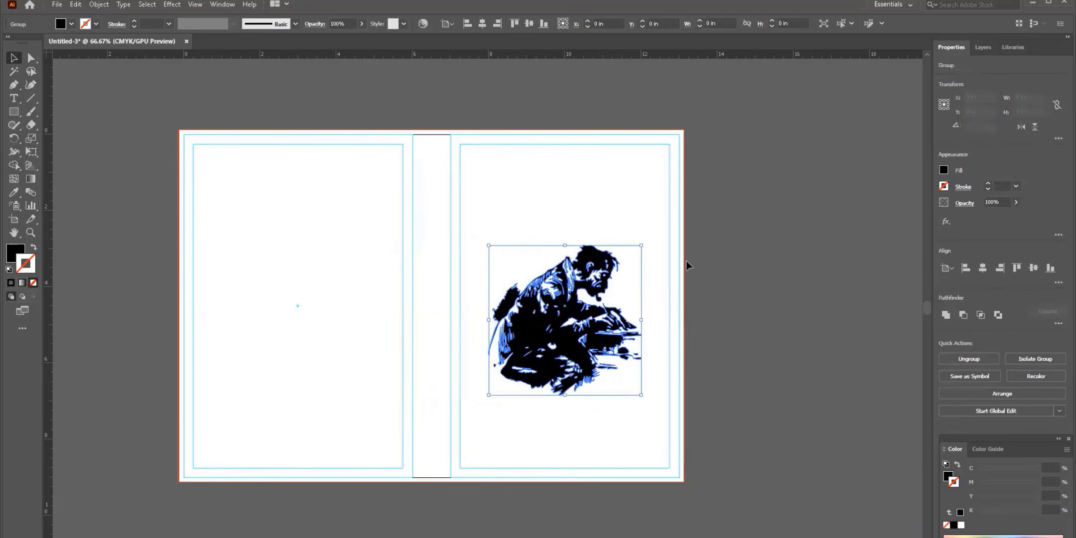
left_click(695, 266)
scroll(637, 269, "right", 3)
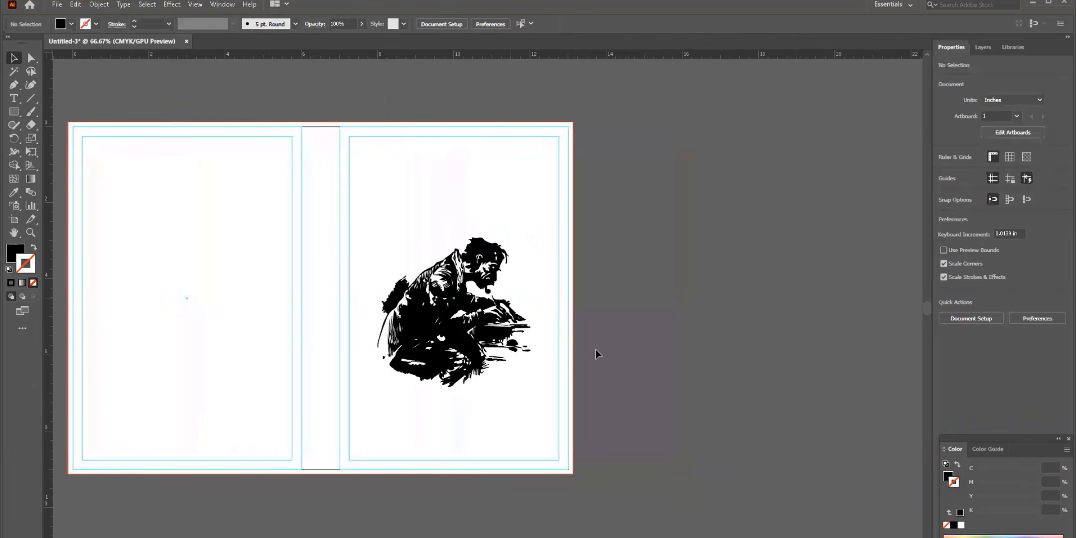
key("ctrl+equal")
key("ctrl+equal")
key("ctrl+minus")
key("ctrl+minus")
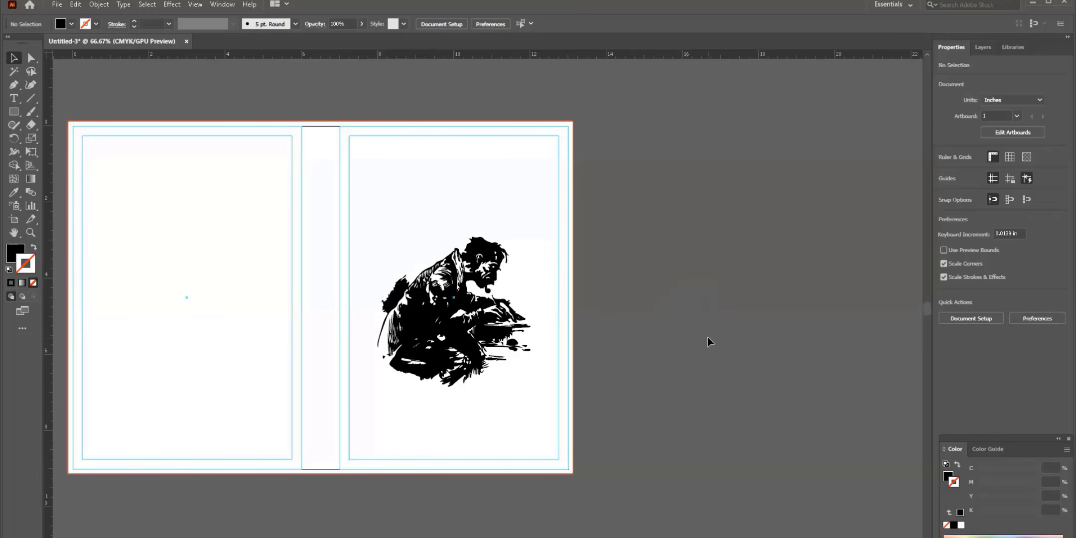
- Unlock all objects and fill the front cover's background rectangle with a tan swatch
left_click(438, 252)
left_click_drag(14, 111, 42, 110)
key("v")
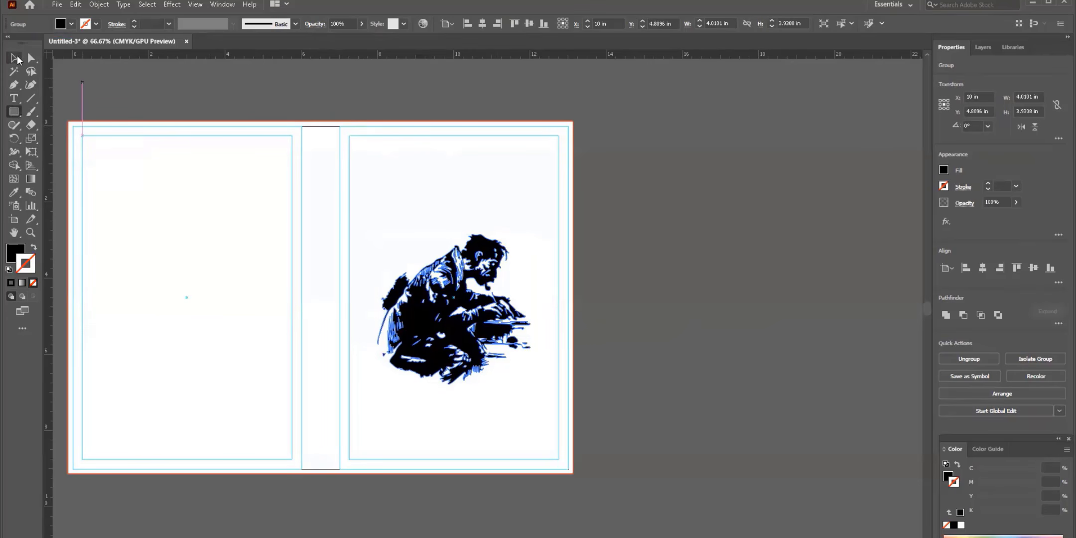
left_click(98, 4)
left_click(118, 95)
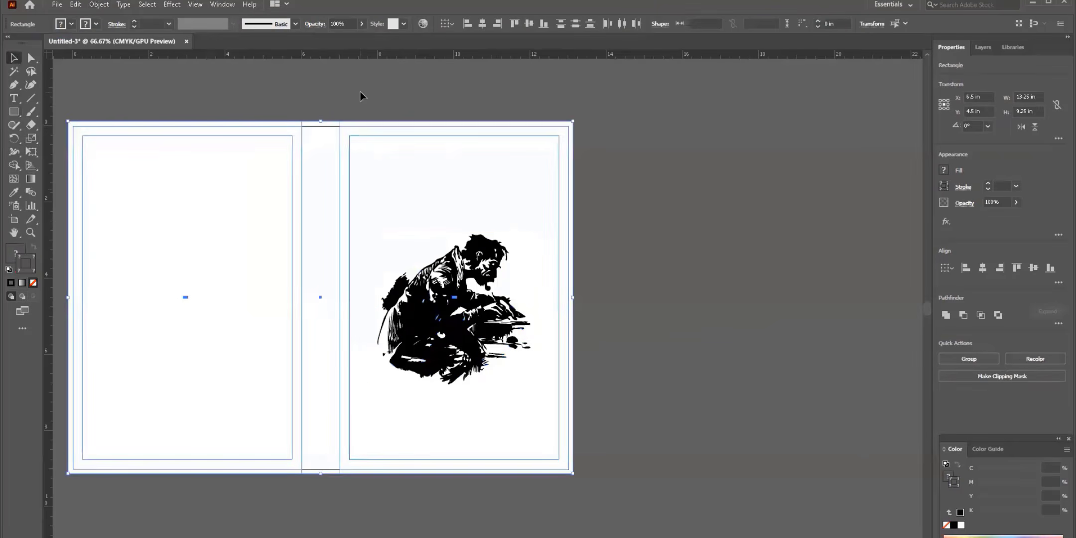
left_click(391, 155)
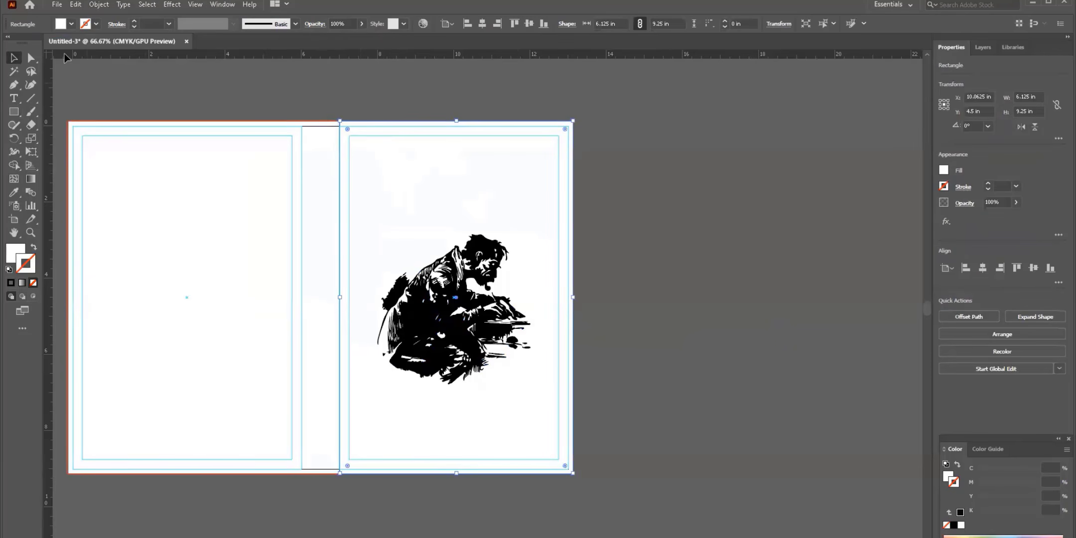
left_click(70, 26)
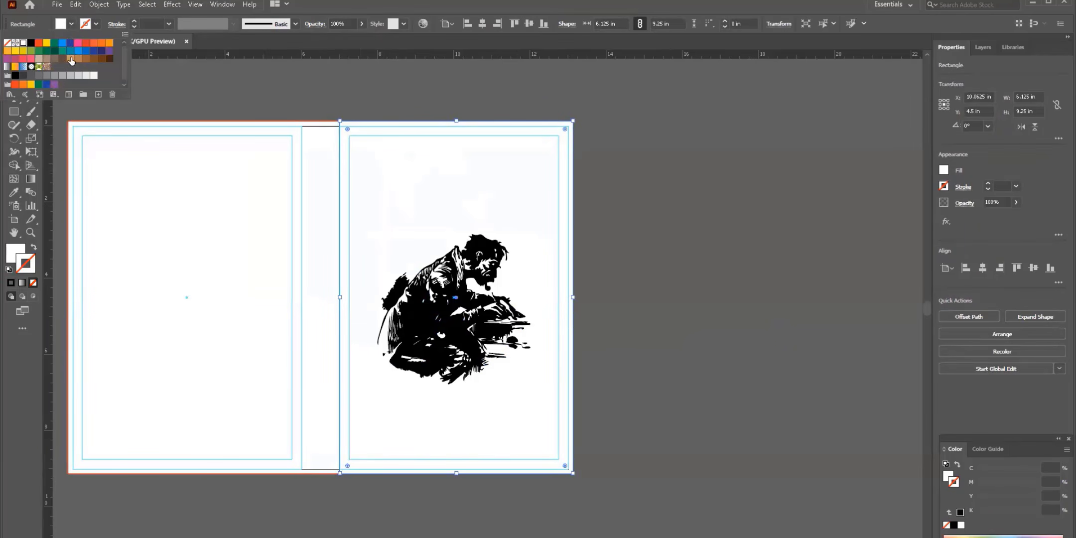
left_click(71, 59)
- Lighten the front cover background fill to peach F9CCA7 in the Color Picker
double_click(15, 252)
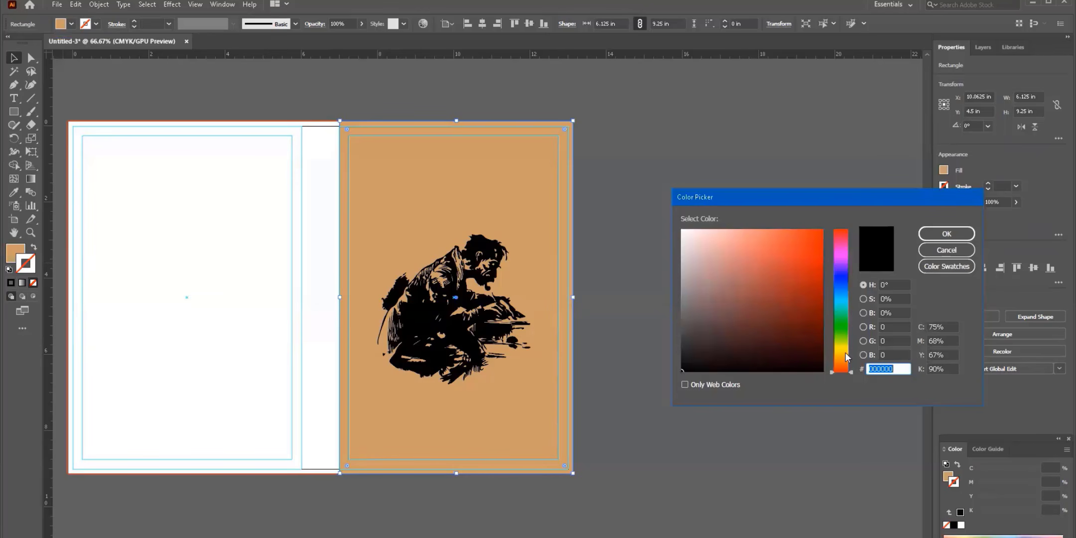
left_click(946, 250)
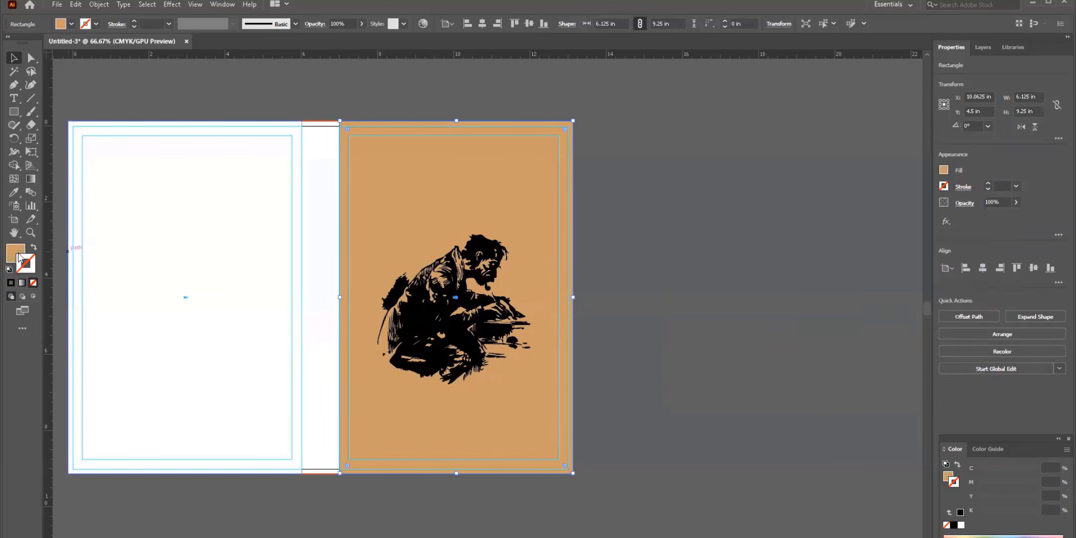
double_click(15, 252)
left_click(741, 232)
left_click(922, 234)
double_click(15, 252)
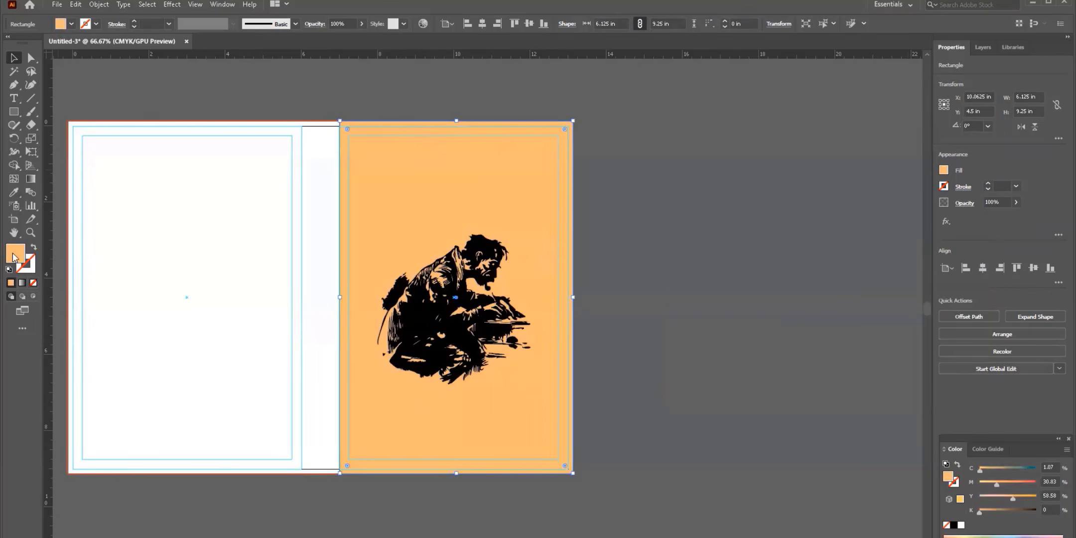
left_click(947, 234)
double_click(15, 253)
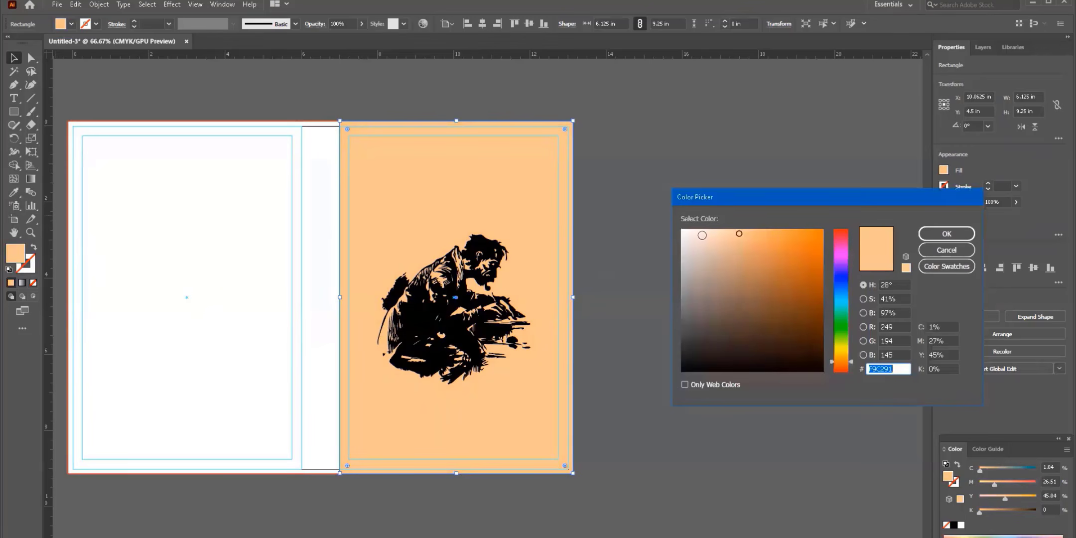
left_click(729, 232)
left_click(946, 233)
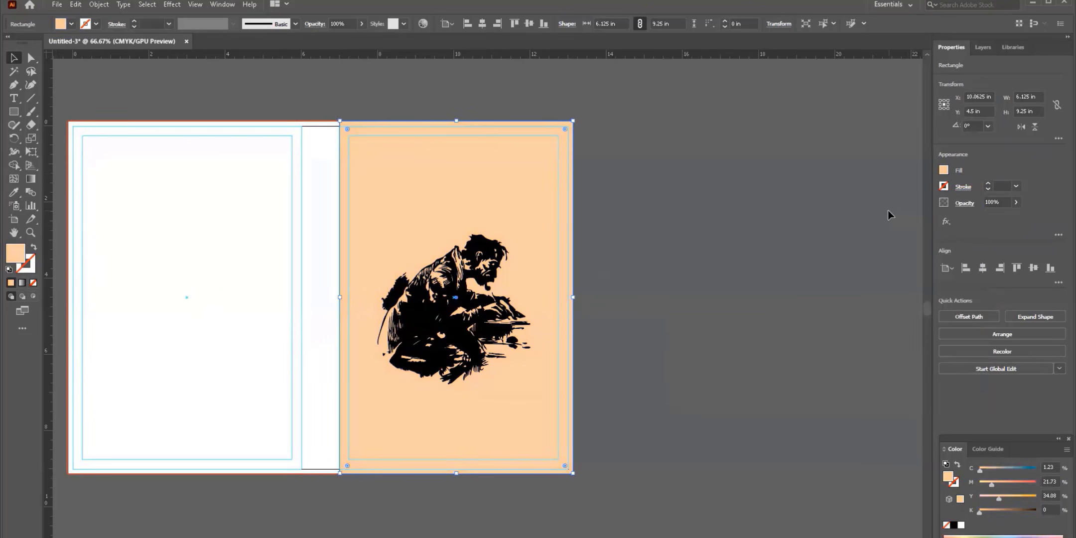
left_click(648, 166)
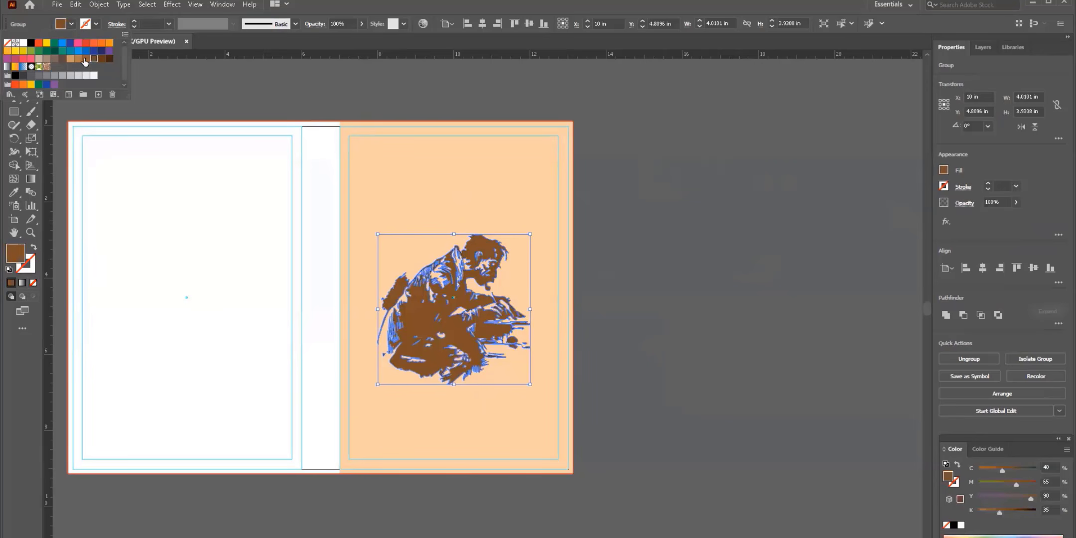
- Recolour the traced writer figure dark brown 634A39
double_click(23, 258)
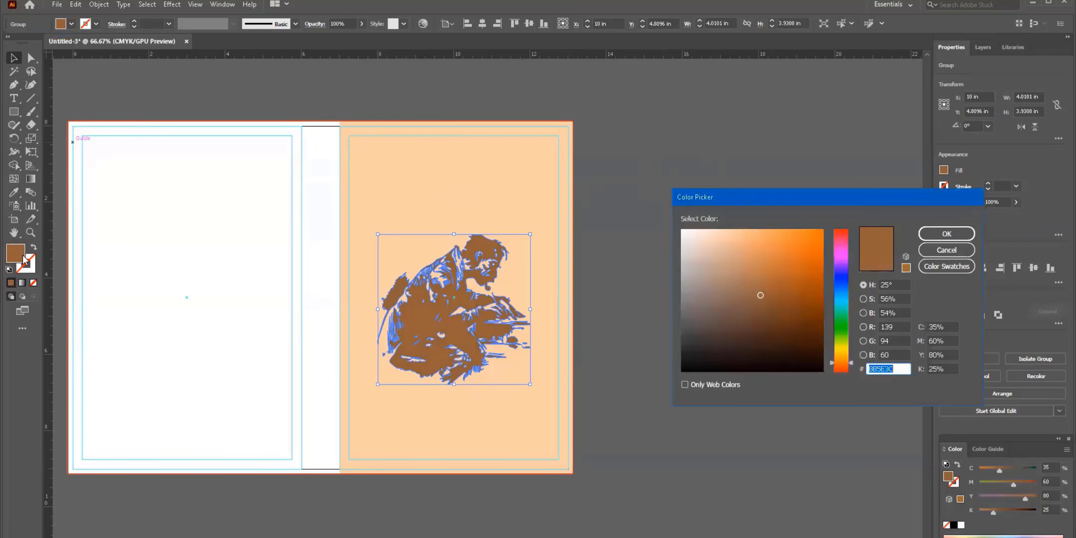
left_click(742, 317)
left_click(947, 234)
key("ctrl+shift+a")
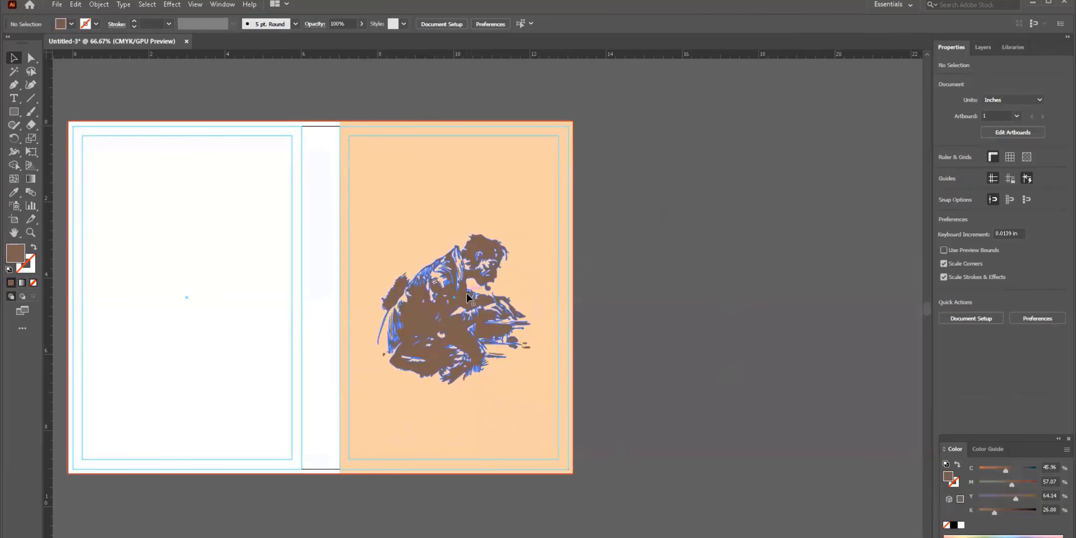
- Move the figure lower-left and enlarge it to about 4.33 × 4.25 in
left_click(430, 317)
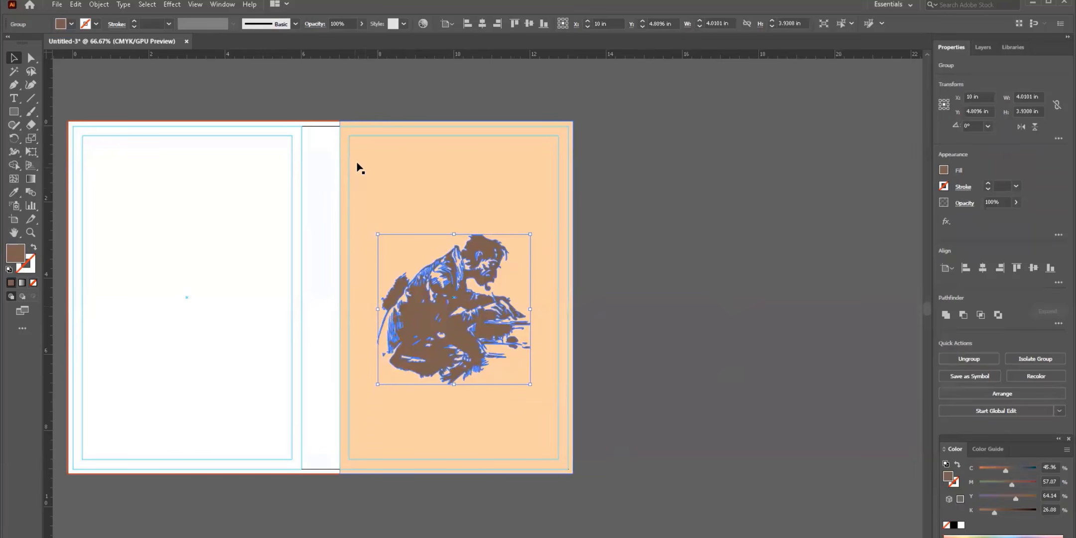
left_click(363, 137)
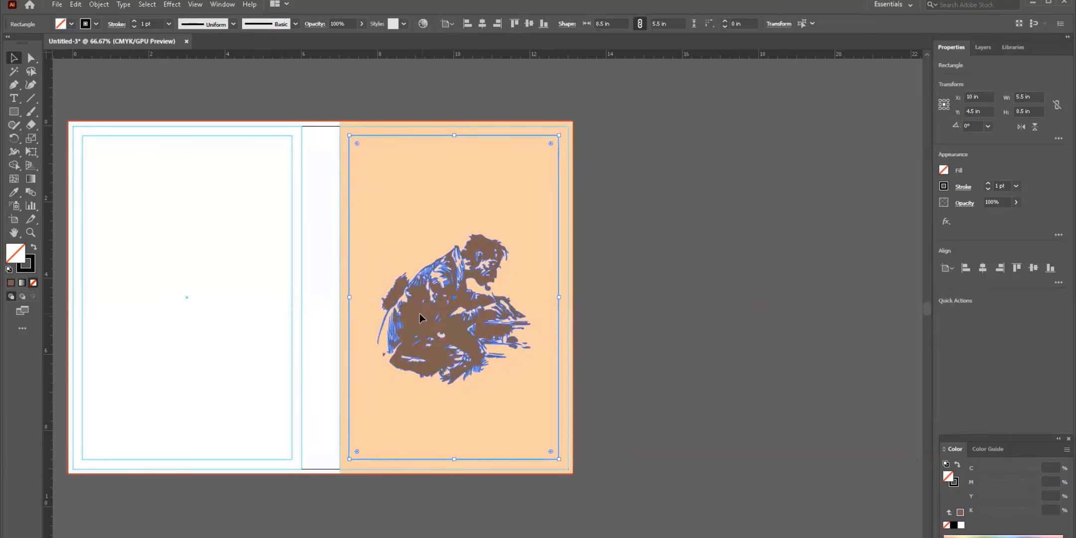
left_click_drag(420, 313, 402, 346)
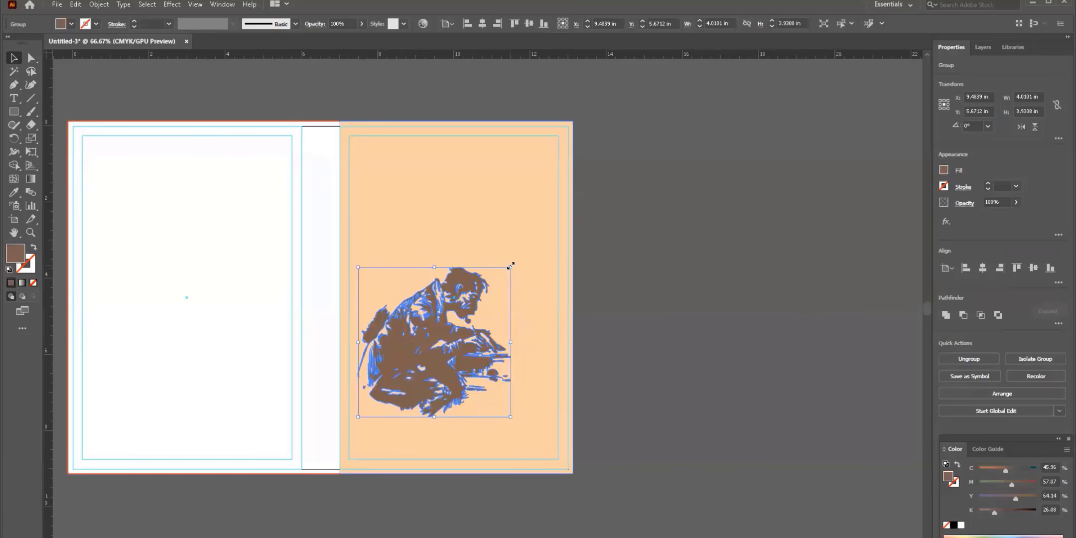
left_click_drag(510, 265, 522, 248)
left_click(643, 271)
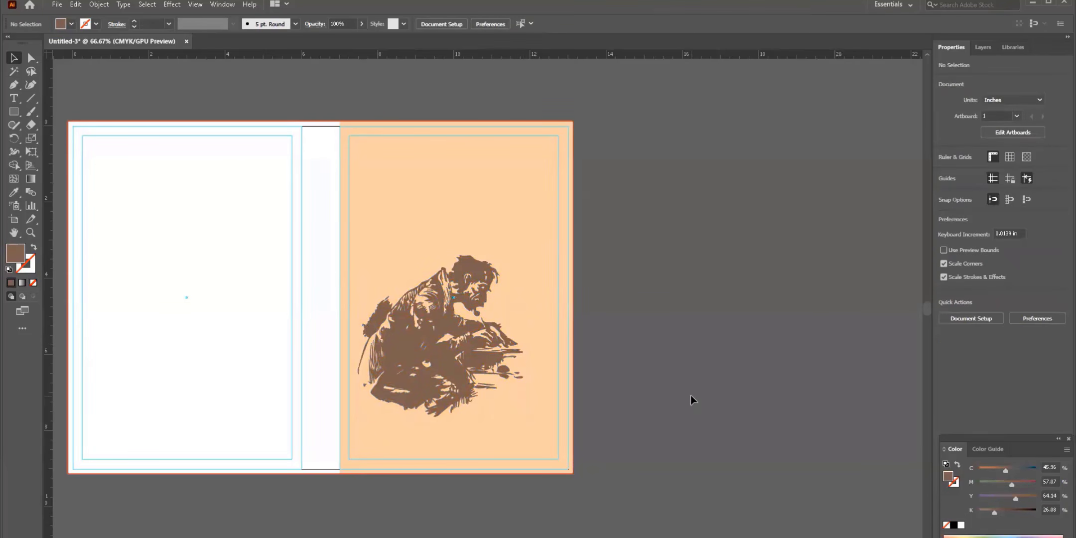
key("t")
scroll(690, 395, "up", 1)
scroll(690, 395, "right", 1)
- Set the placeholder text to 60 pt and replace it with the title মূল্য নেই
left_click(517, 205)
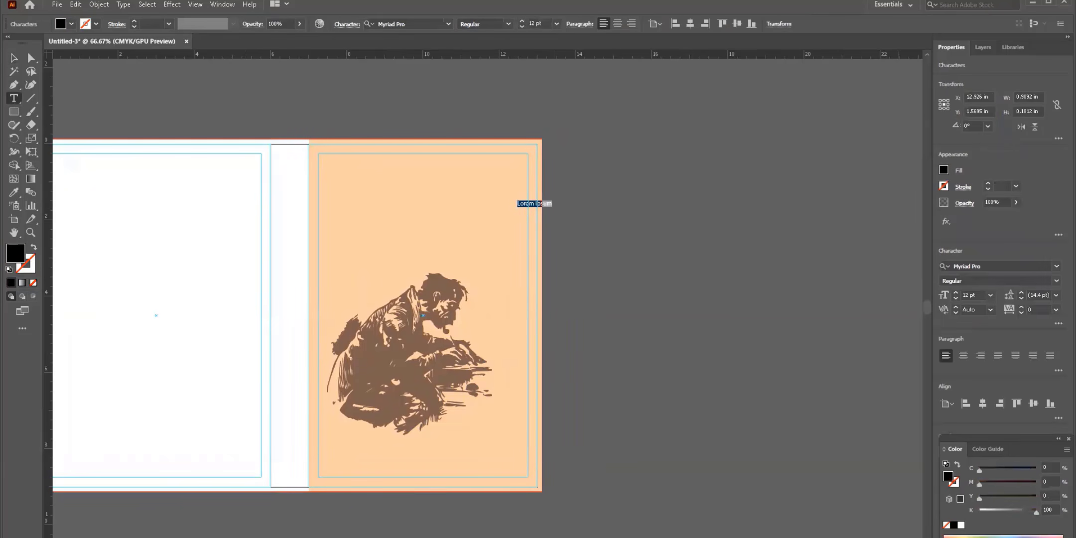
left_click(556, 23)
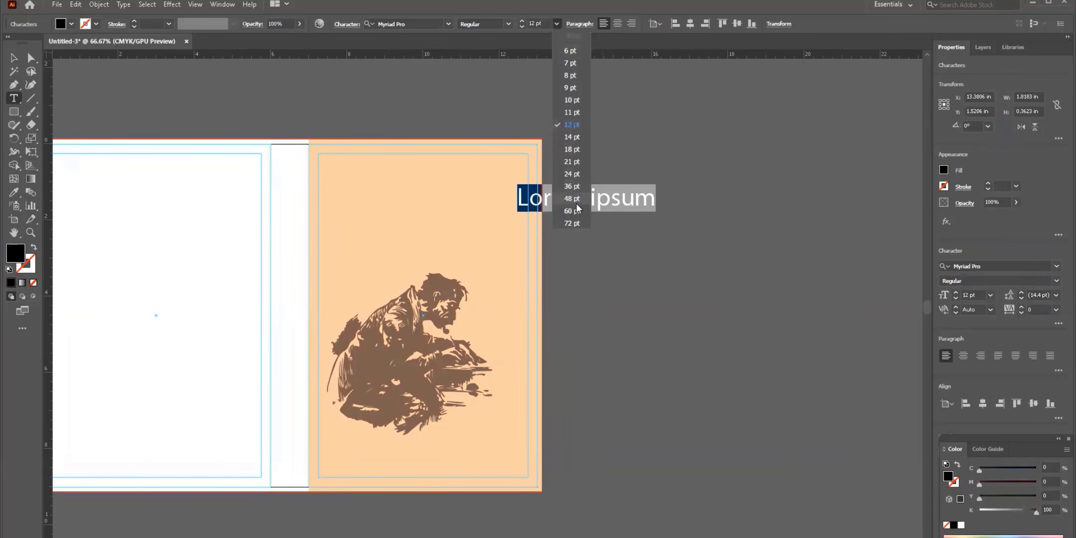
left_click(564, 197)
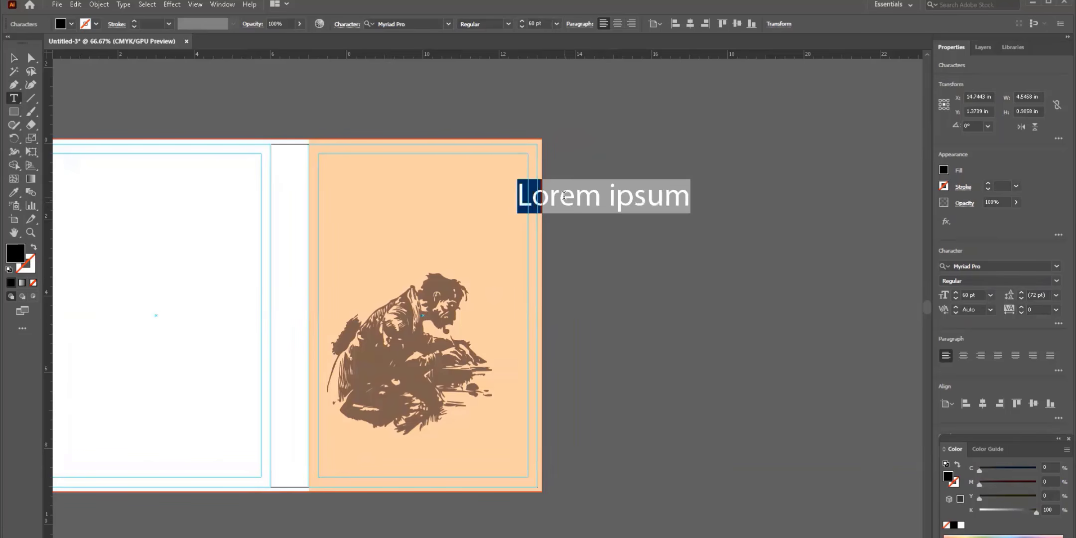
type("মূল্য নে")
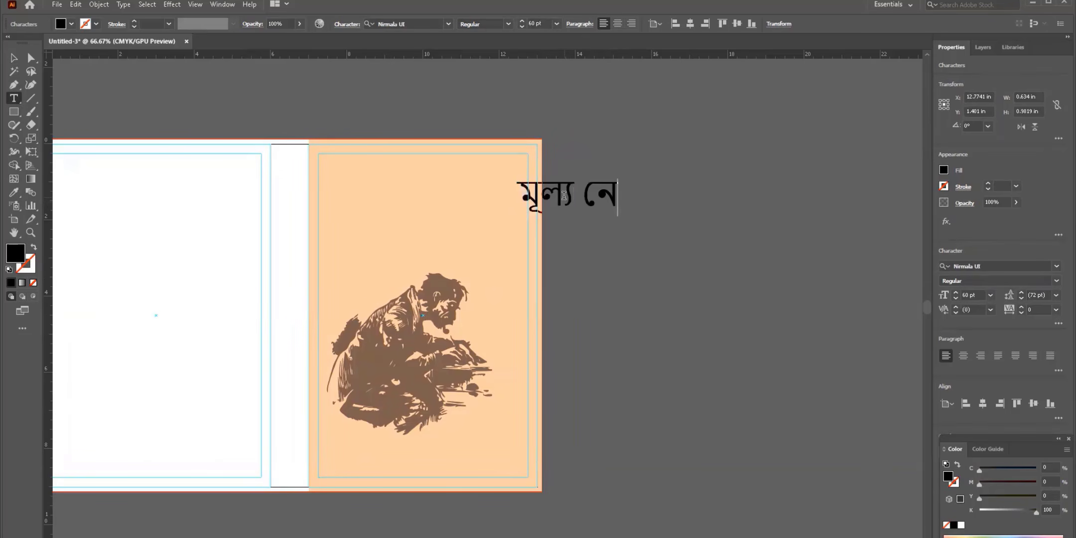
type("ই")
- Add the author's name in Bengali as a second text line below the title
left_click(573, 261)
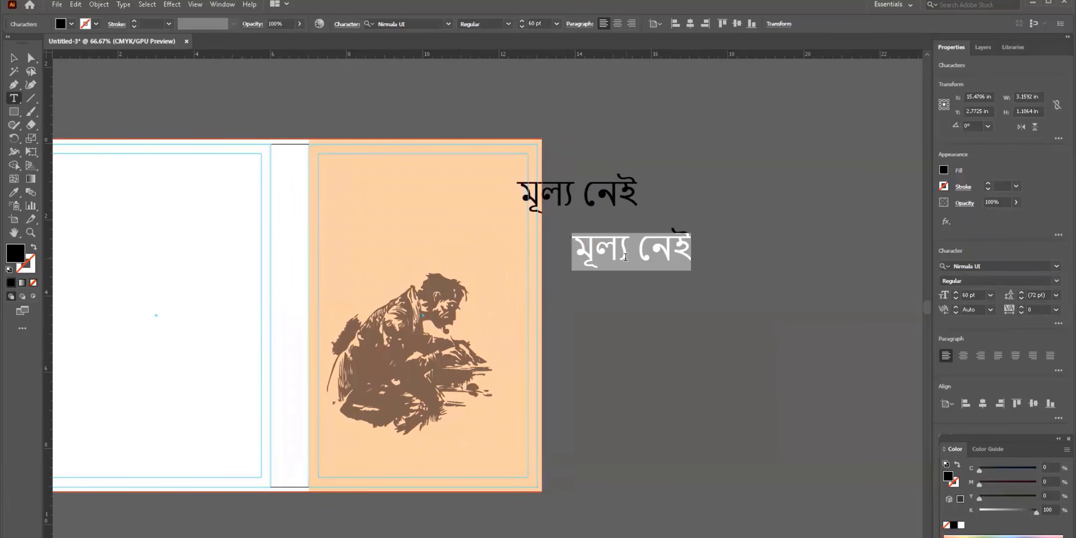
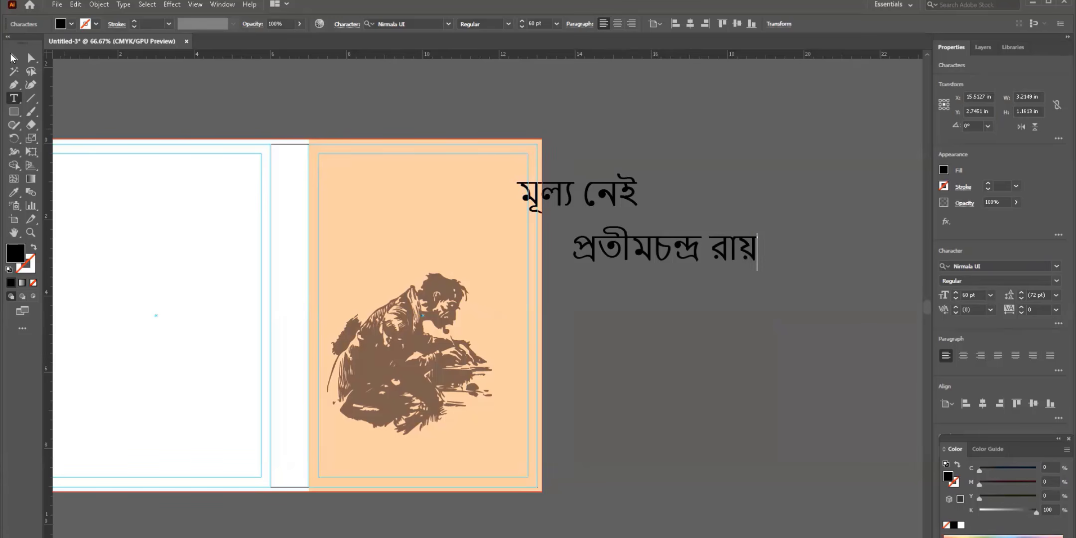
left_click(14, 57)
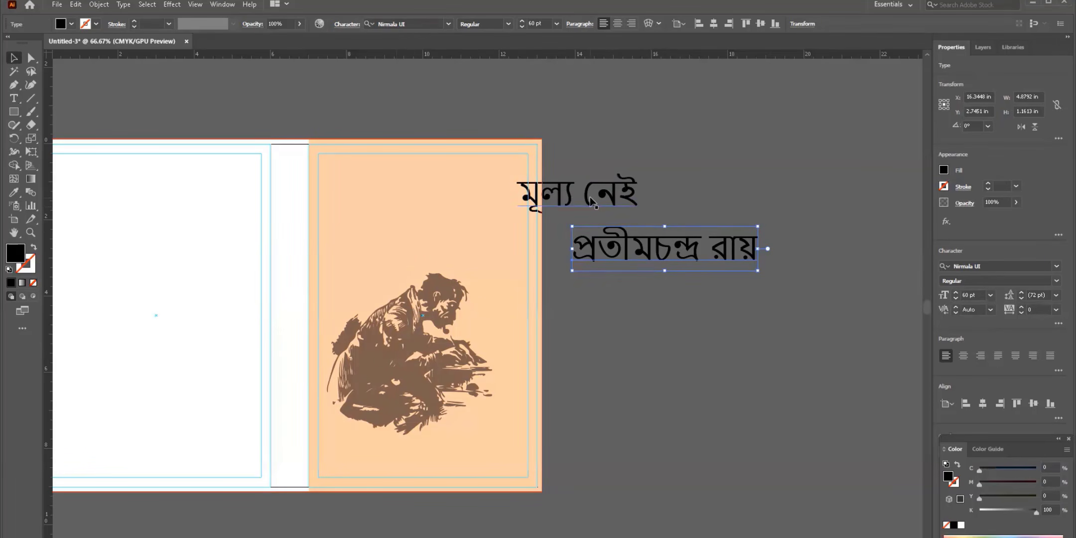
- Set the title মূল্য নেই in the Li Shorif Jonota Unicode font
left_click(572, 201)
left_click(429, 21)
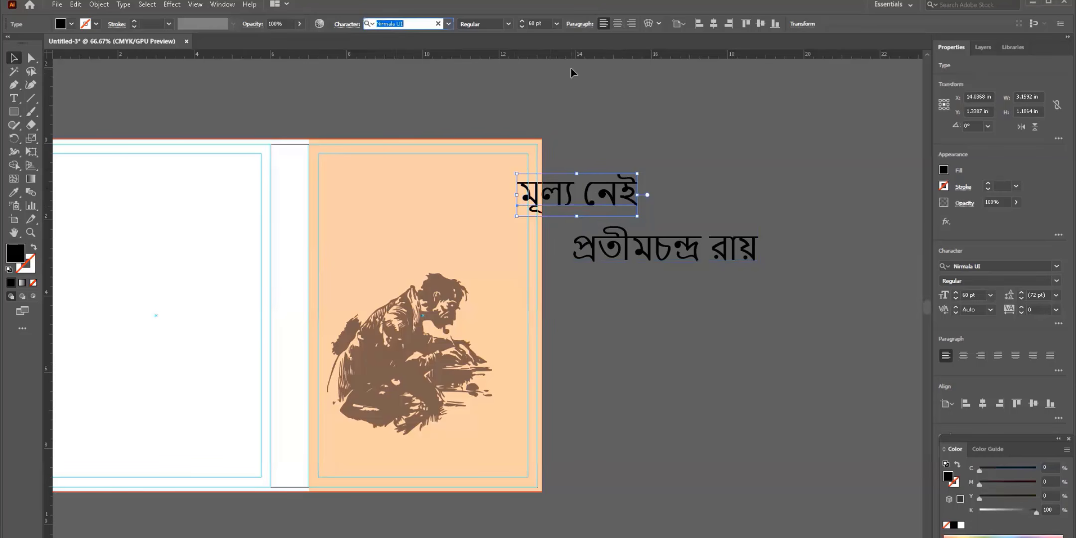
type("shor")
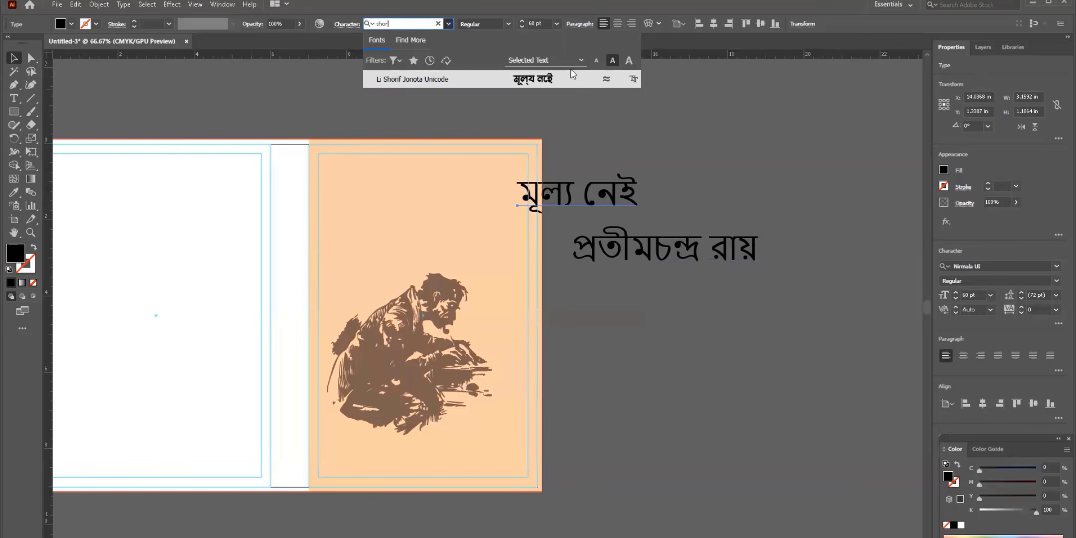
left_click(397, 80)
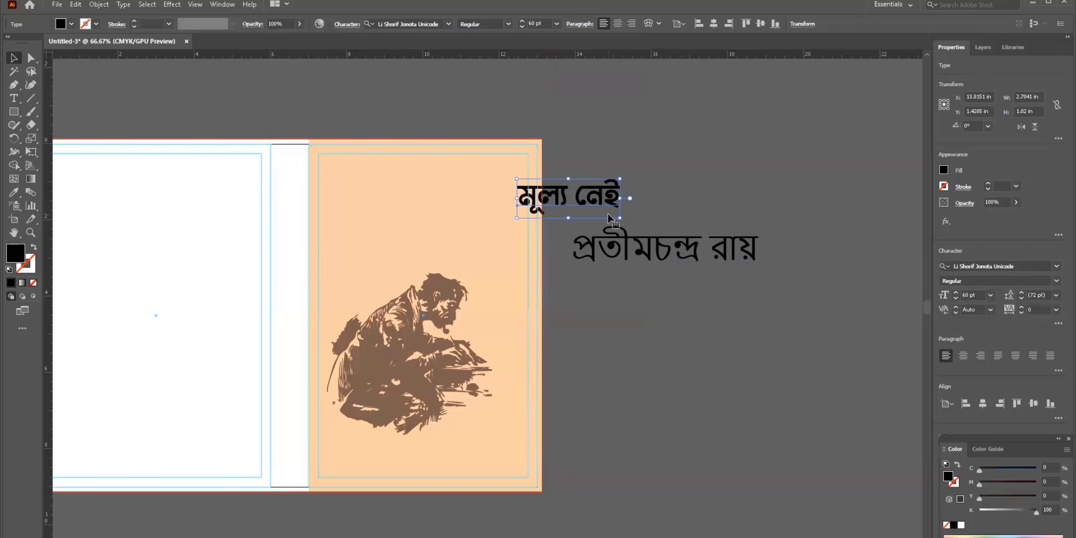
- Set the author name in the SutonnyOMJ font
left_click(621, 244)
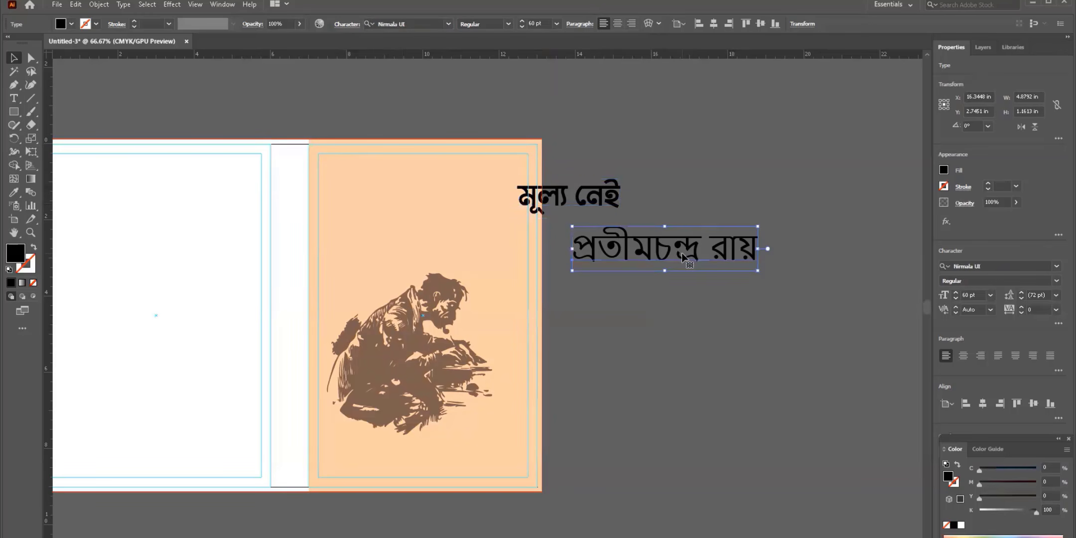
left_click(399, 26)
type("suto")
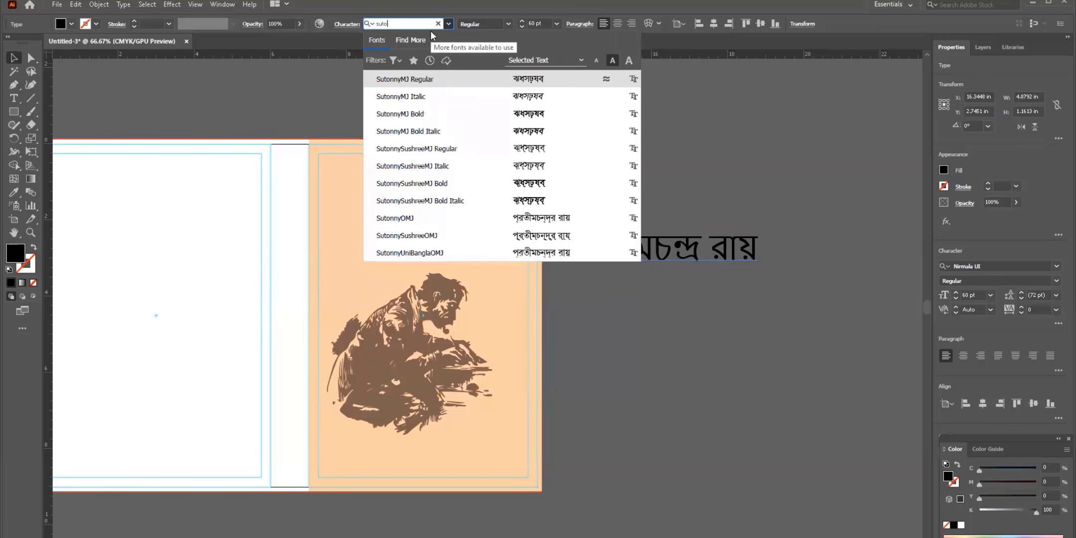
left_click(403, 219)
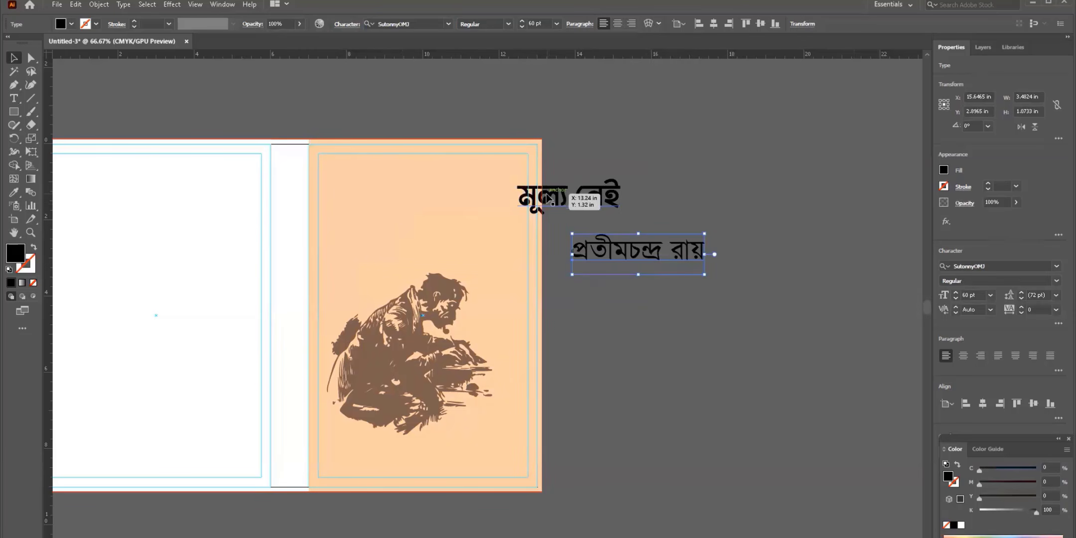
- Stack the author name under the title, copy both onto the front cover, and enlarge the cover title to 60.27 pt
left_click_drag(548, 198, 637, 195)
left_click_drag(631, 258, 659, 230)
left_click_drag(601, 151, 653, 273)
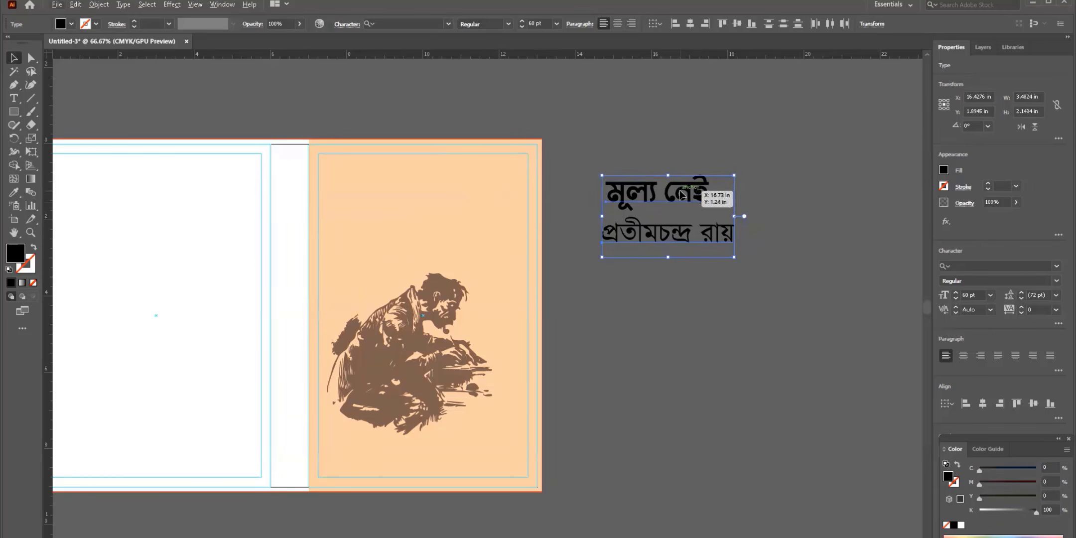
left_click_drag(684, 196, 507, 171)
left_click(572, 173)
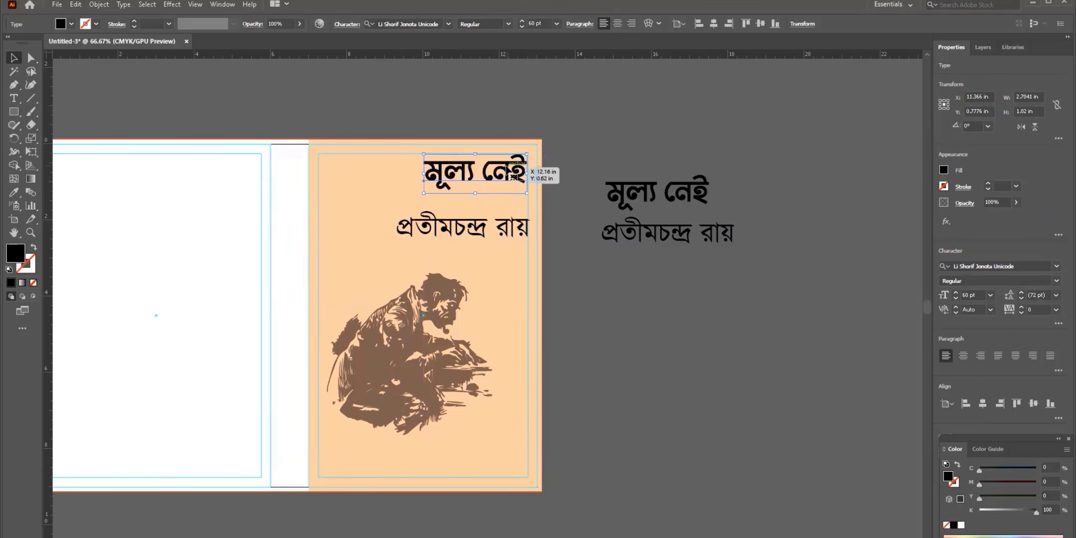
left_click_drag(513, 177, 514, 186)
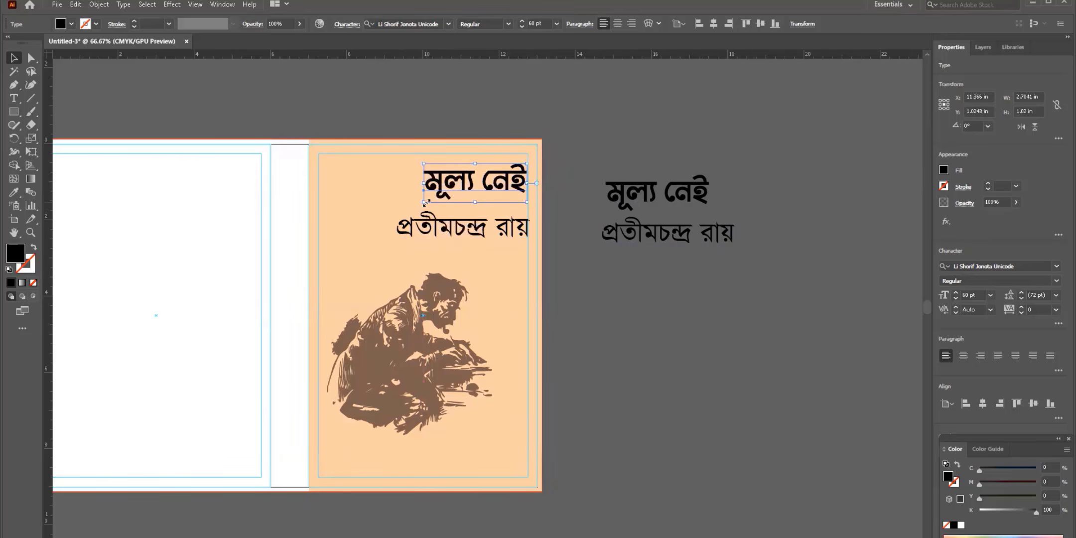
mouse_move(425, 202)
left_mouse_down()
mouse_move(411, 213)
mouse_move(425, 213)
left_mouse_up()
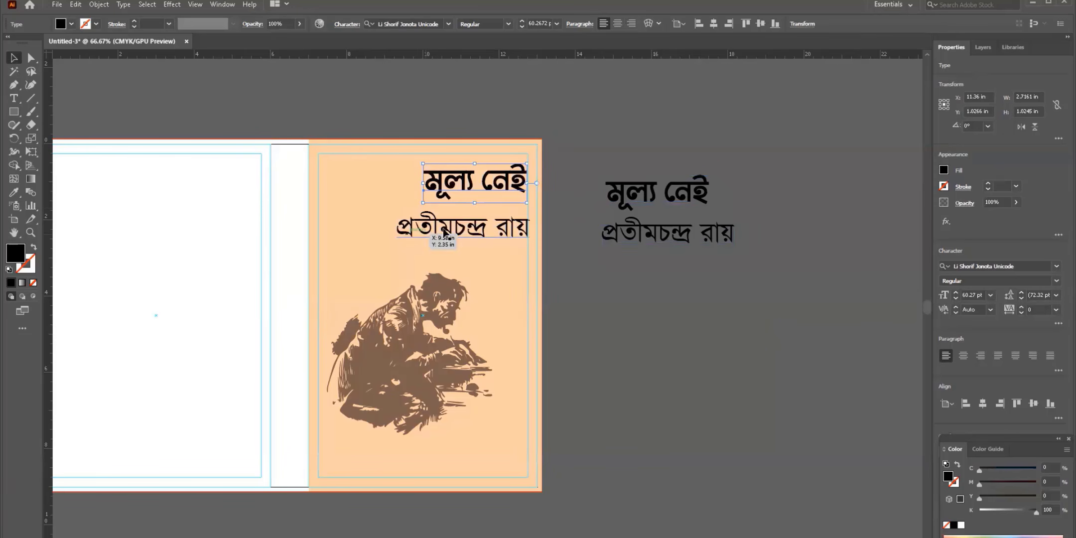
- Outline and merge the cover title, then shrink the author name and move it under the title
right_click(459, 174)
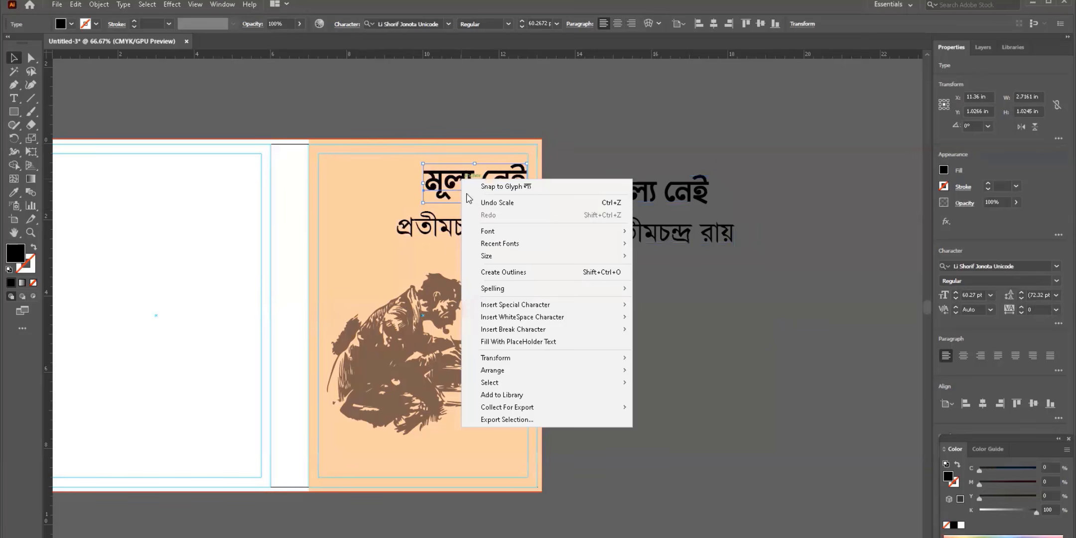
left_click(498, 272)
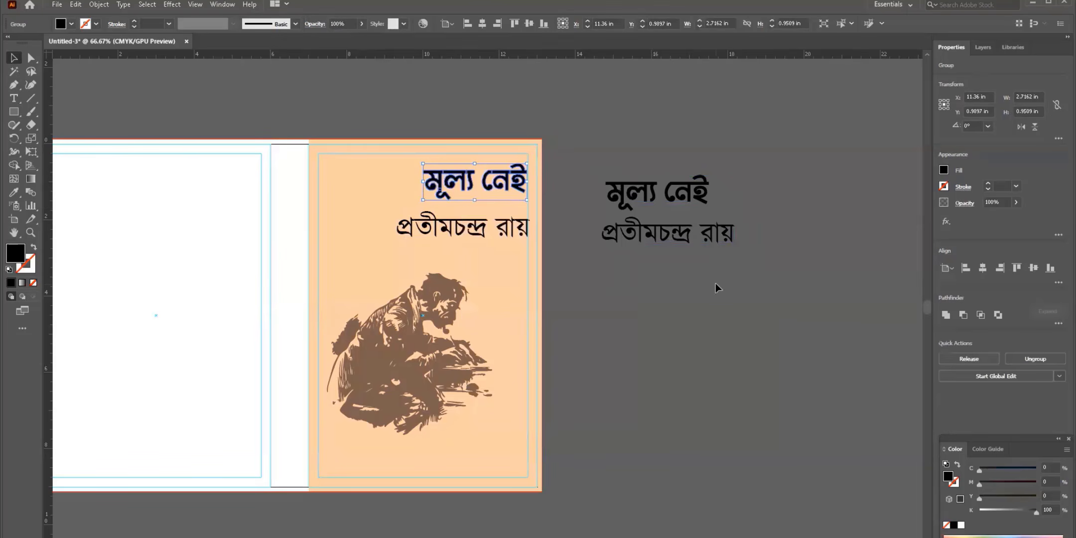
left_click(945, 315)
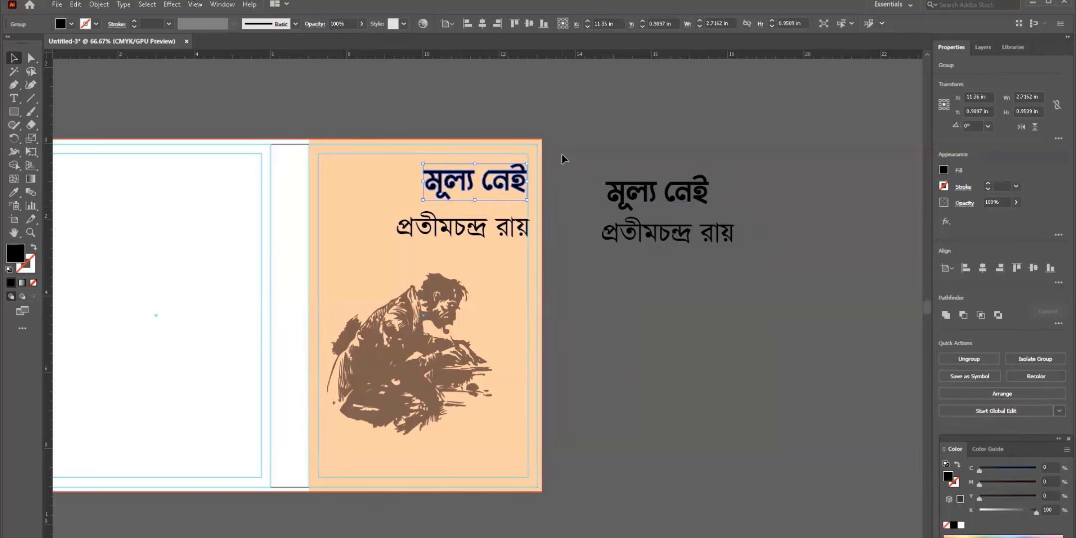
left_click(461, 230)
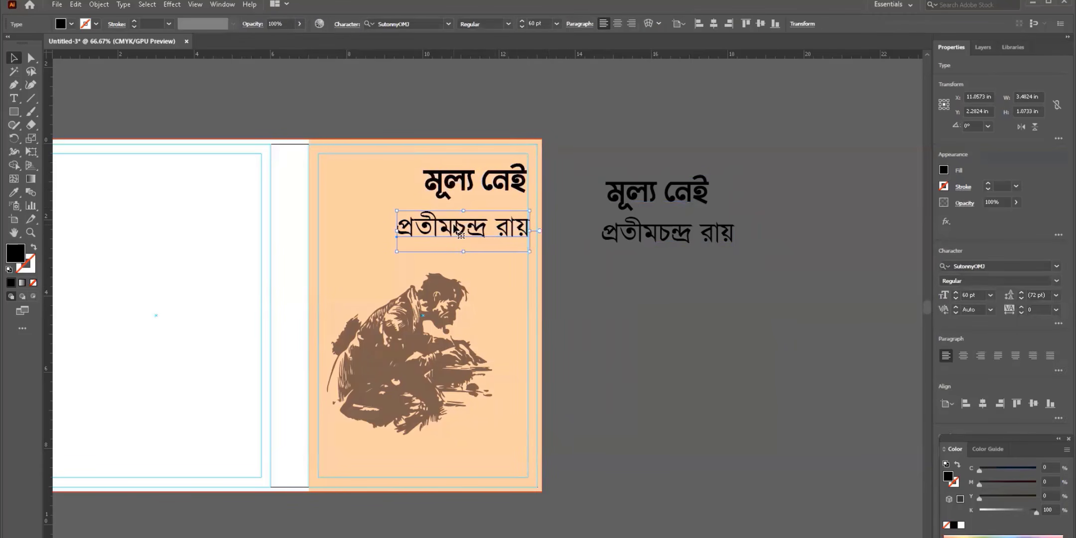
left_click_drag(394, 253, 459, 235)
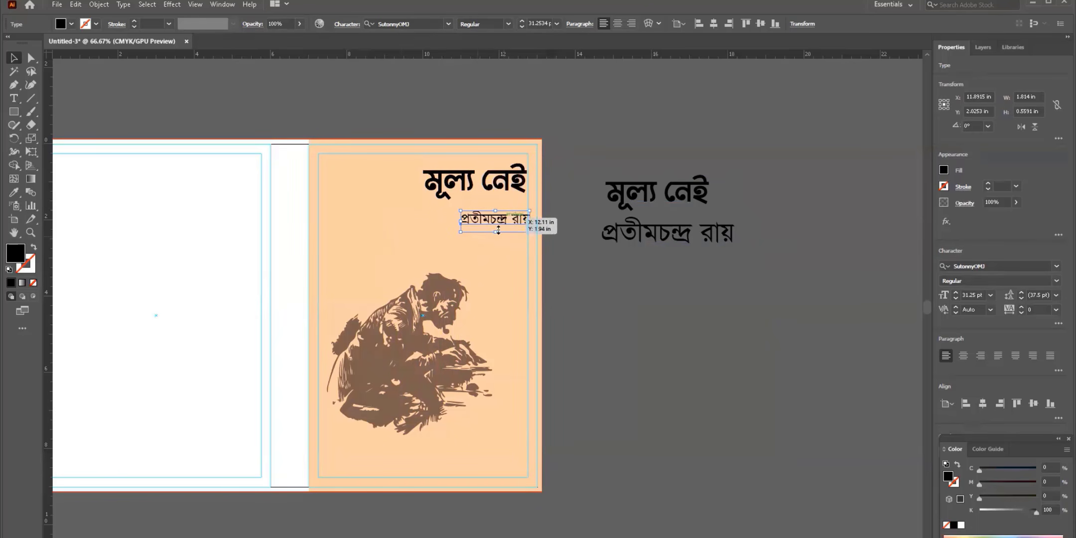
left_click_drag(519, 220, 515, 220)
left_click(581, 265)
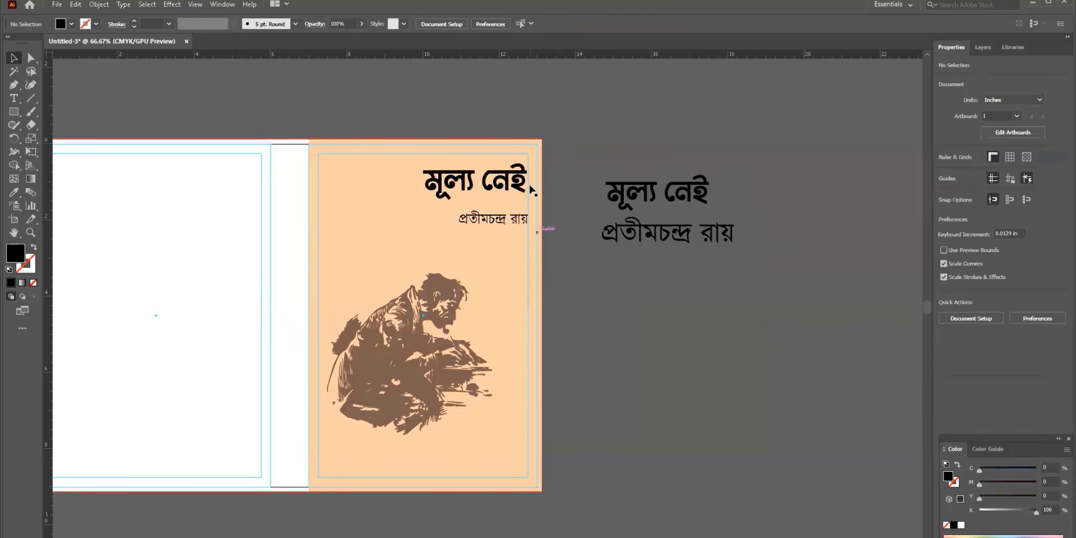
left_click_drag(515, 222, 511, 205)
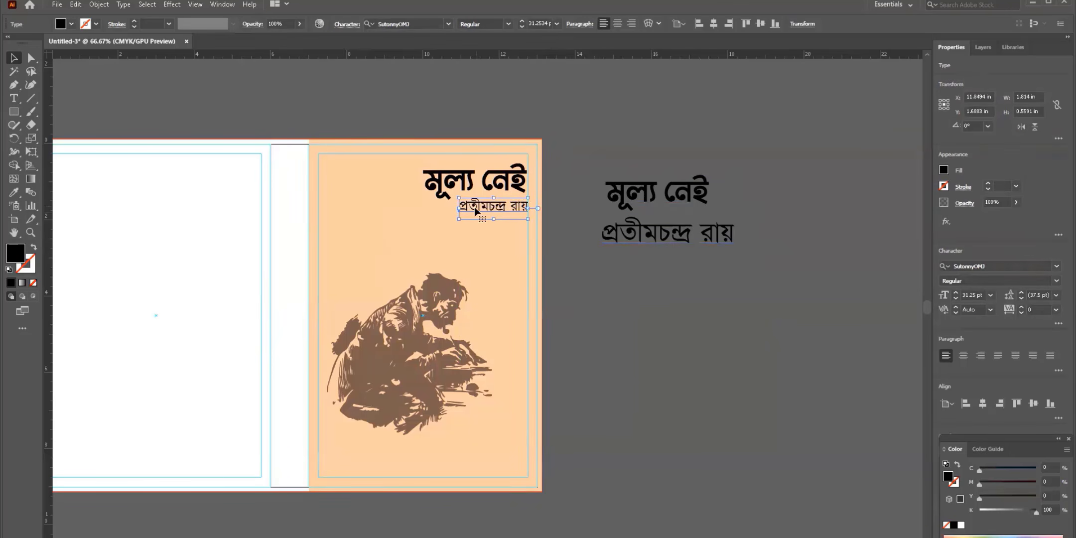
- Give the author name a black 0.5 pt stroke
left_click(97, 24)
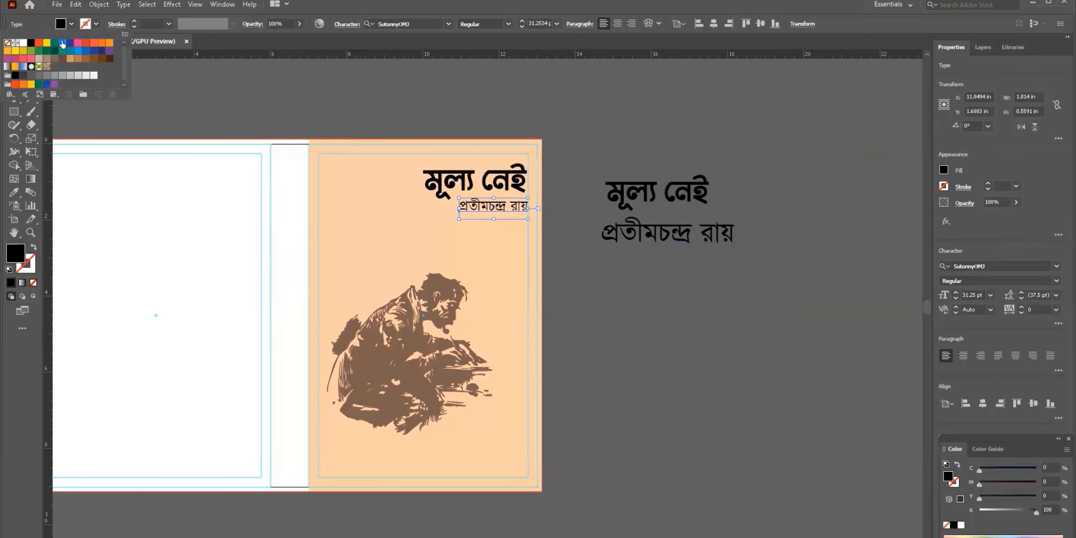
left_click(31, 43)
left_click(95, 23)
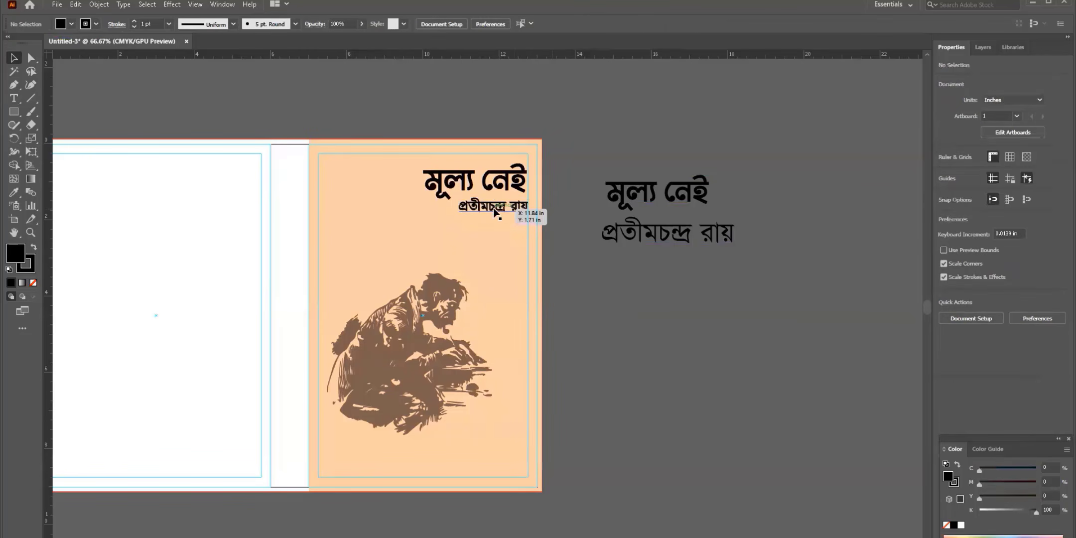
left_click(133, 27)
- Group the cover title and author name (2.7162 × 0.9509 in) at the cover's top right
left_click(317, 130)
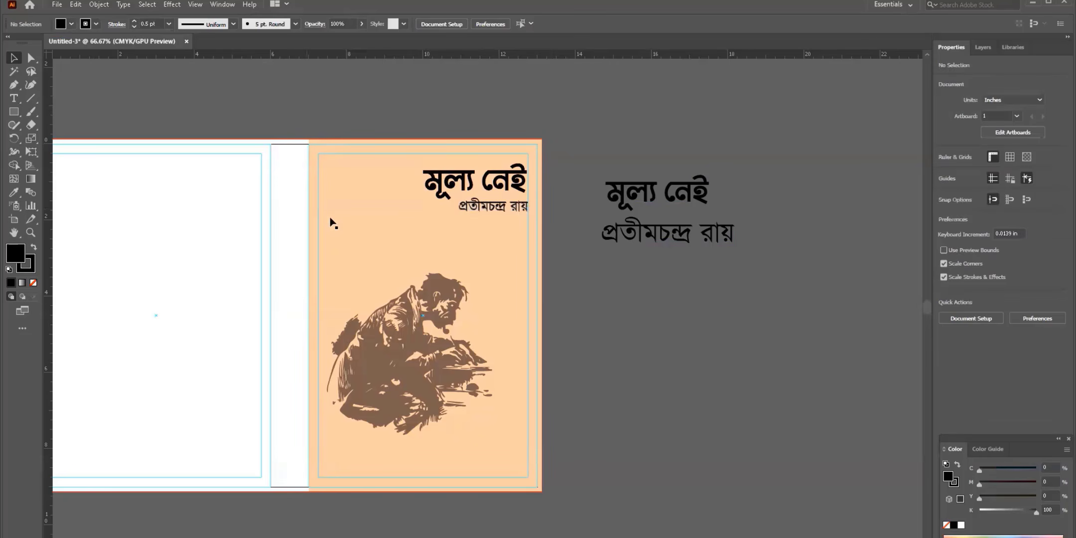
left_click(504, 206)
left_click(504, 185)
key("ctrl+g")
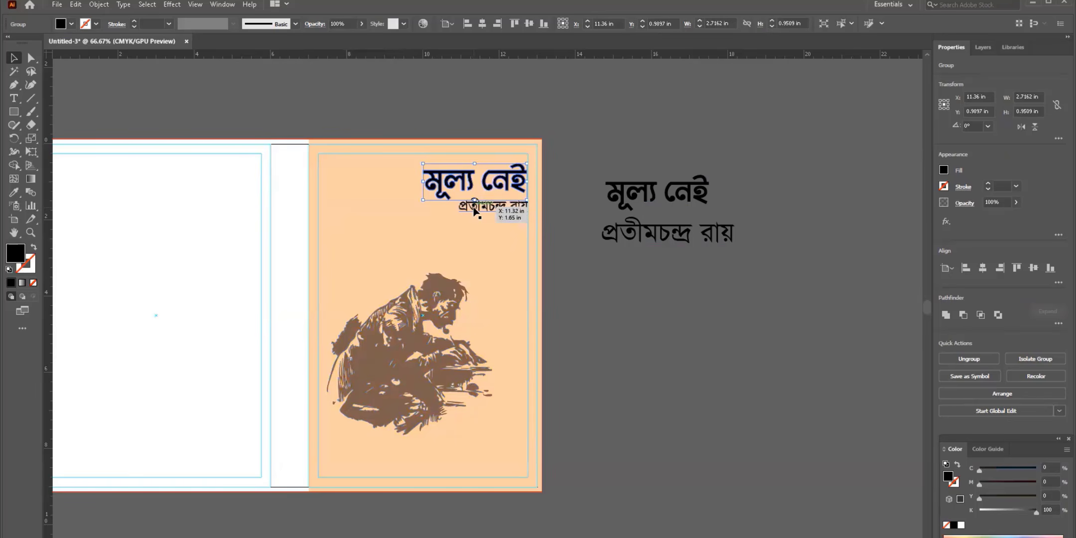
left_click(558, 281)
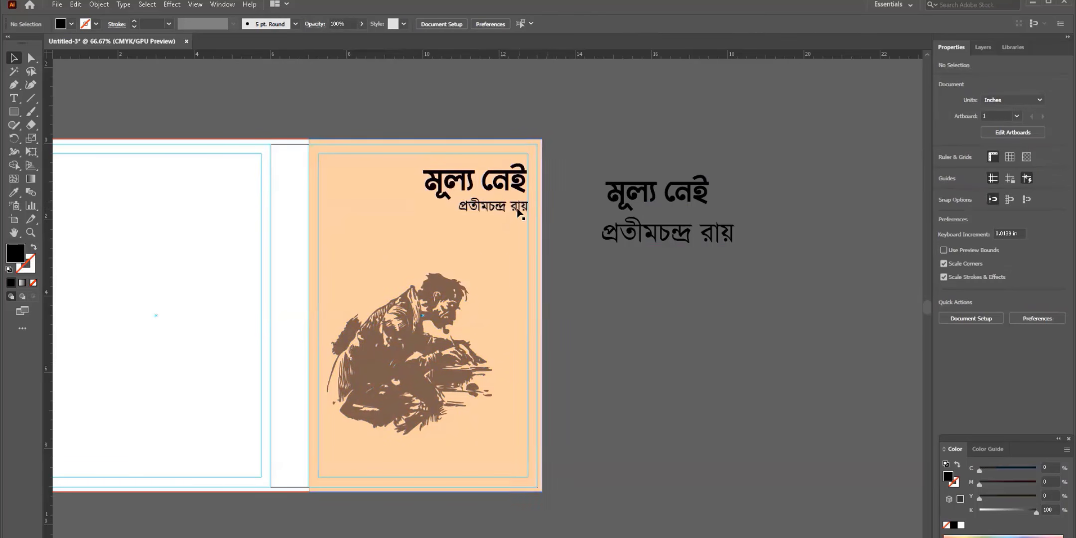
- Eyedrop the front cover's peach onto the back cover background
left_click_drag(550, 233, 625, 223)
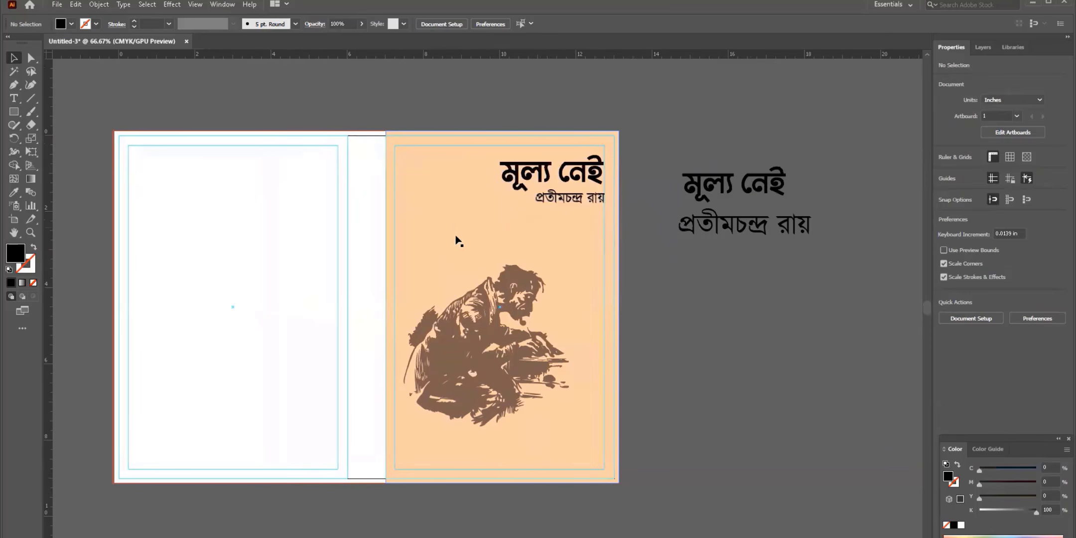
left_click(415, 176)
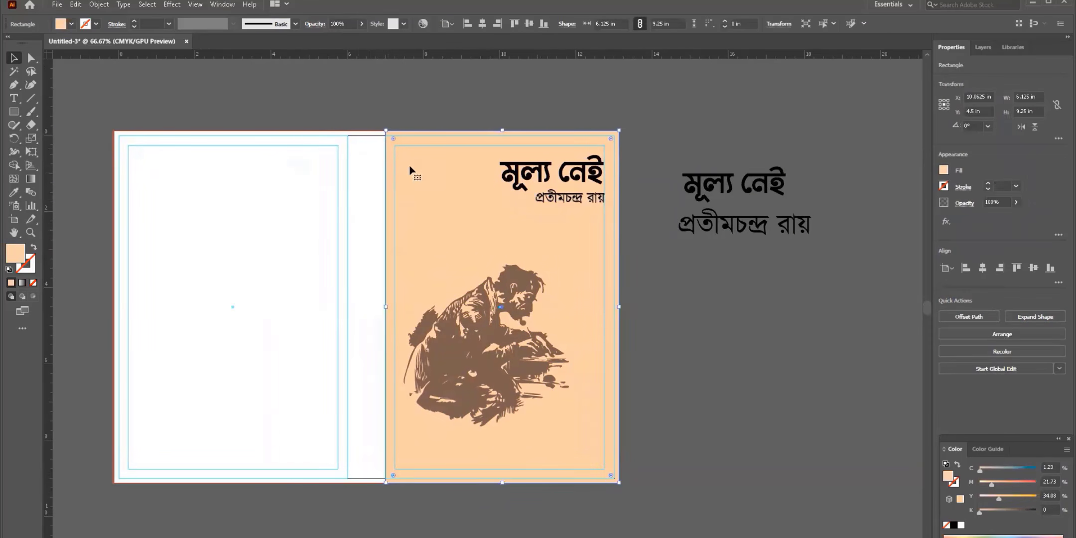
left_click_drag(443, 176, 173, 173)
key("Escape")
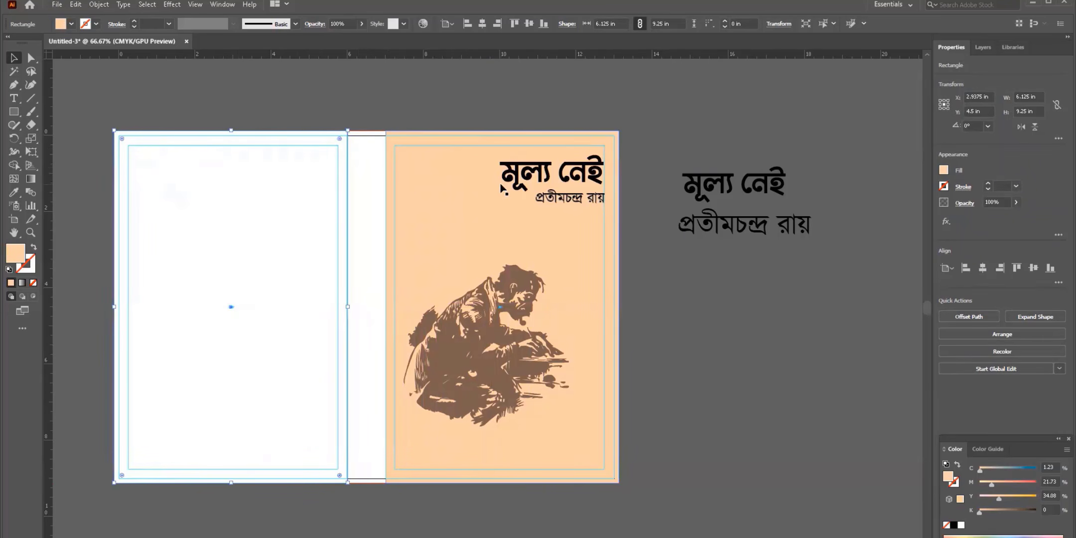
left_click(213, 222)
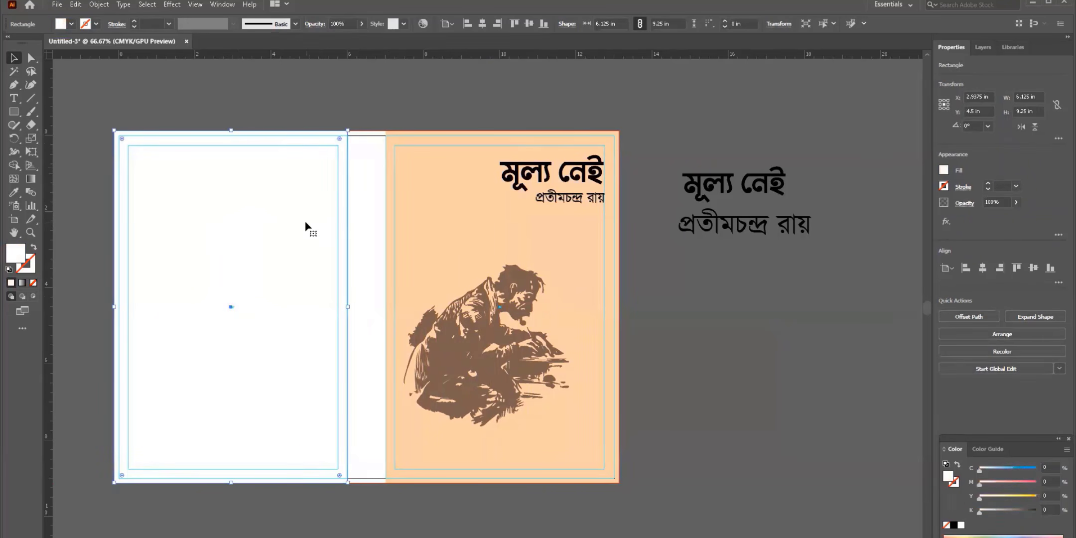
key("i")
left_click(435, 211)
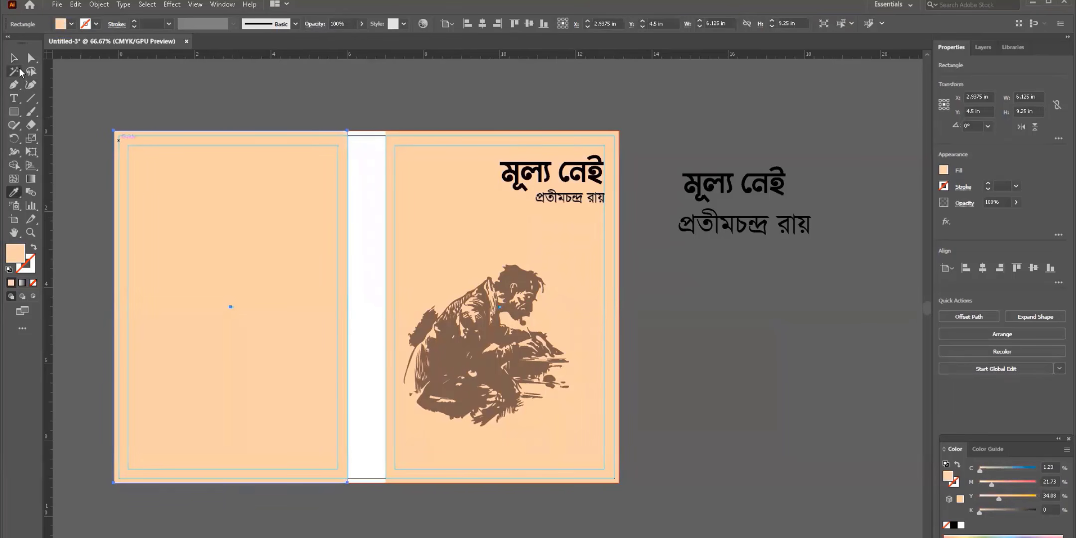
left_click(14, 59)
left_click(171, 89)
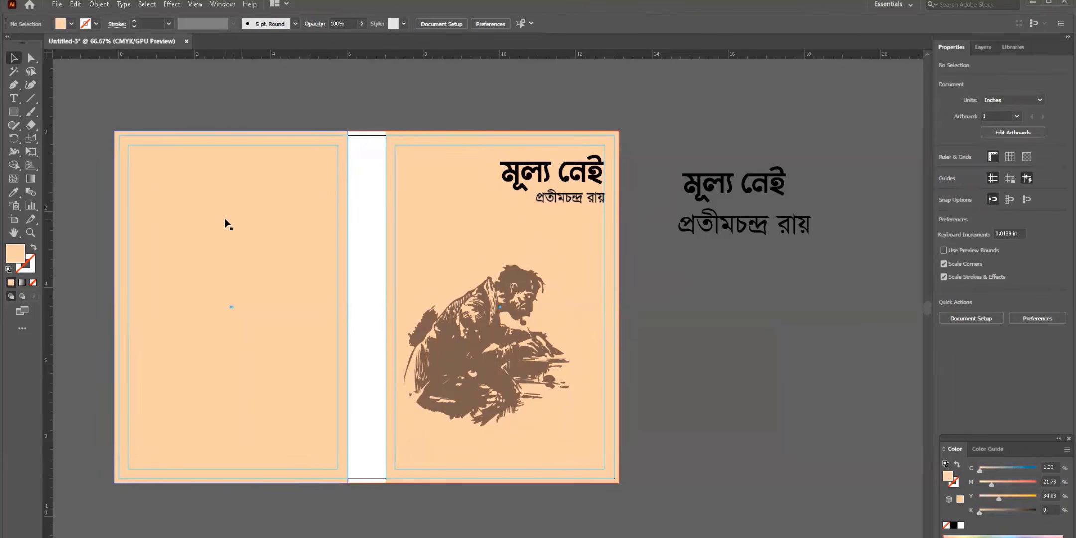
- Fill the spine rectangle with the illustration's dark brown using the Eyedropper
left_click(383, 204)
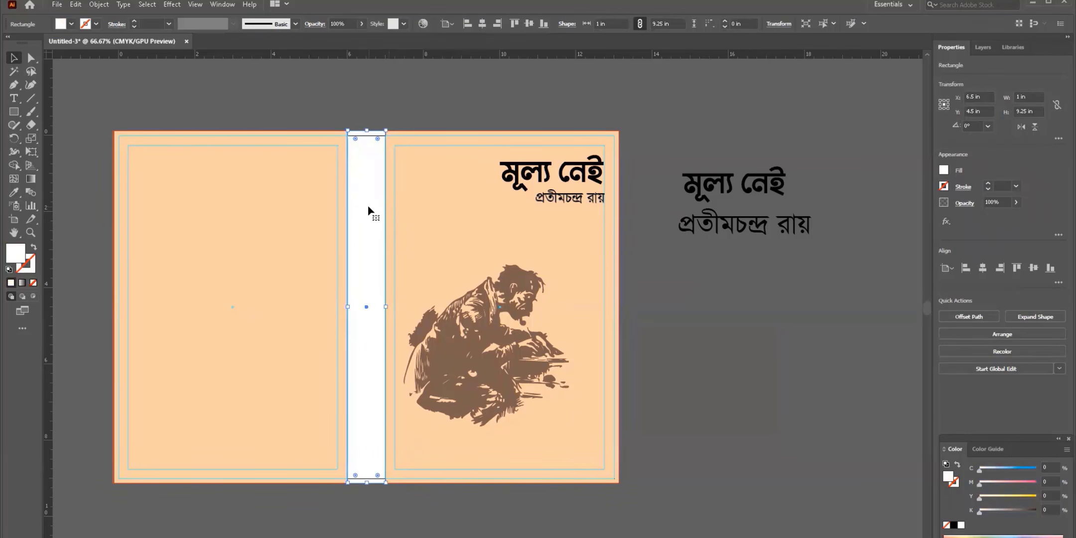
key("i")
left_click(515, 273)
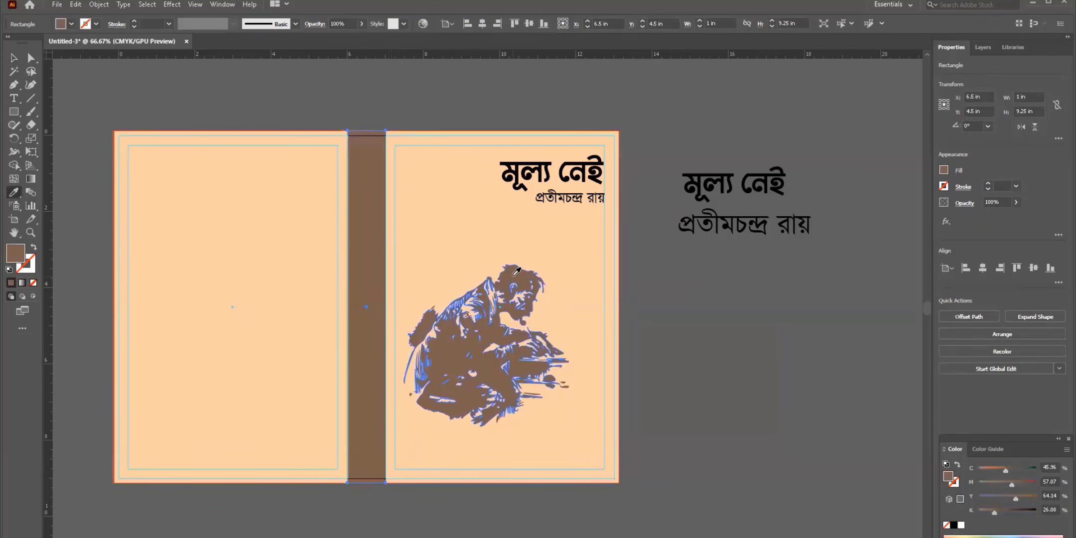
key("v")
key("ctrl+shift+a")
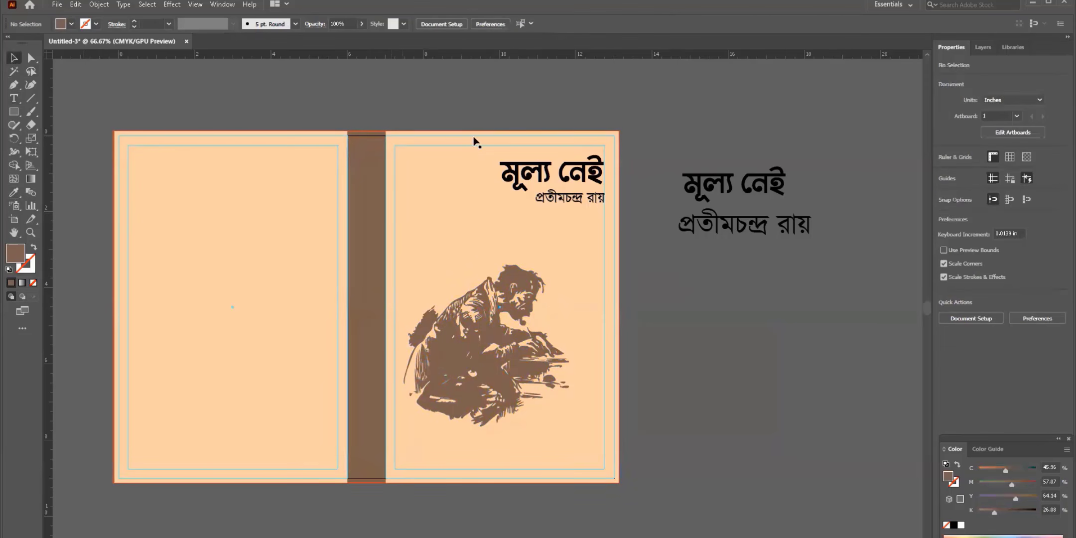
- Try a black fill on the spine rectangle, then revert it to the illustration's brown
left_click(358, 247)
key("i")
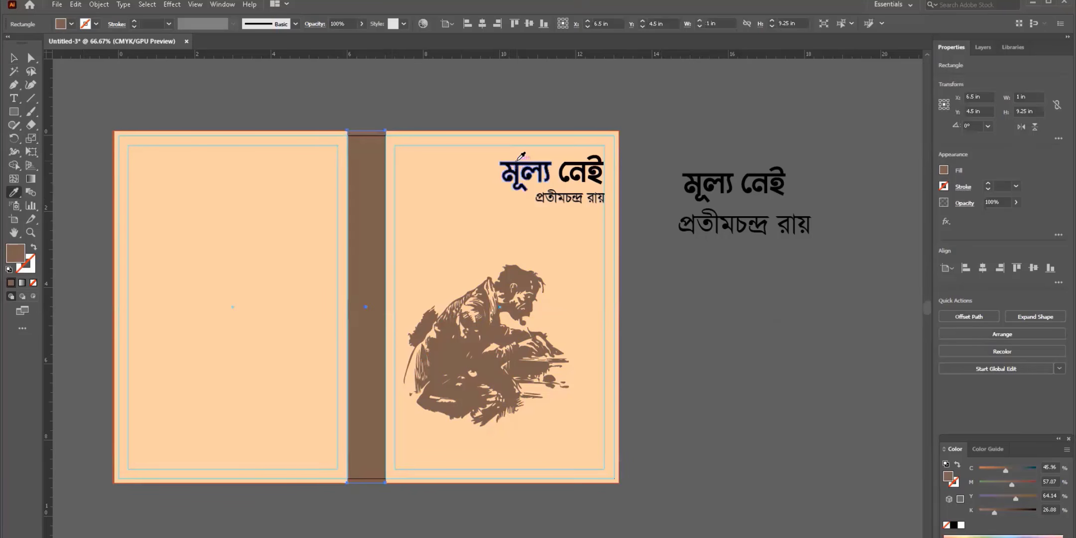
left_click(518, 159)
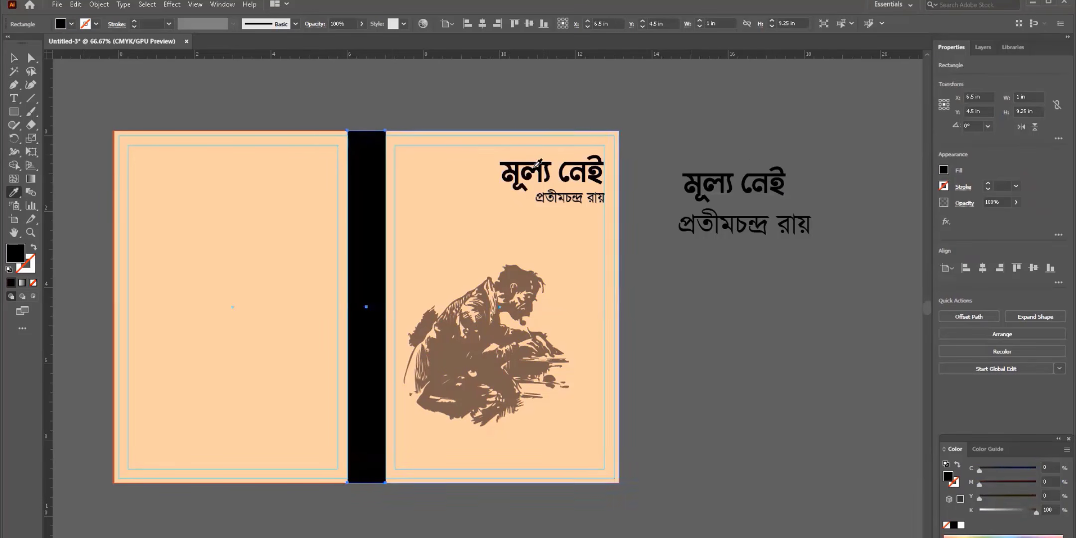
left_click(522, 274)
key("v")
key("ctrl+shift+a")
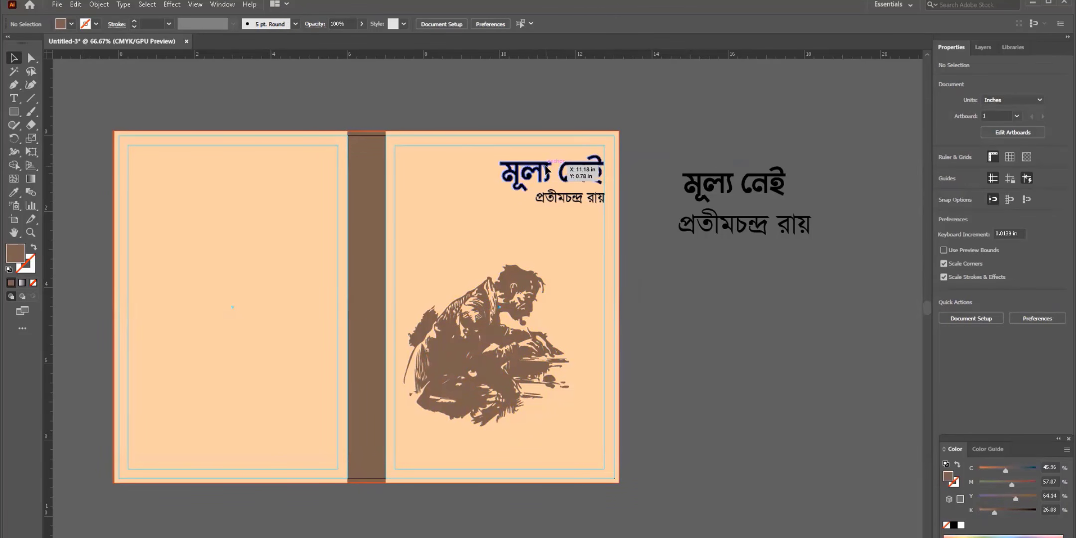
- Duplicate the front title and author name onto the spine, rotated to run vertically
left_click(546, 171)
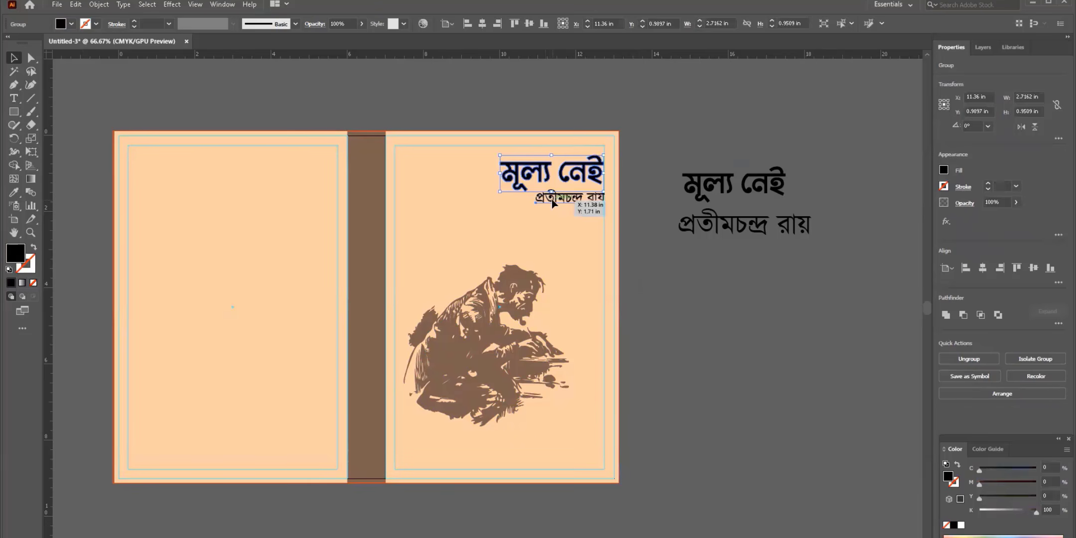
left_click(568, 197, "shift")
left_click_drag(546, 173, 378, 172)
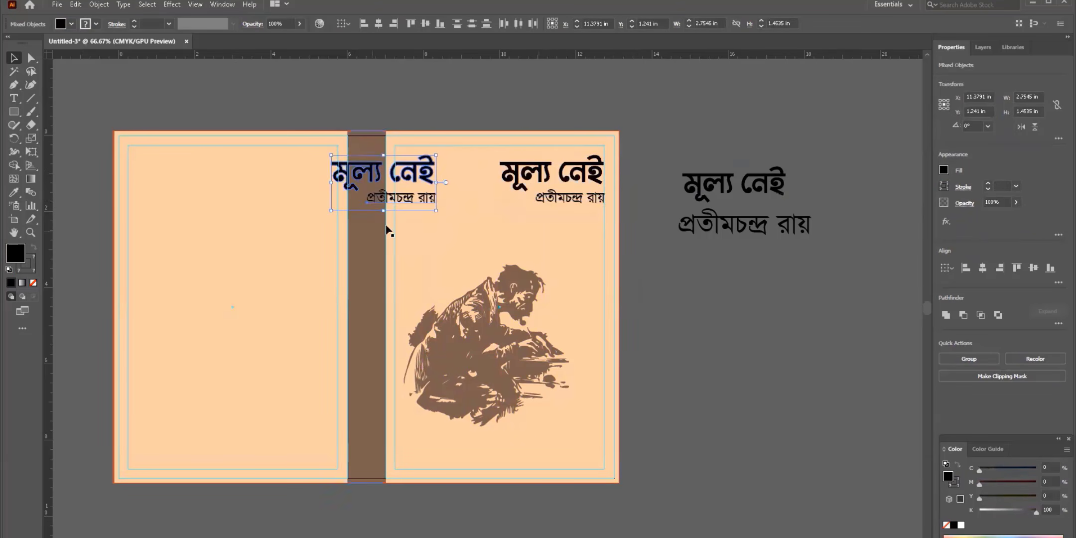
left_click_drag(442, 156, 419, 229)
left_click_drag(399, 160, 375, 254)
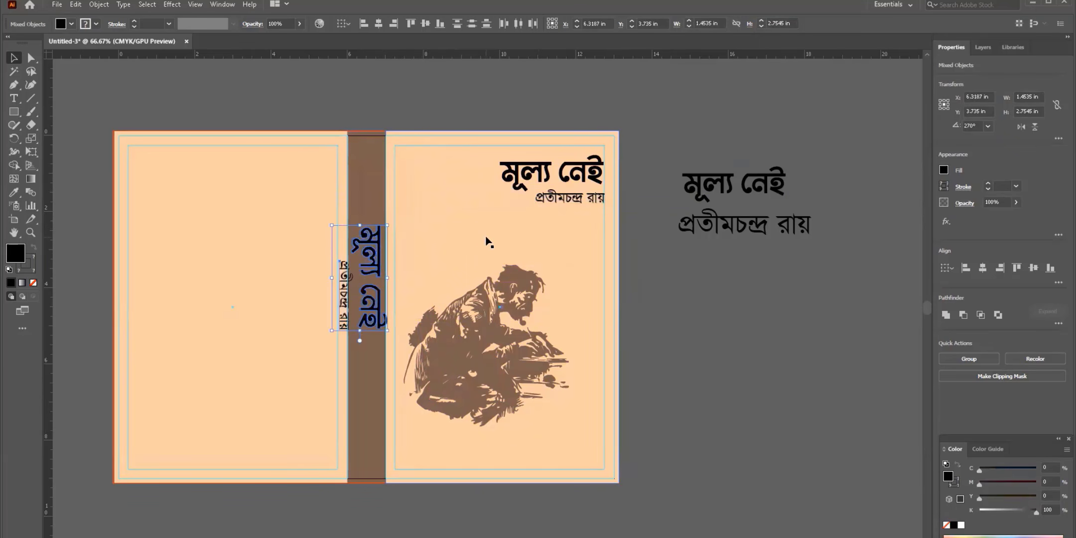
left_click(504, 113)
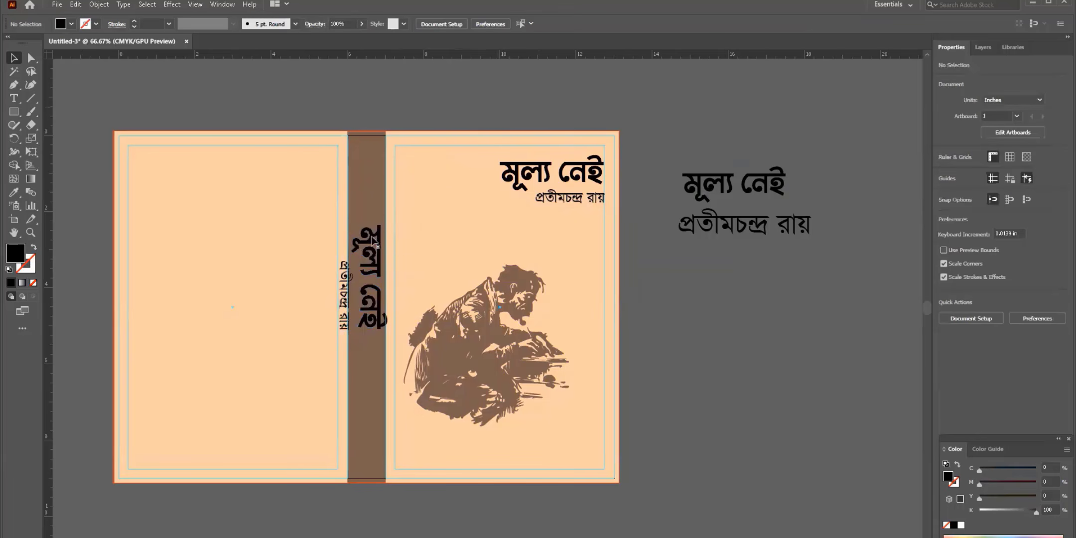
- Shrink the spine title মূল্য নেই, make it white, and centre it on the spine
left_click(371, 239)
left_click(529, 23)
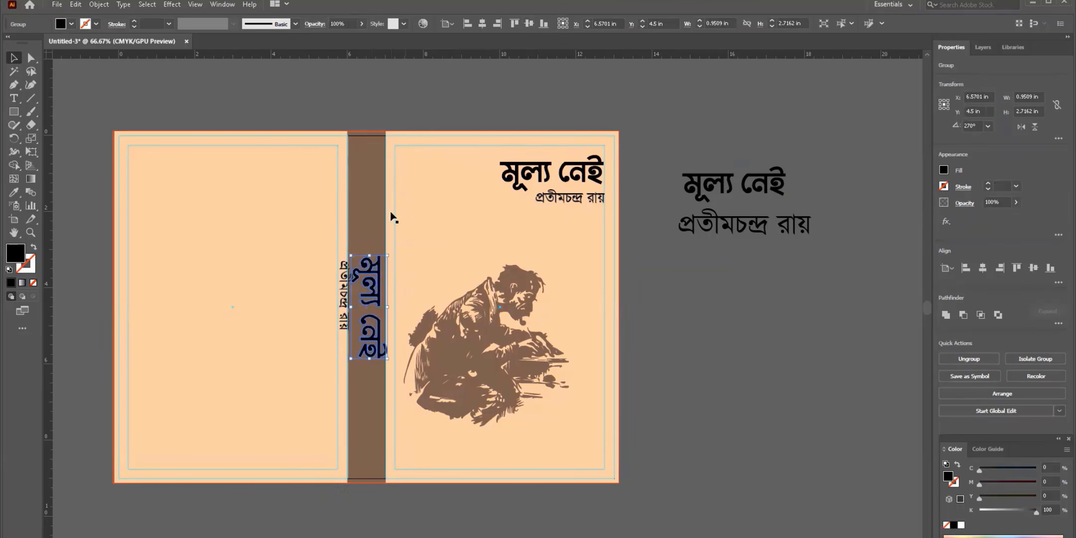
left_click_drag(369, 254, 369, 265)
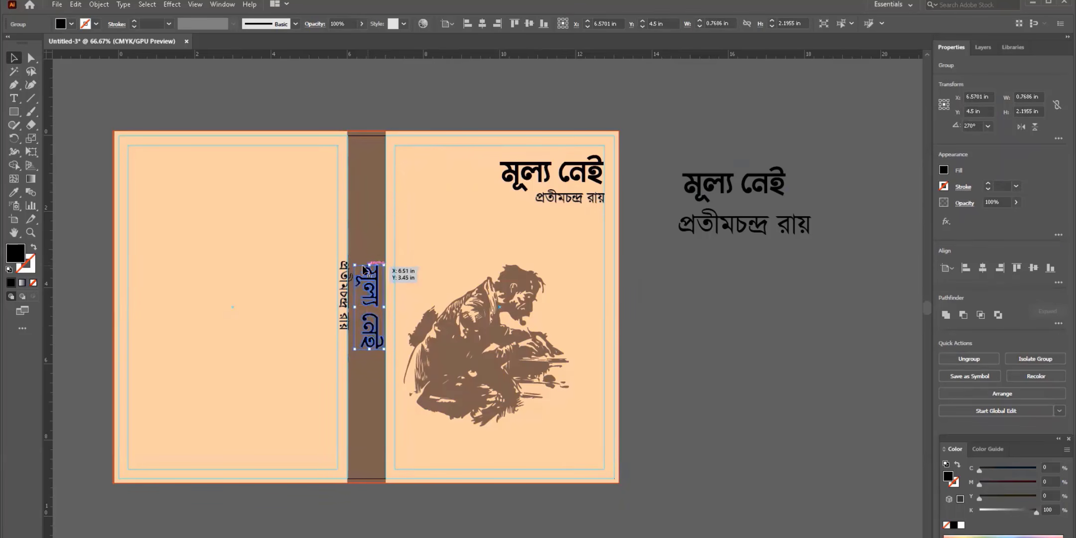
left_click(70, 24)
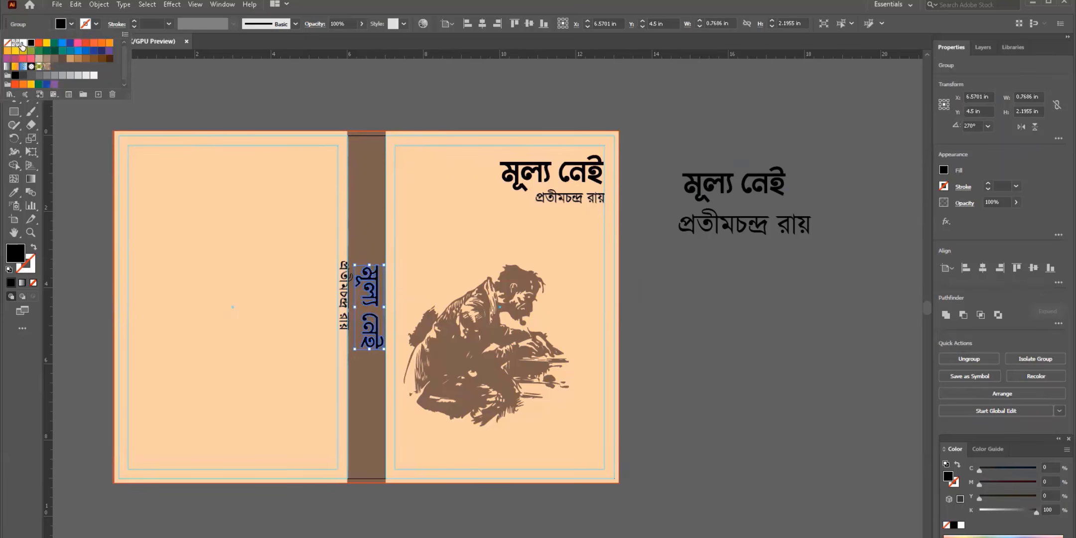
left_click(20, 44)
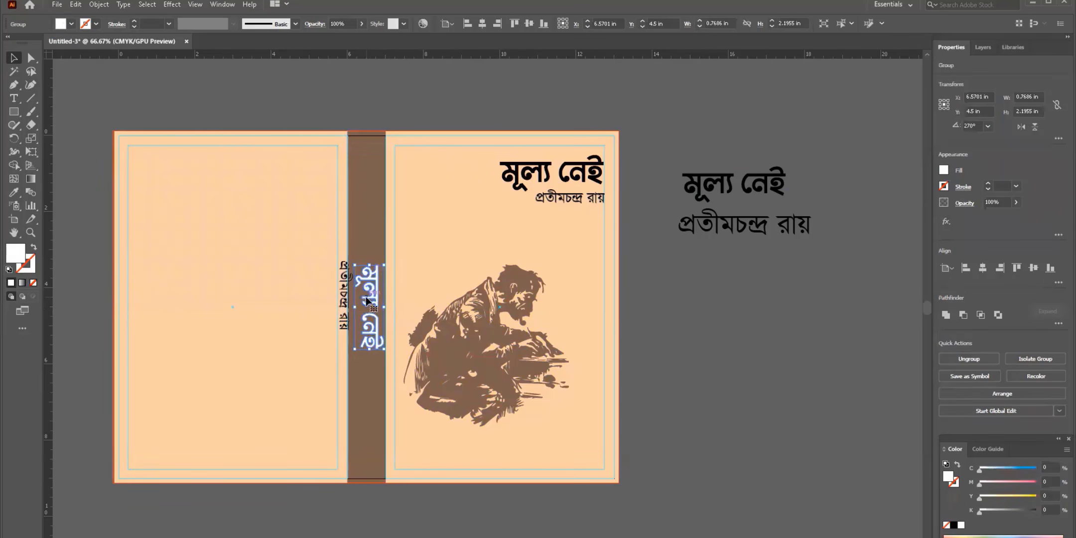
left_click(366, 197, "shift")
left_click(366, 196)
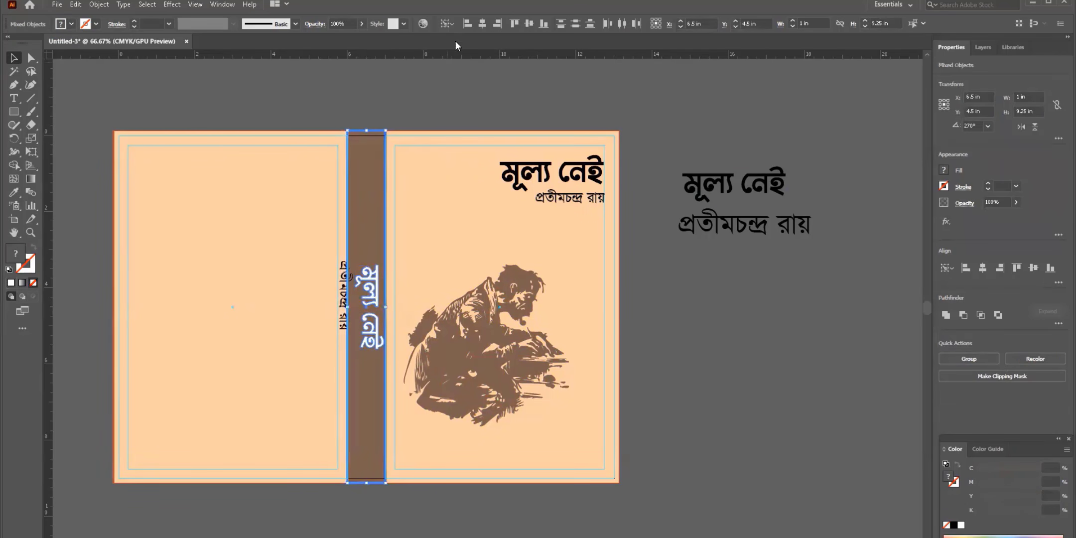
left_click(484, 22)
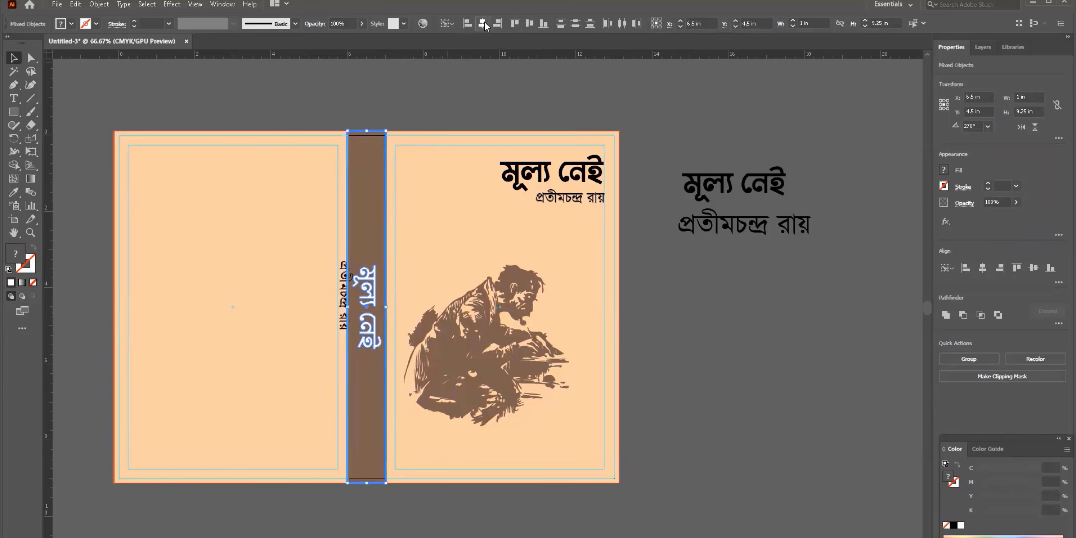
left_click(449, 98)
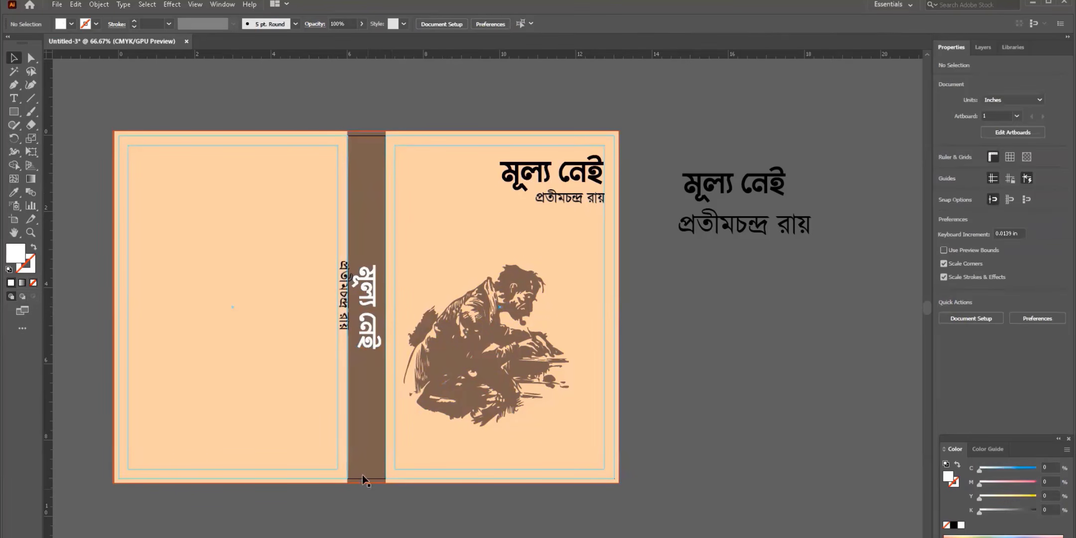
- Give the spine author name a white fill and white stroke and move it lower
left_click(343, 291)
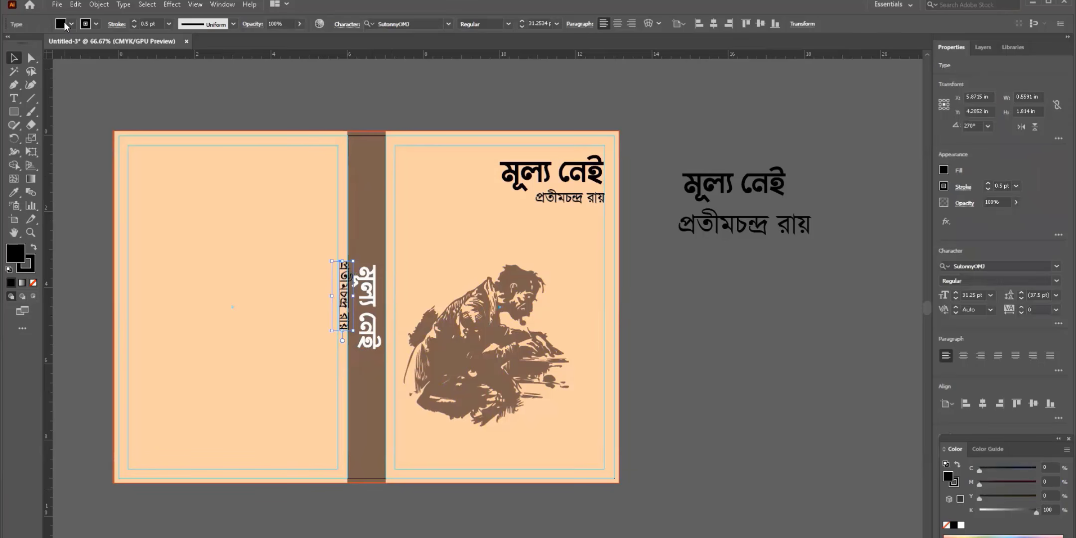
left_click(65, 25)
left_click(24, 43)
left_click(97, 24)
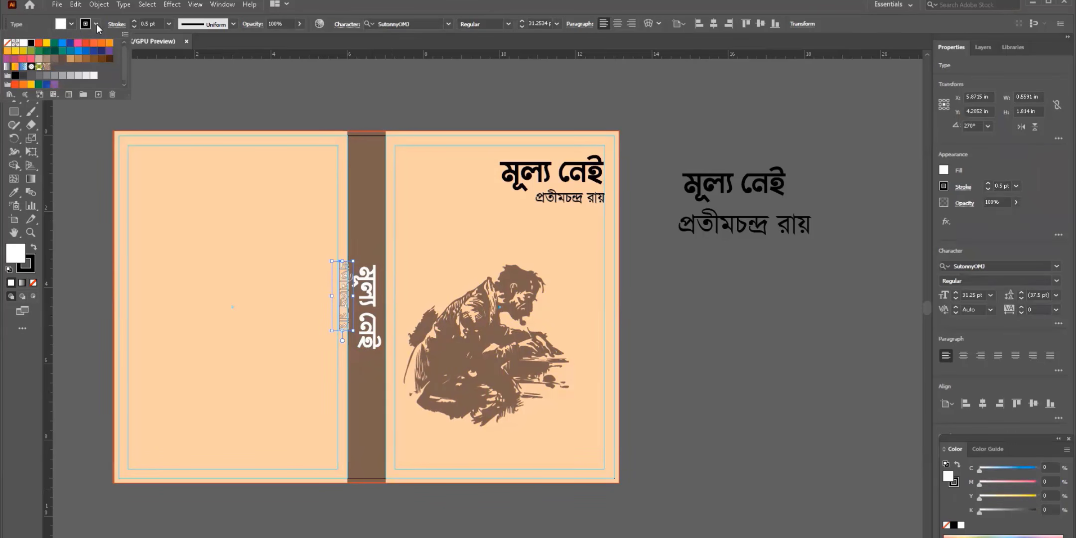
left_click(22, 43)
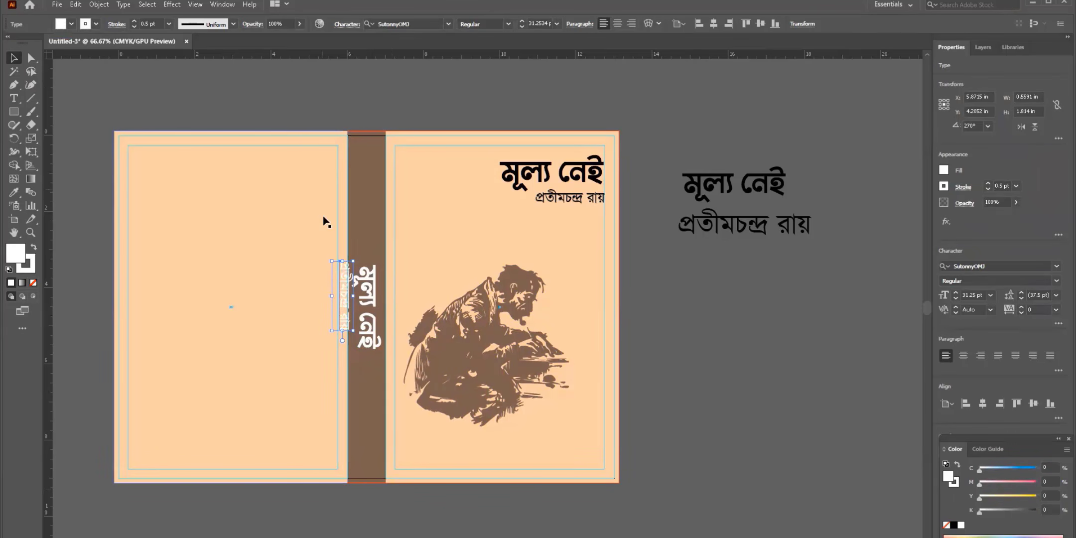
left_click_drag(348, 292, 358, 374)
- Convert the spine author name to outlines and scale it down below the title
key("ctrl+equal")
key("ctrl+equal")
key("ctrl+equal")
key("ctrl+equal")
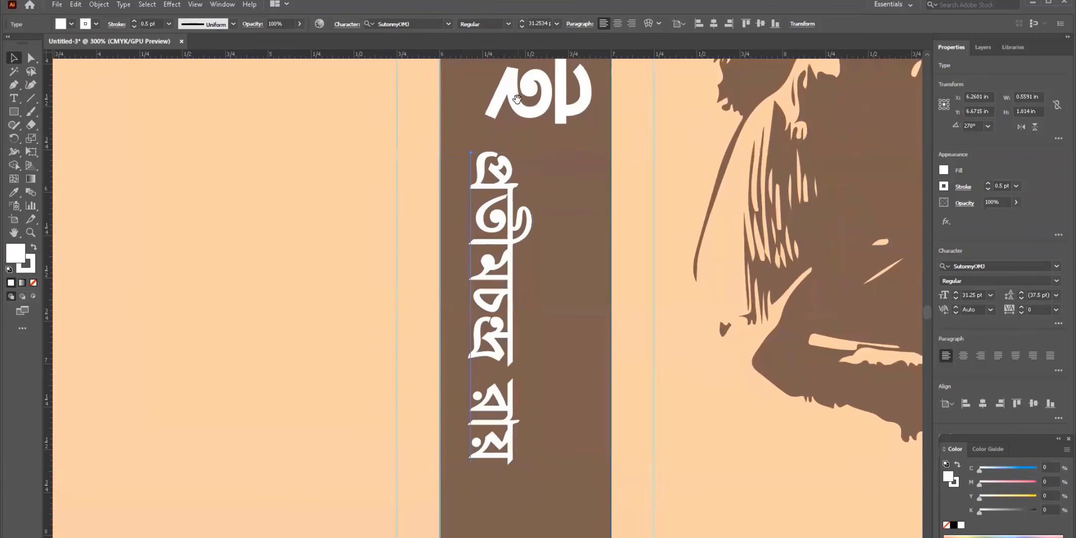
scroll(389, 386, "right", 3)
scroll(349, 249, "up", 3)
scroll(322, 252, "up", 3)
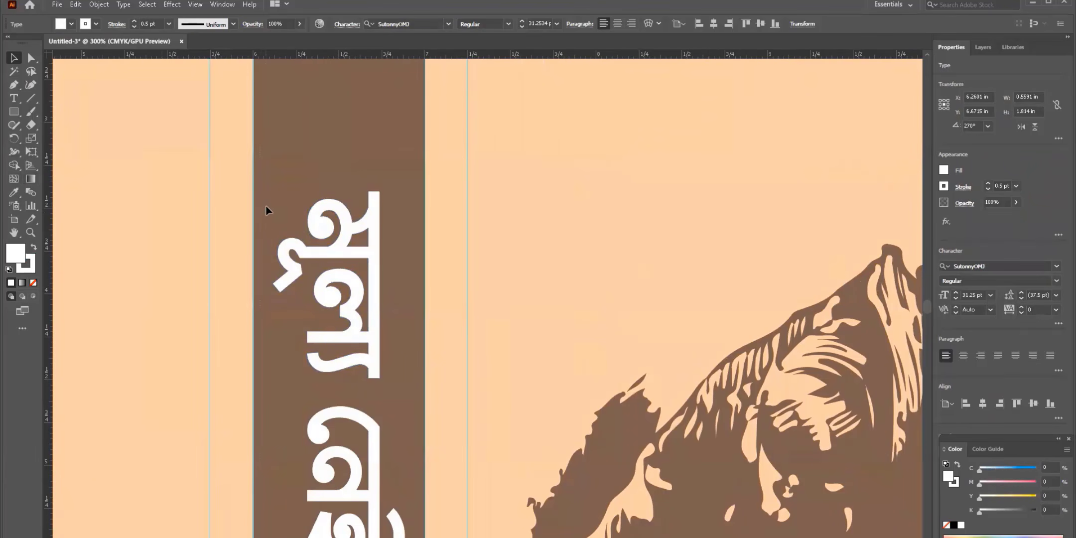
left_click(272, 210)
scroll(317, 304, "down", 6)
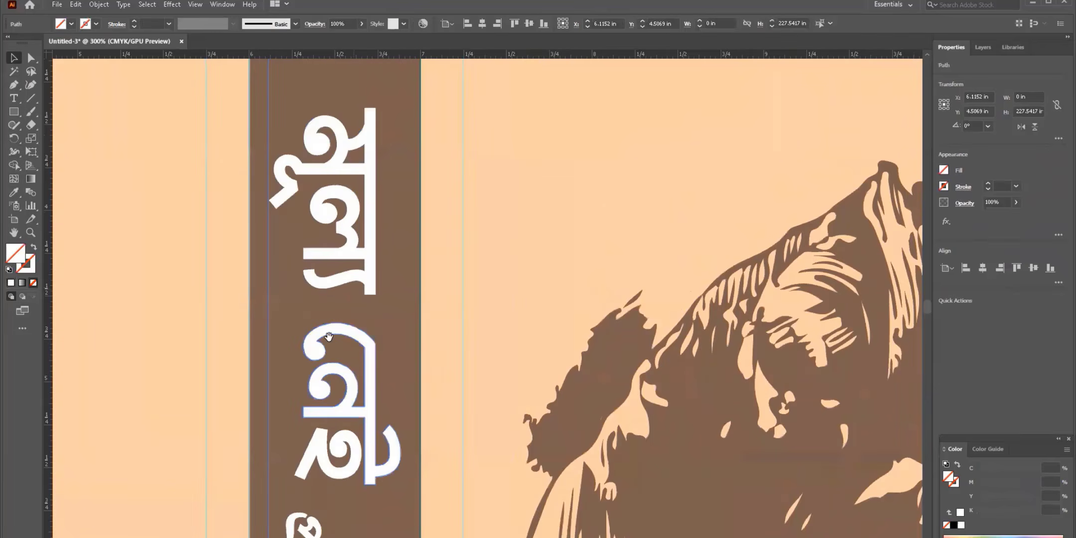
left_click_drag(317, 305, 308, 311)
right_click(308, 312)
left_click(344, 405)
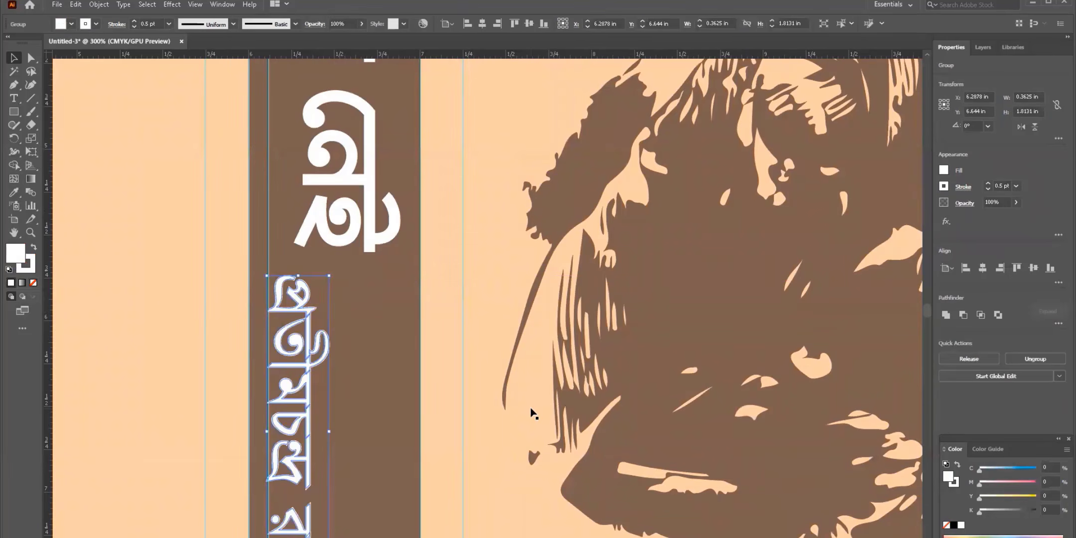
scroll(314, 418, "down", 3)
left_click_drag(329, 452, 308, 393)
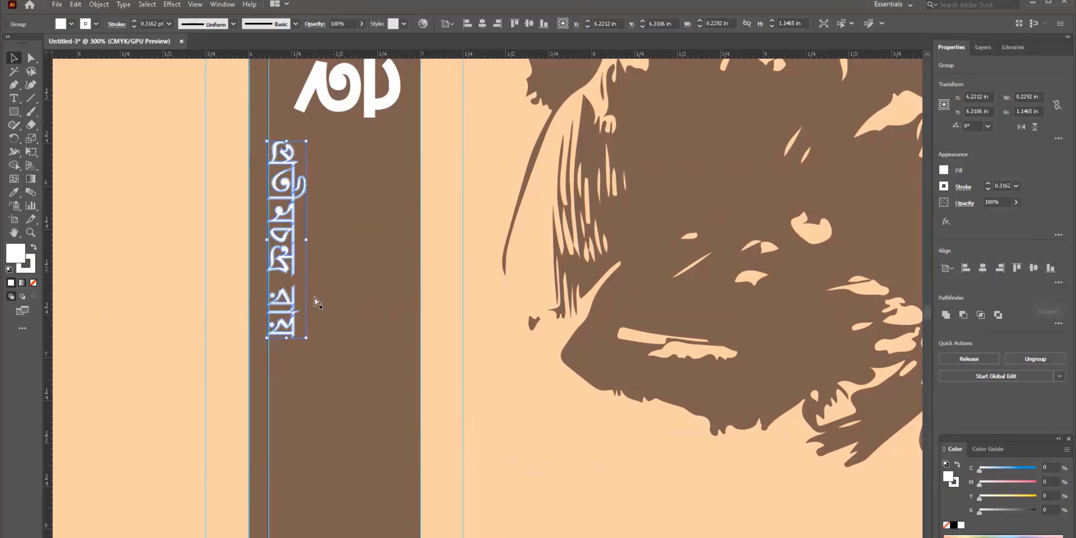
- Zoom out over the spread and inspect the front-cover and spine author names
key("ctrl+minus")
key("ctrl+minus")
key("ctrl+minus")
key("ctrl+minus")
left_click(543, 479)
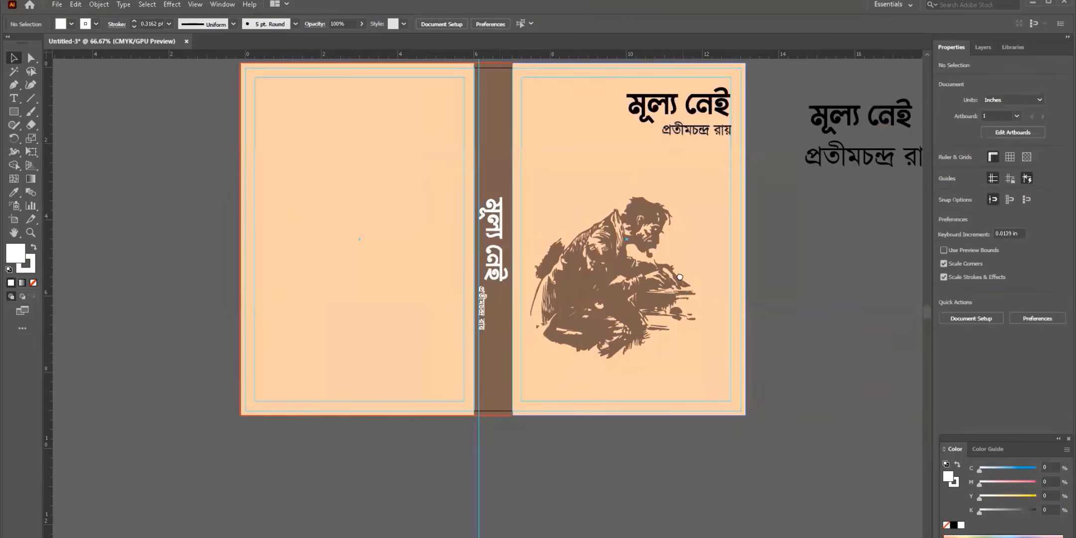
left_click_drag(685, 128, 584, 202)
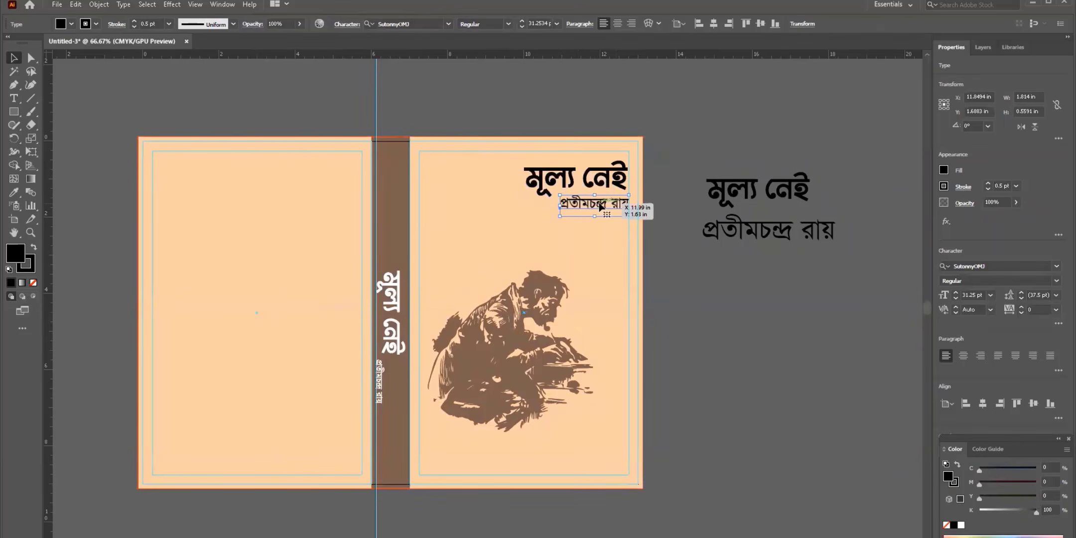
right_click(597, 201)
left_click(623, 301)
left_click(747, 319)
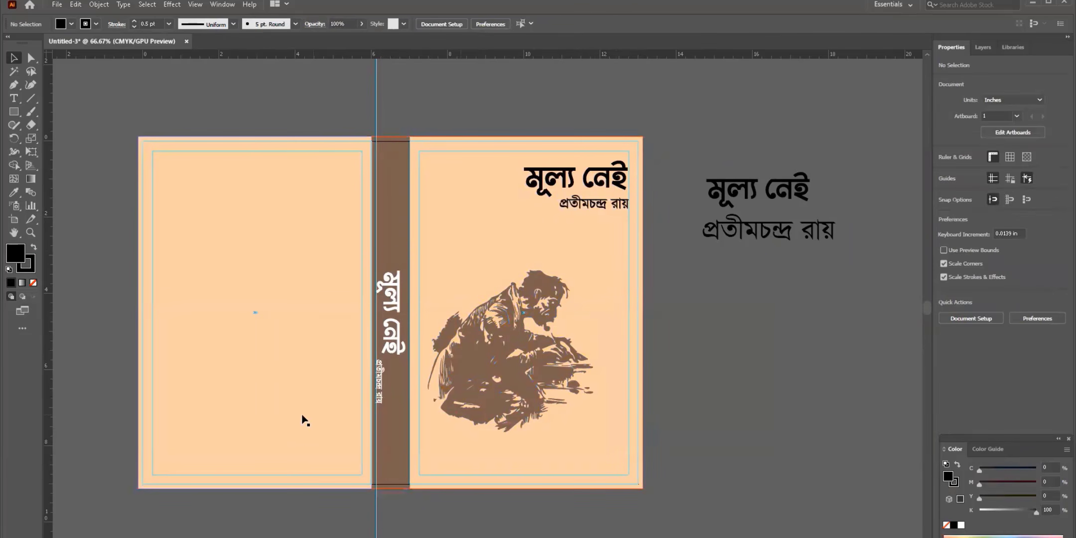
left_click(381, 387)
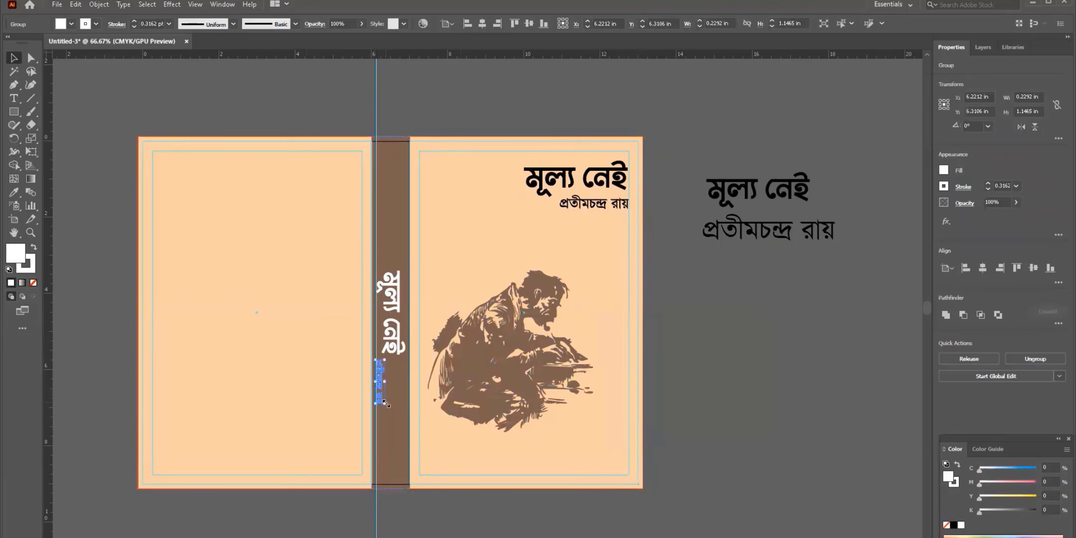
left_click(720, 450)
scroll(507, 444, "left", 3)
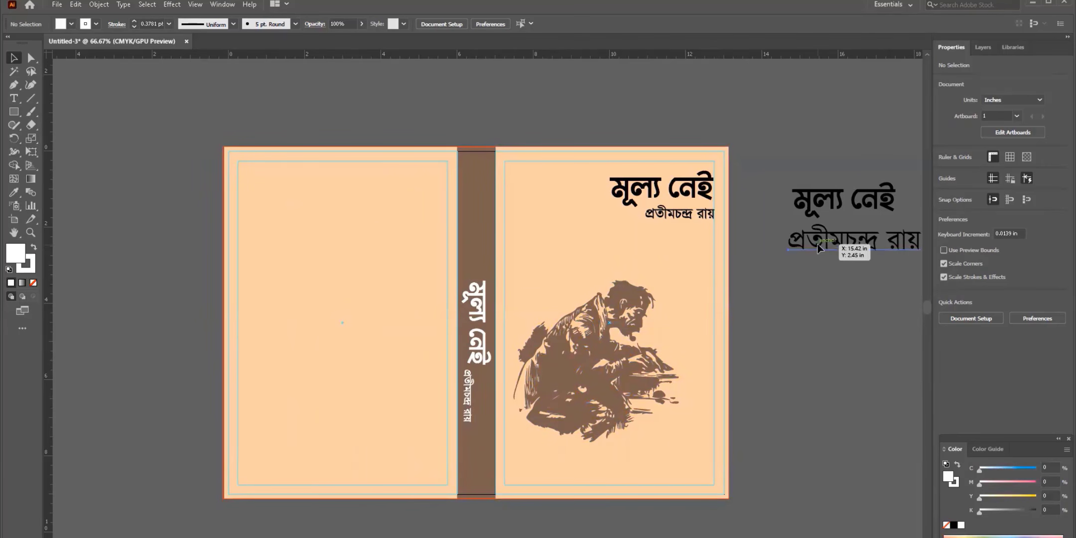
left_click_drag(817, 246, 297, 221)
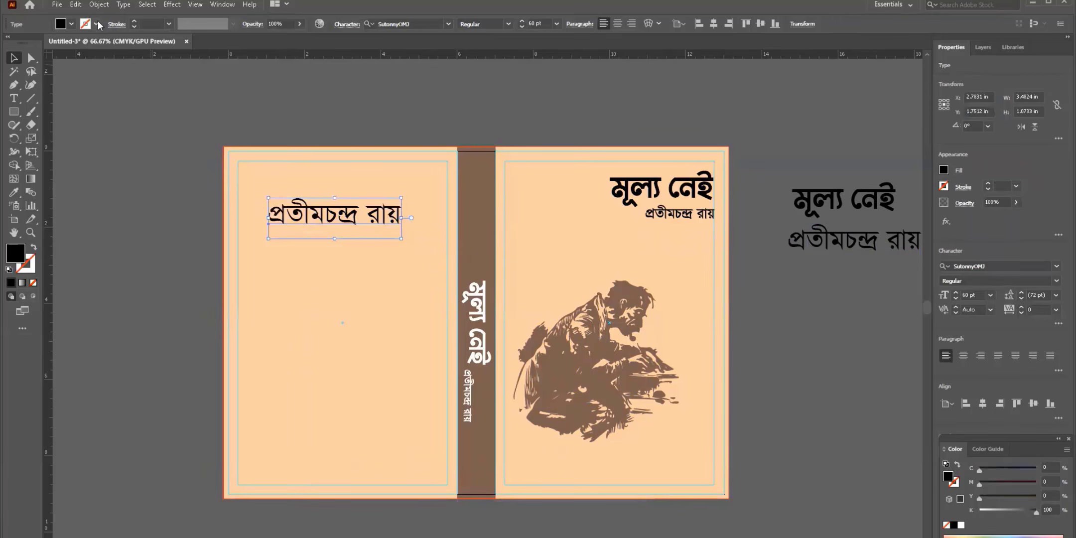
left_click(97, 23)
left_click(31, 45)
left_click(96, 24)
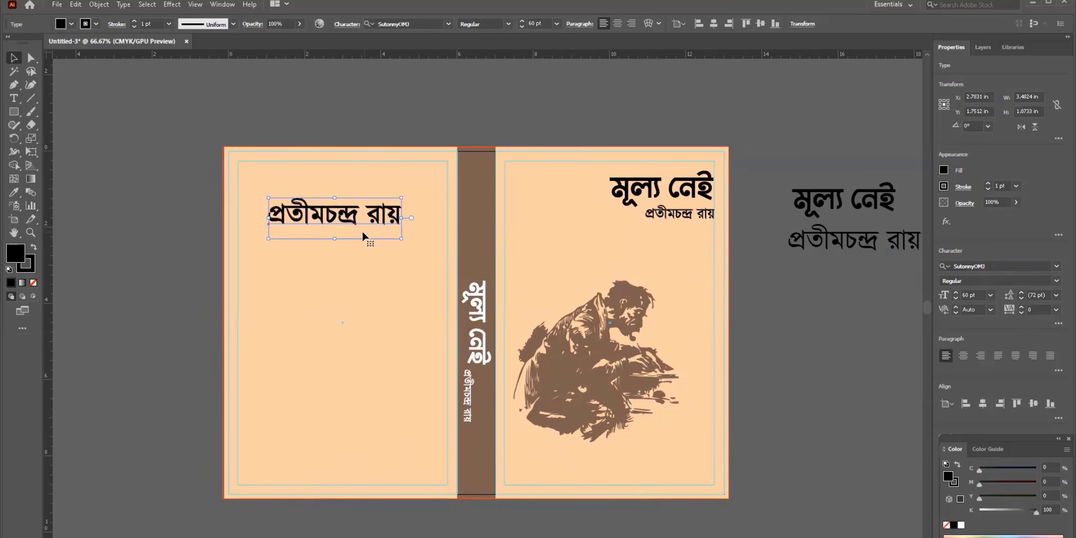
left_click_drag(355, 222, 341, 201)
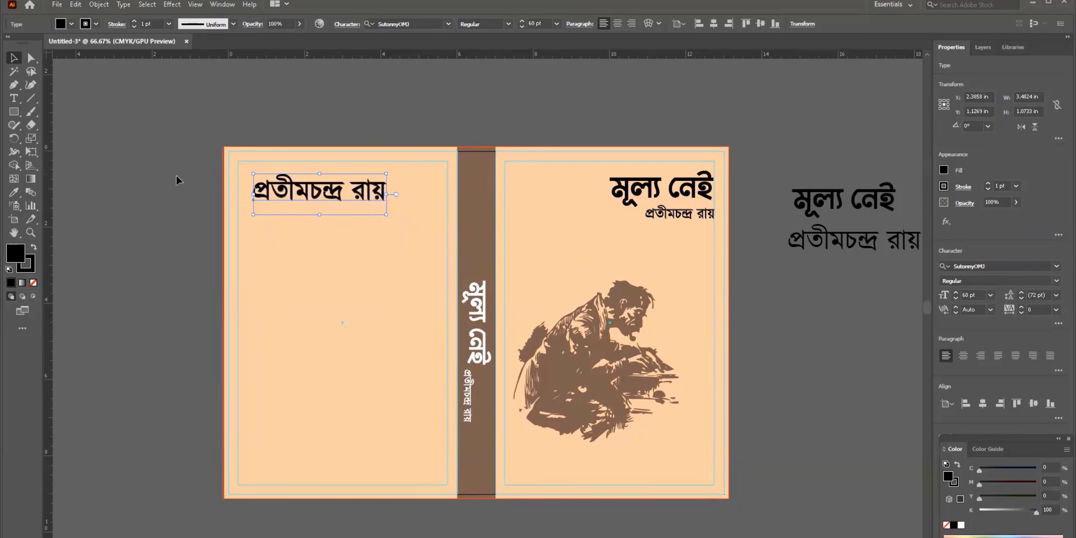
- Align the back-cover author name to a new vertical guide and shrink it to about 33.19 pt
left_click_drag(177, 175, 300, 191)
left_click(262, 132)
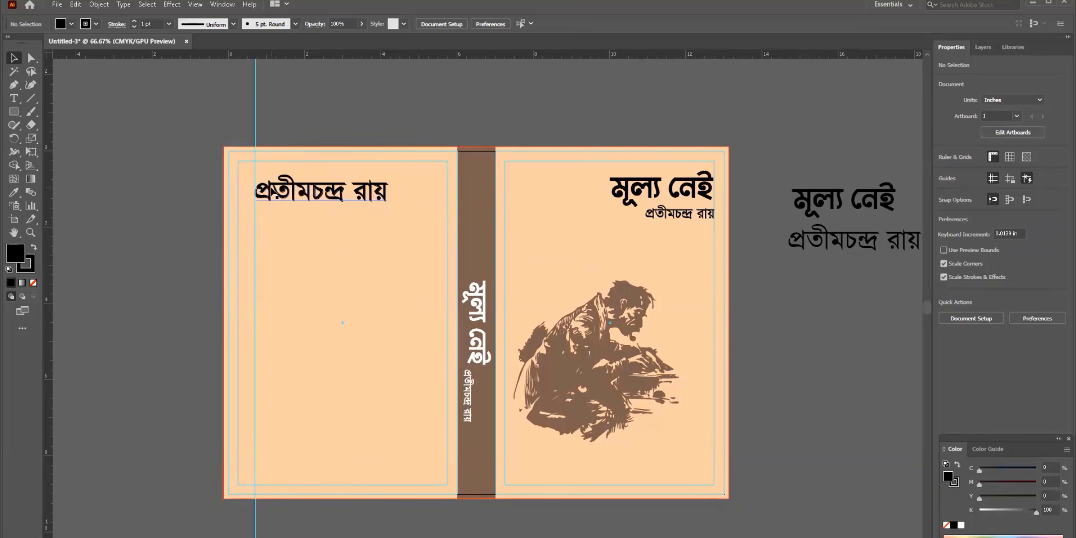
left_click(321, 202)
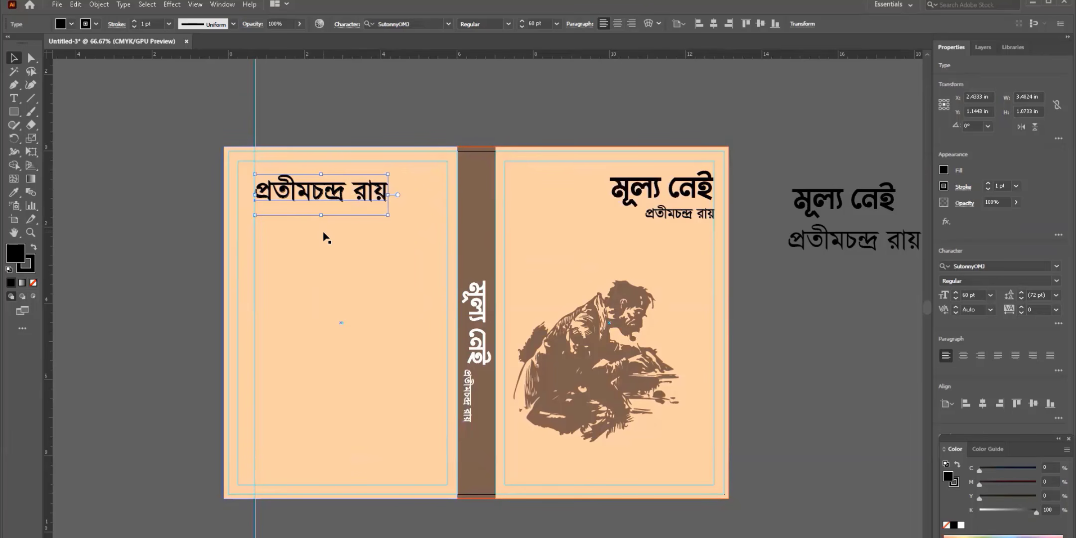
right_click(293, 188)
left_click(384, 205)
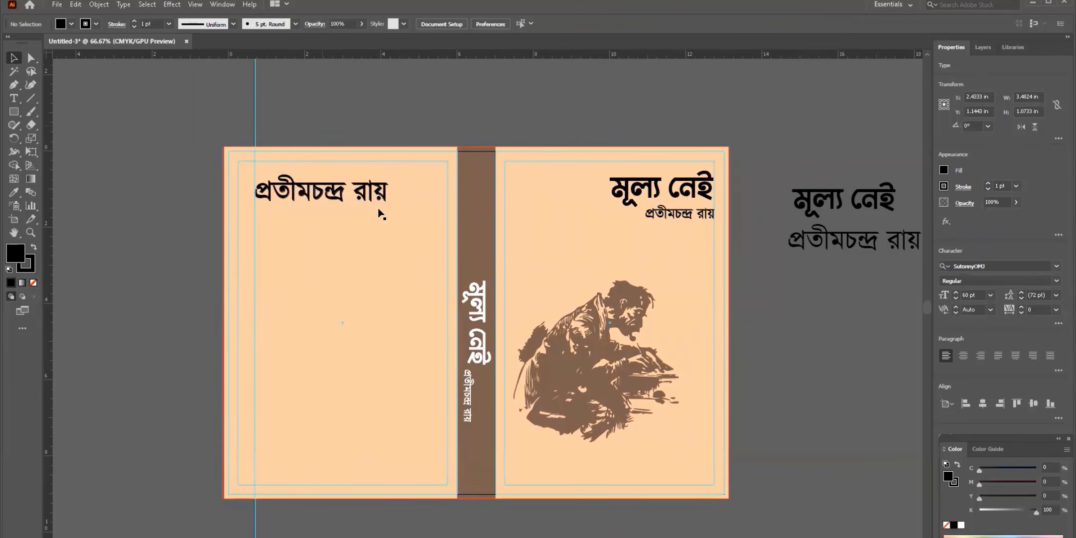
left_click(380, 202)
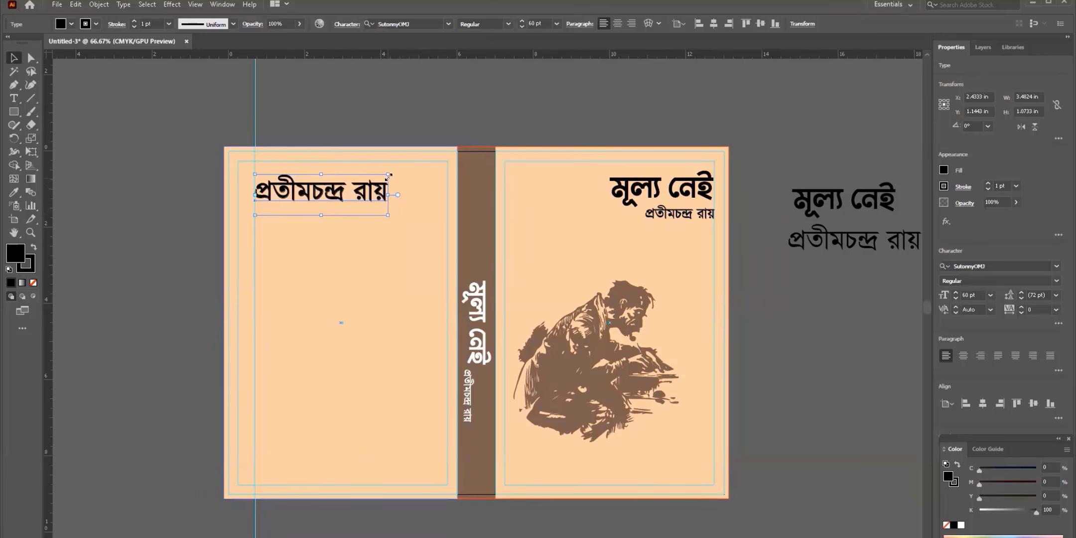
left_click_drag(388, 215, 289, 187)
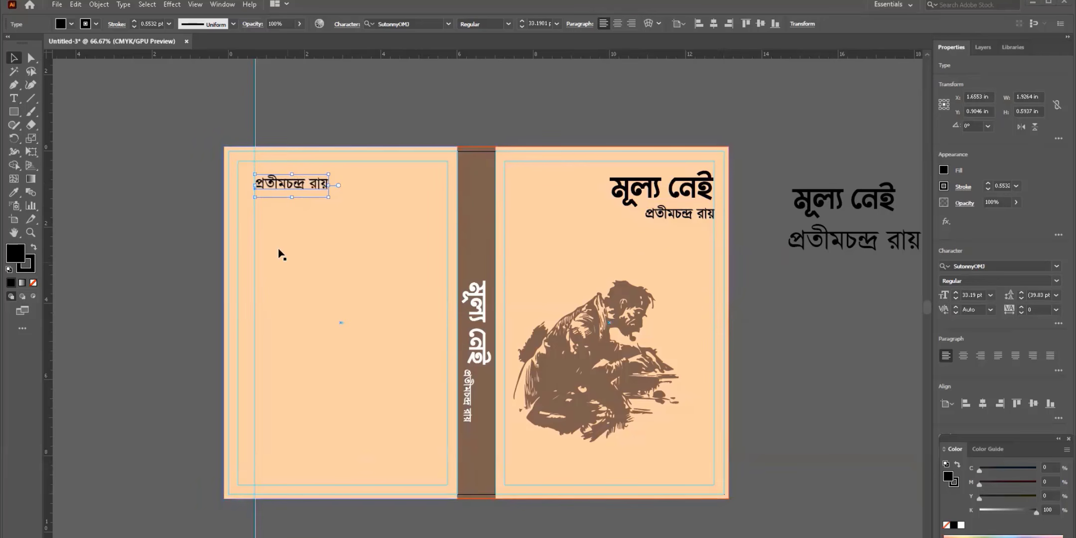
double_click(277, 184)
key("ctrl+a")
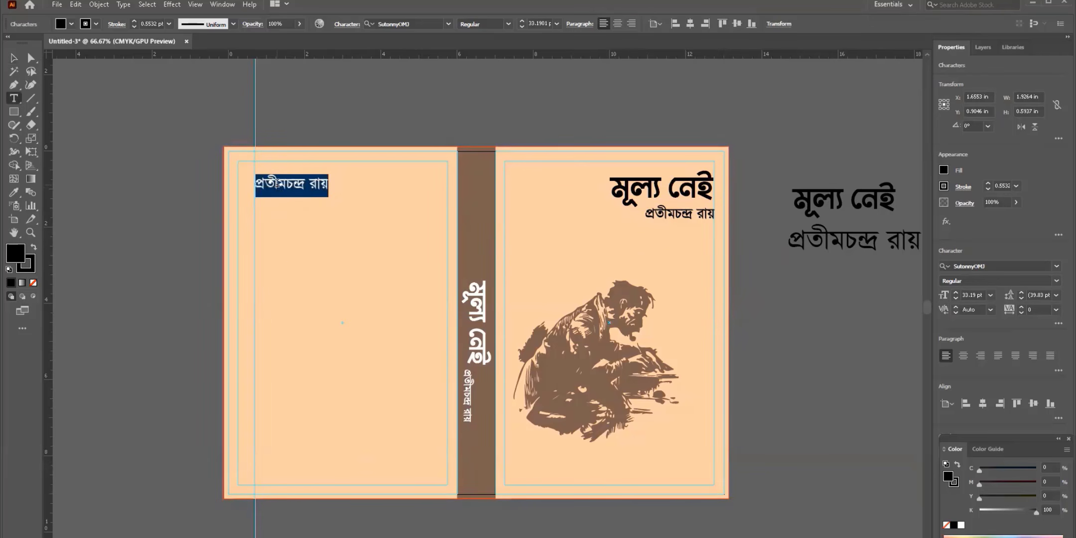
left_click(319, 180)
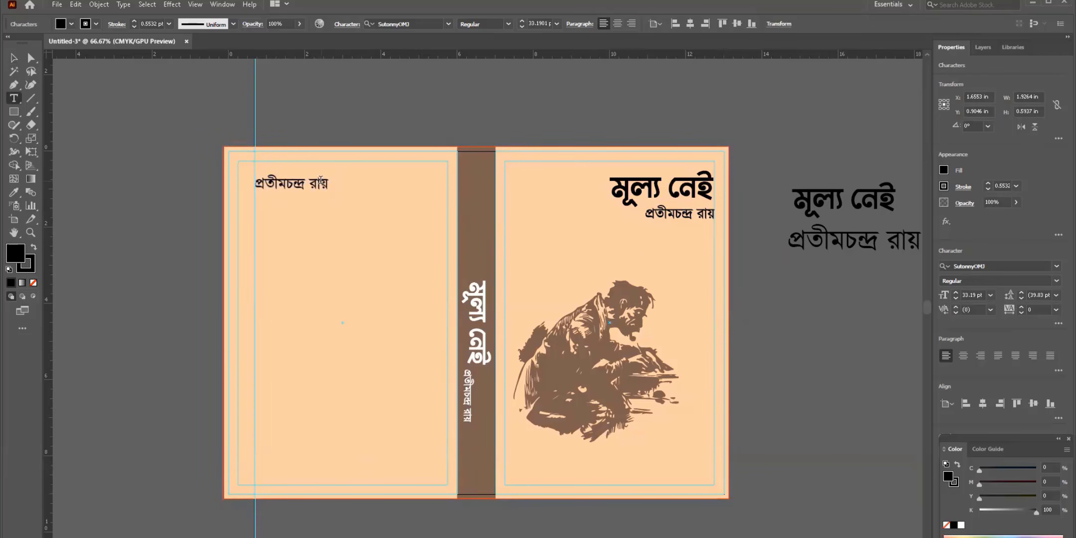
left_click_drag(321, 180, 350, 191)
type("য়ের লেখা")
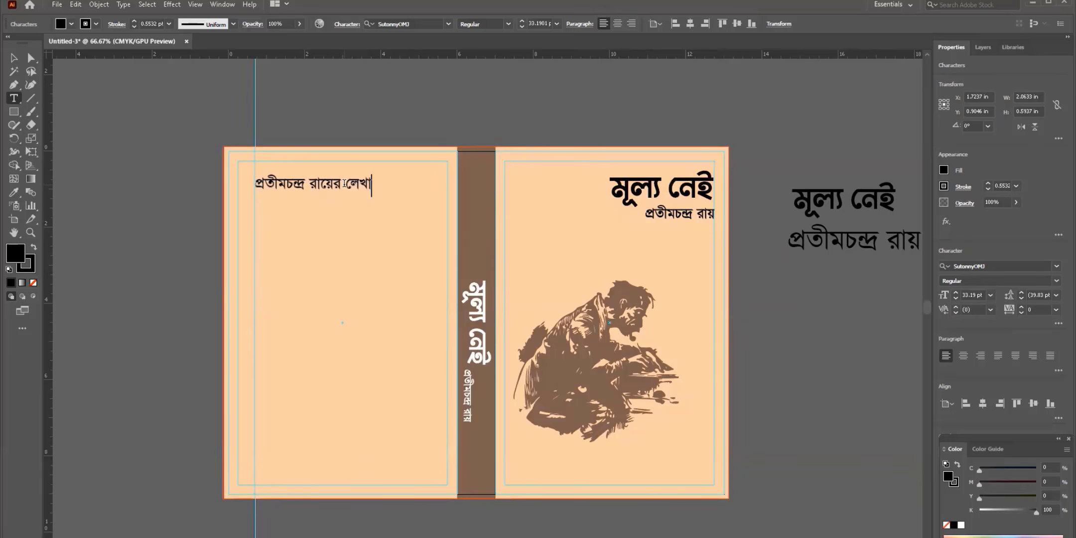
key("Escape")
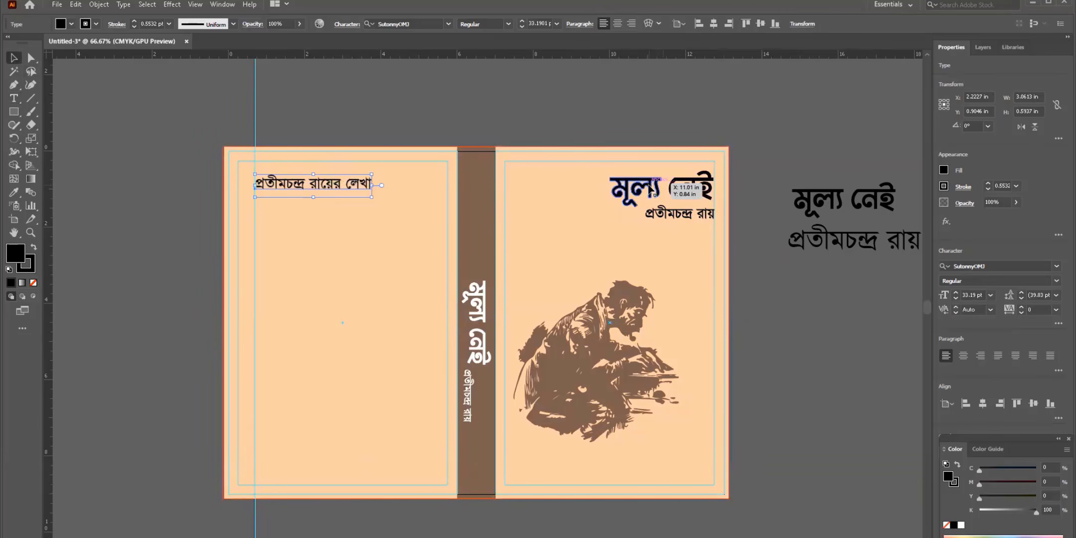
- Place a smaller copy of the title মূল্য নেই below the credit line
left_click_drag(650, 189, 294, 209)
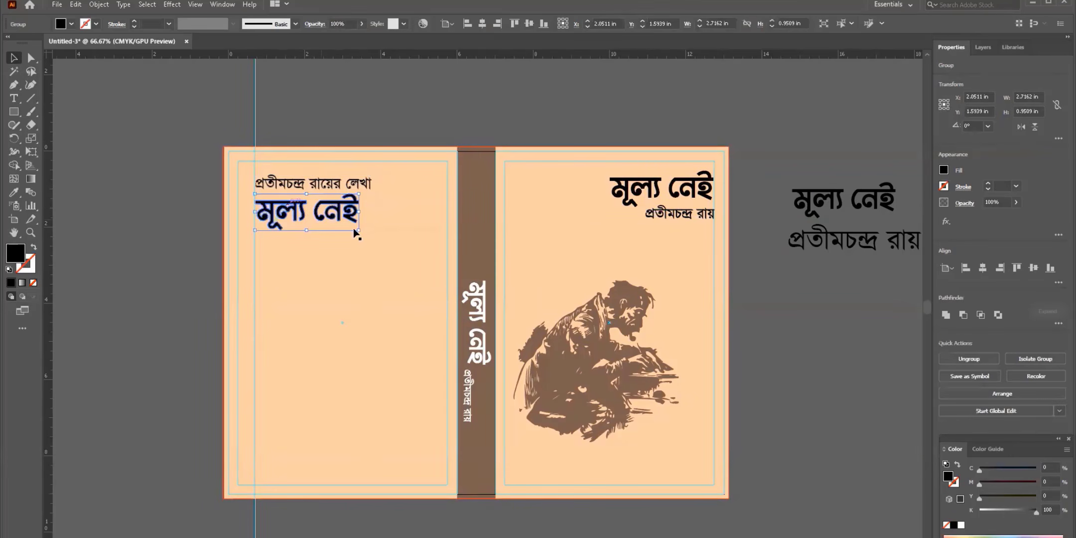
left_click_drag(355, 231, 339, 222)
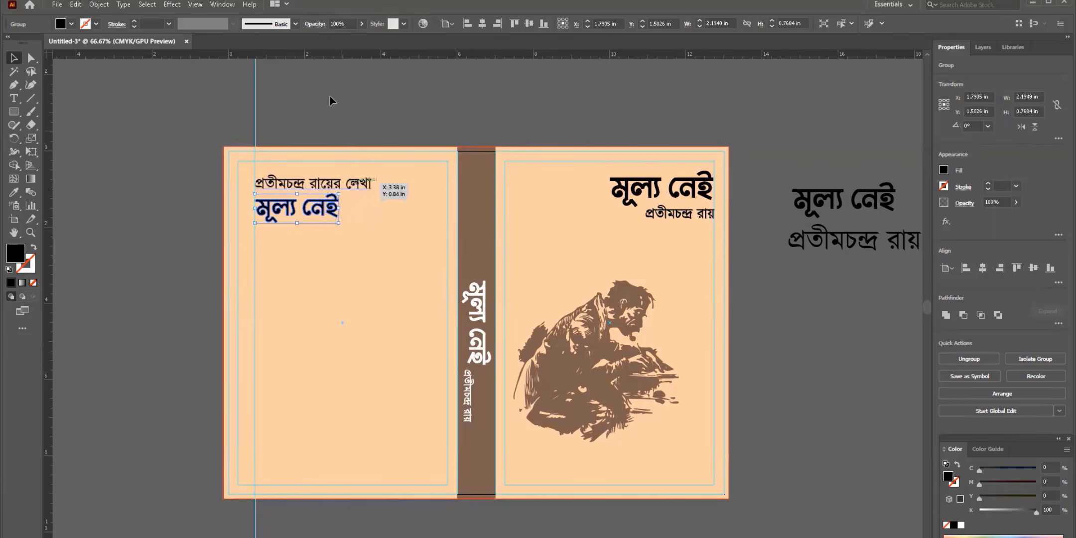
left_click(379, 191)
mouse_move(263, 187)
left_mouse_down()
mouse_move(315, 205)
mouse_move(263, 187)
left_mouse_up()
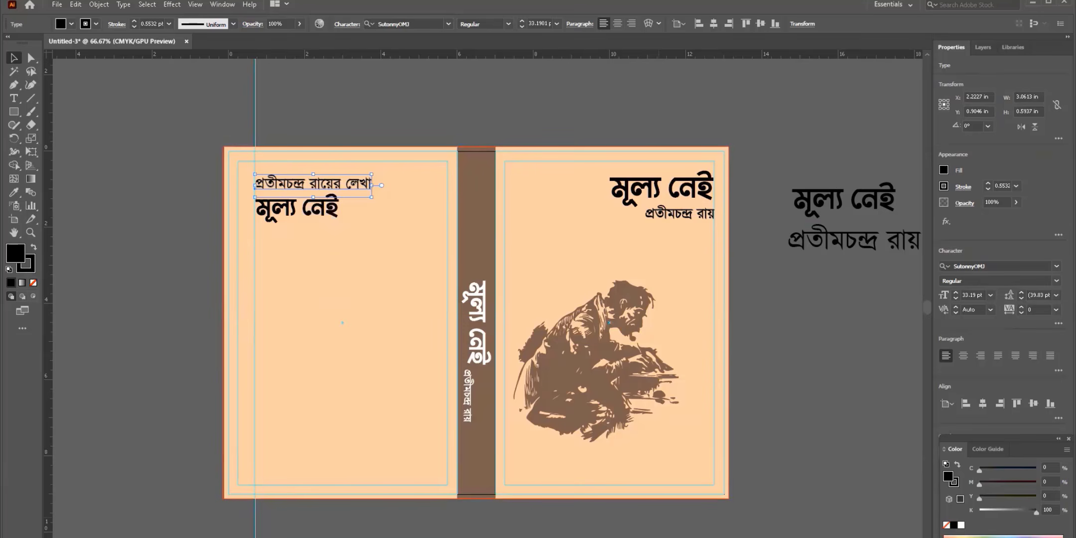
key("alt+Tab")
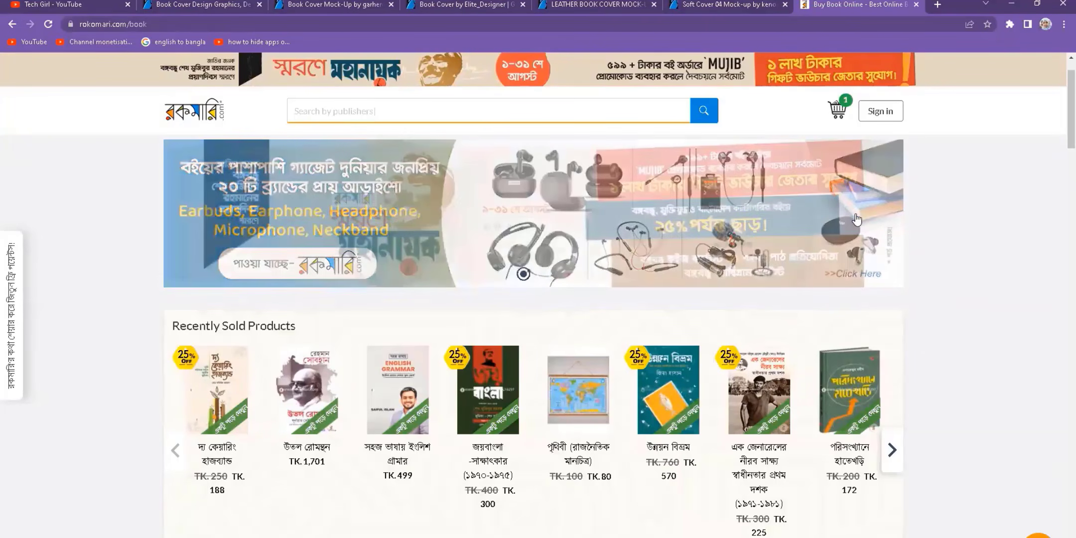
- Open a new Chrome tab and type the search বাংলা নমুনা
left_click(937, 4)
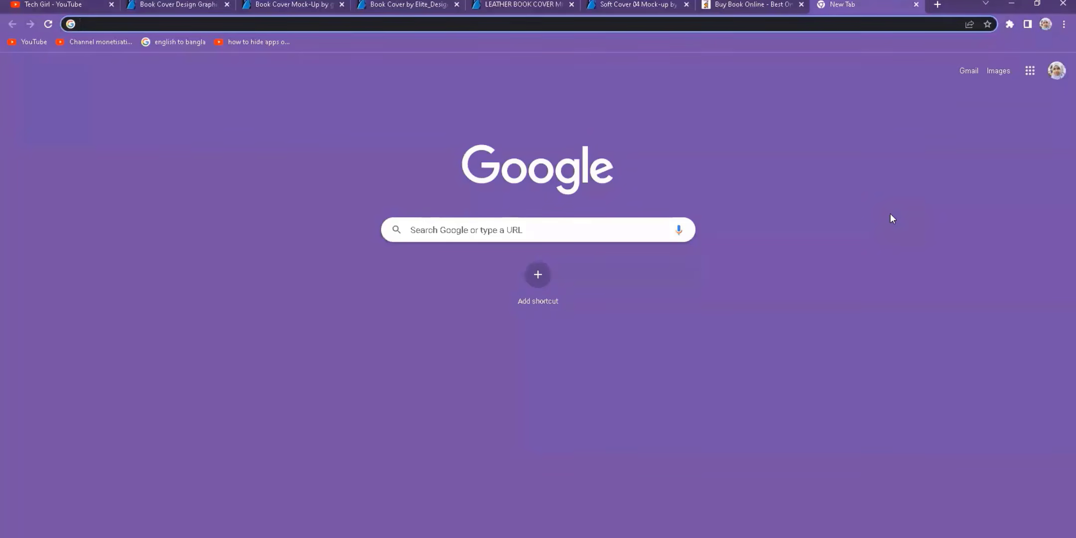
type("বাংলা ")
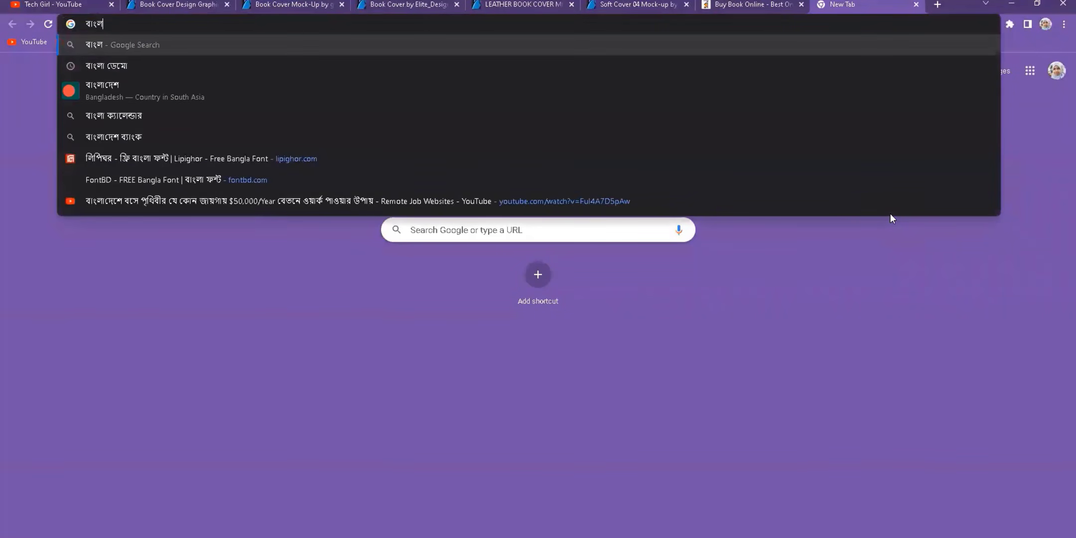
type("নমুনা")
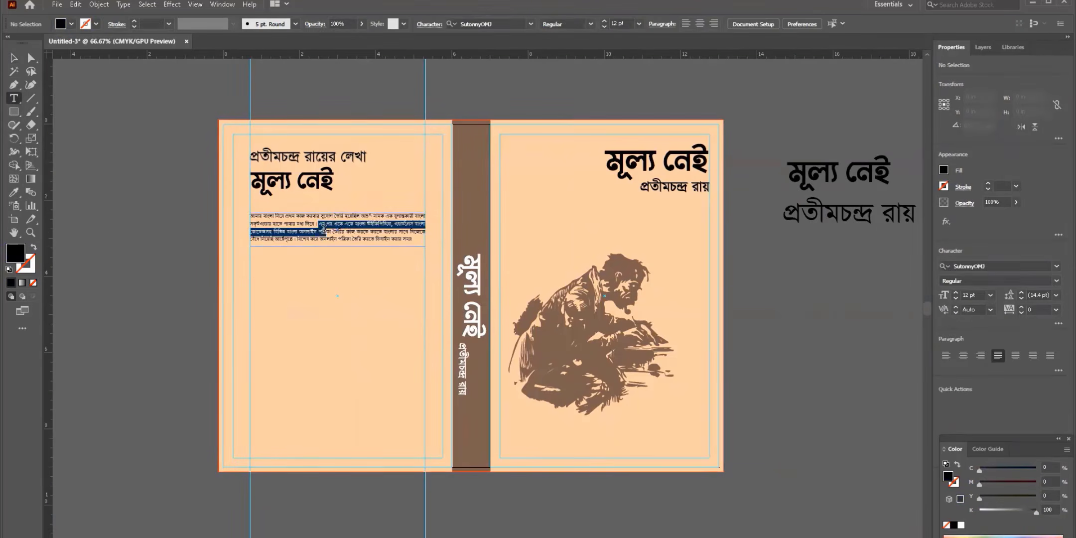
- Put a smaller copy of the man illustration on the back cover at 35% opacity
scroll(401, 404, "left", 3)
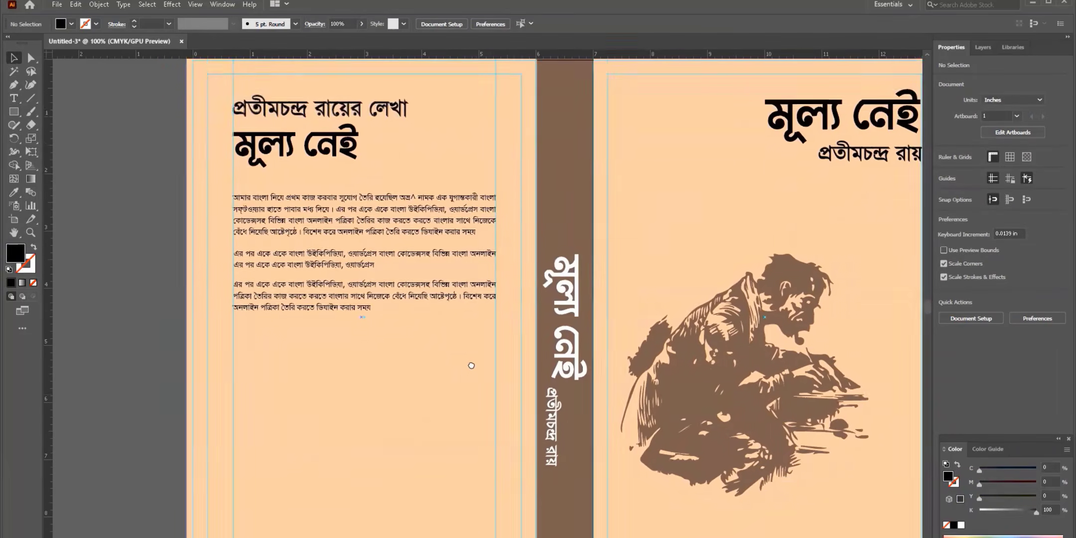
scroll(478, 349, "down", 2)
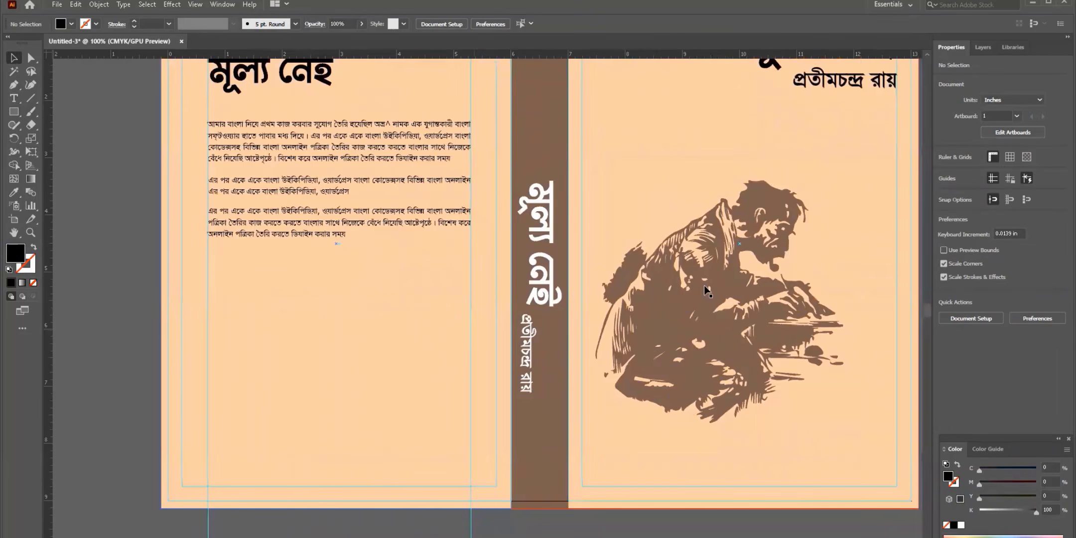
left_click_drag(703, 286, 320, 331)
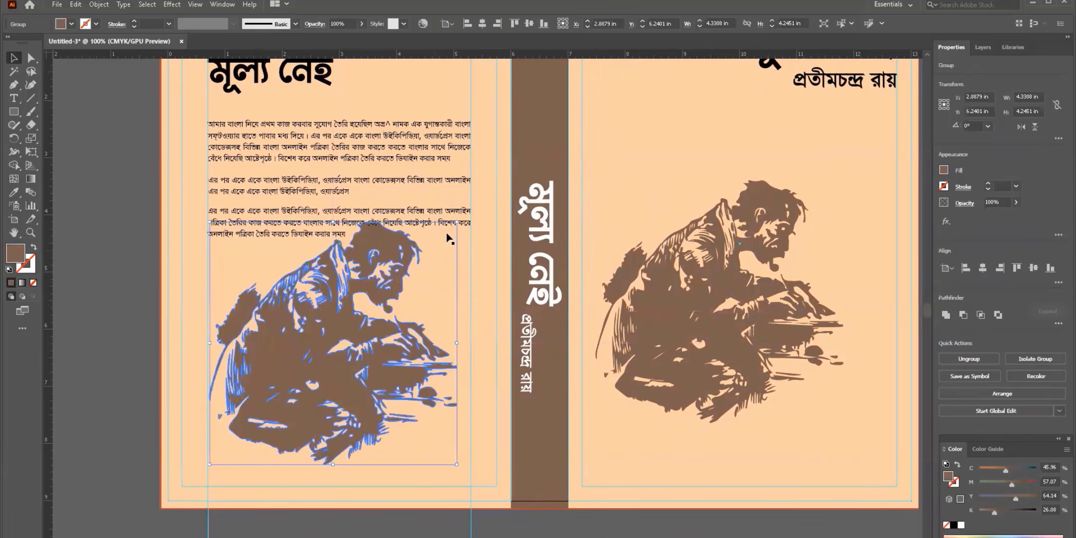
left_click_drag(456, 223, 374, 317)
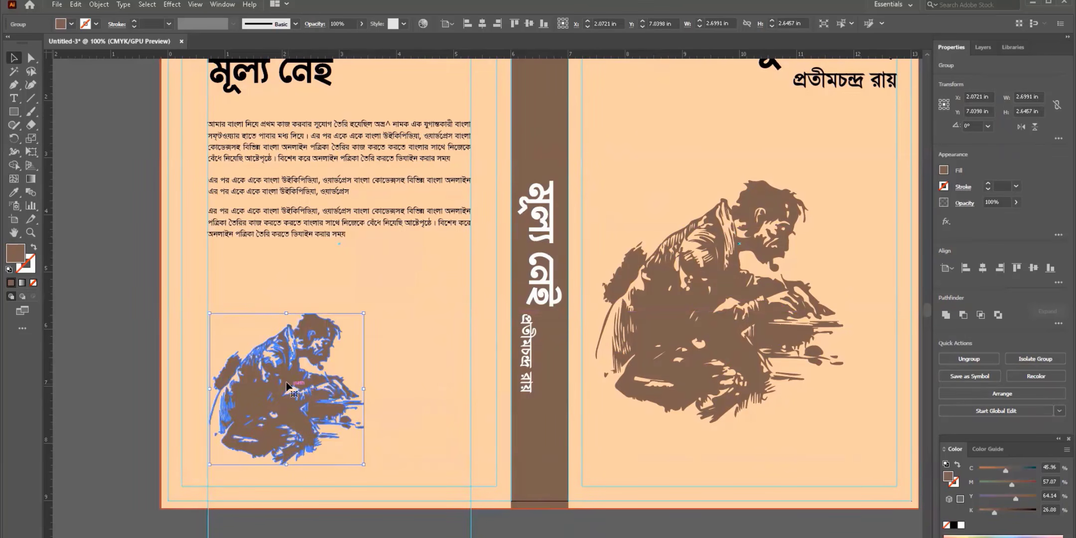
left_click_drag(286, 382, 284, 380)
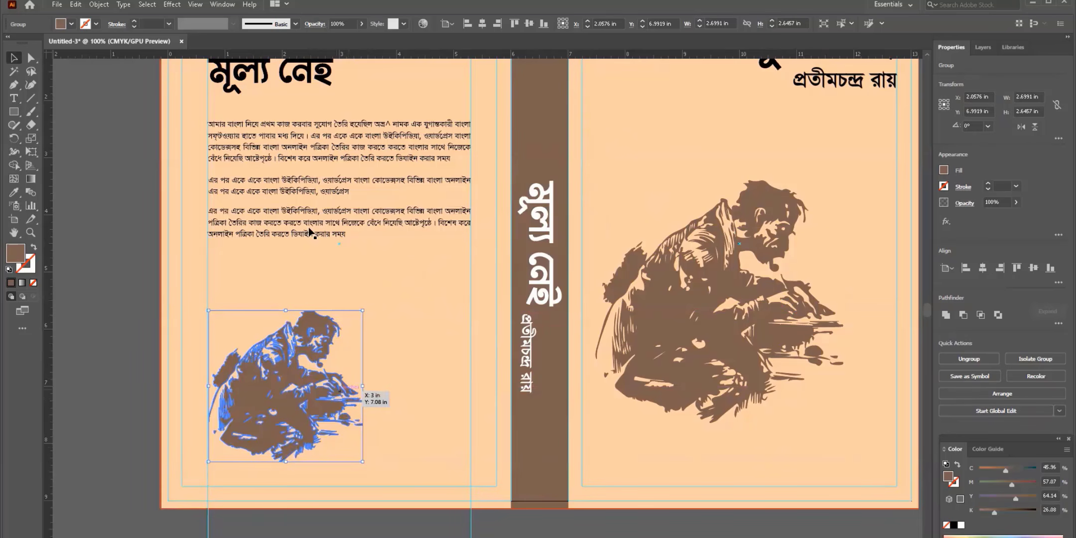
left_click(362, 25)
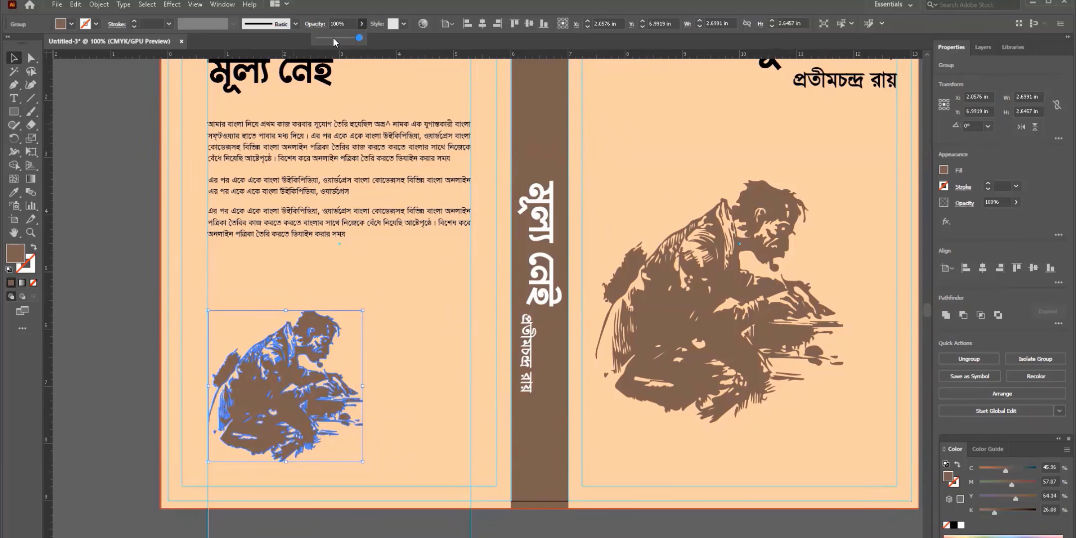
left_click(334, 38)
left_click(133, 332)
- Try 61% opacity on the front illustration, then undo it to keep it fully dark
scroll(133, 334, "up", 3)
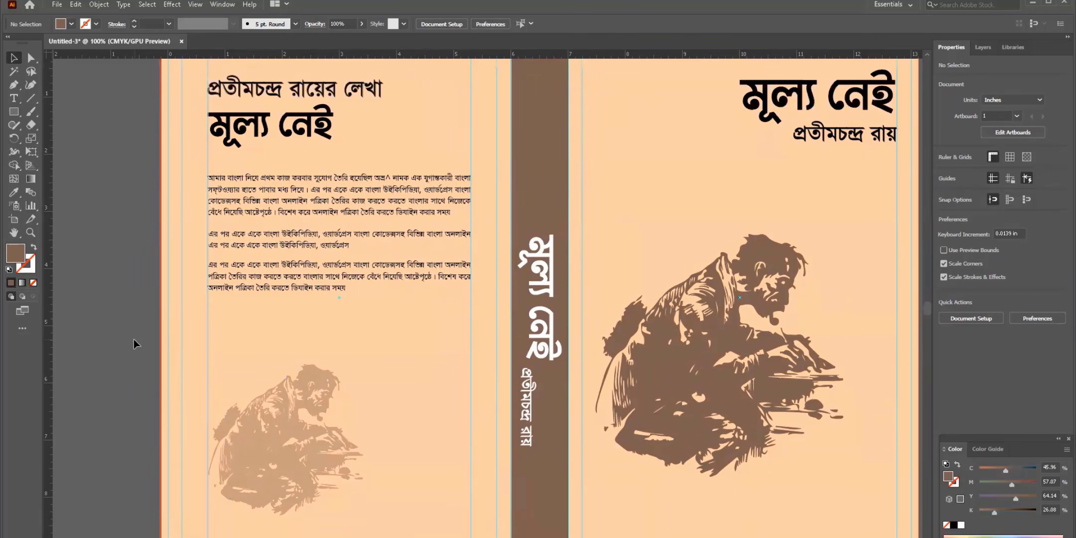
left_click(713, 345)
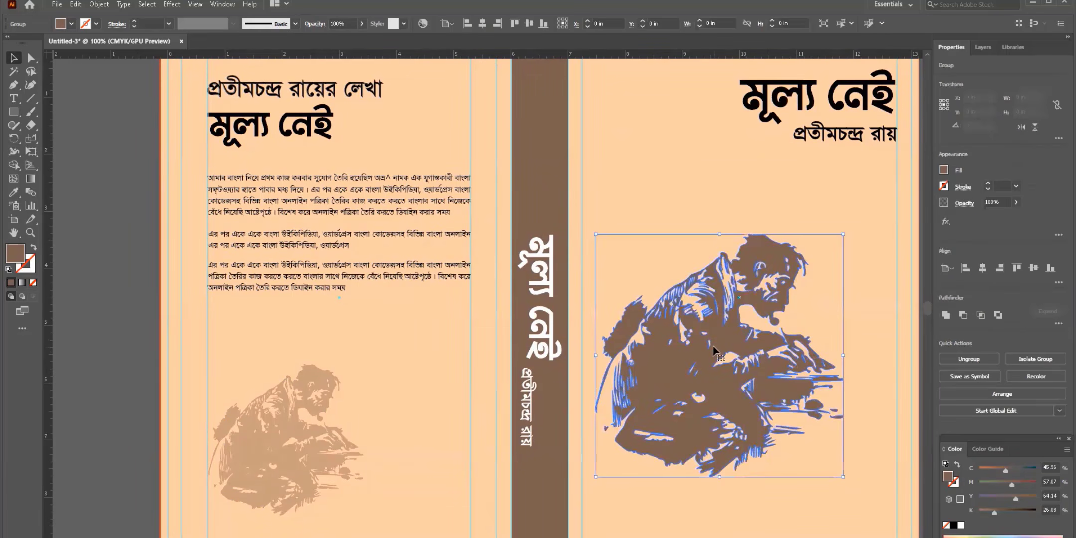
left_click(362, 24)
left_click_drag(345, 41, 344, 40)
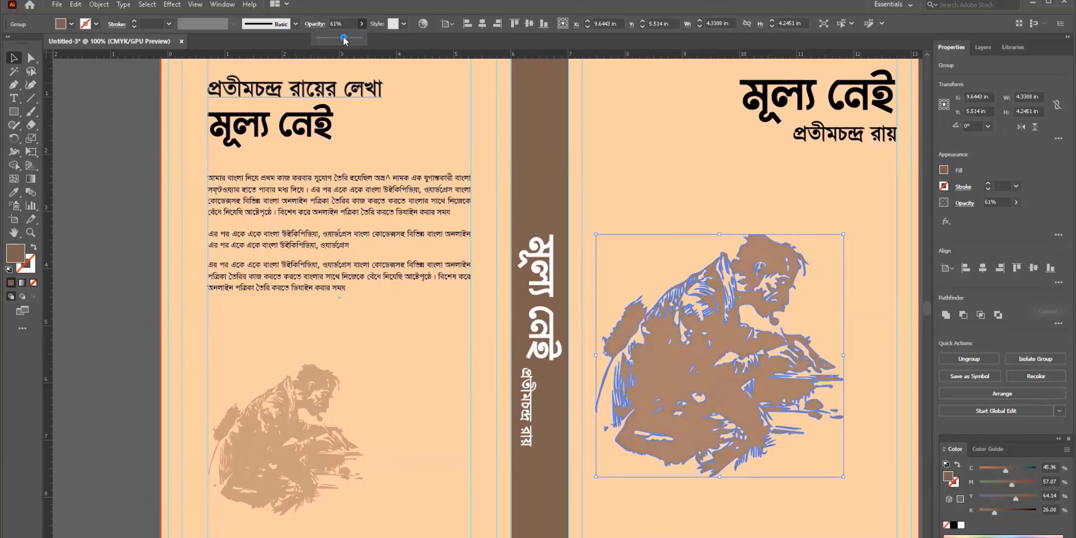
left_click(87, 164)
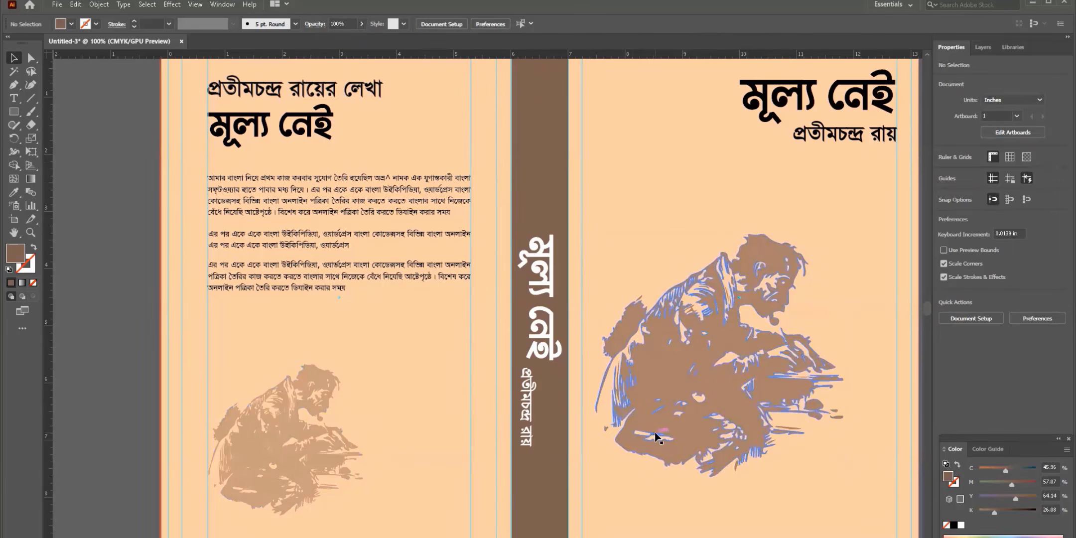
key("ctrl+z")
key("ctrl+z")
left_click(123, 271)
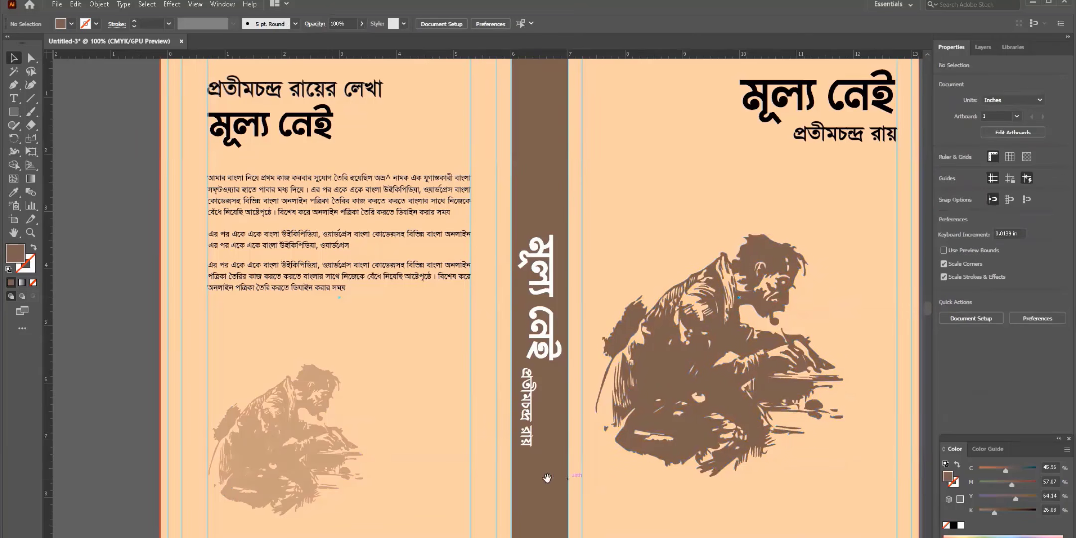
left_click_drag(546, 478, 514, 417)
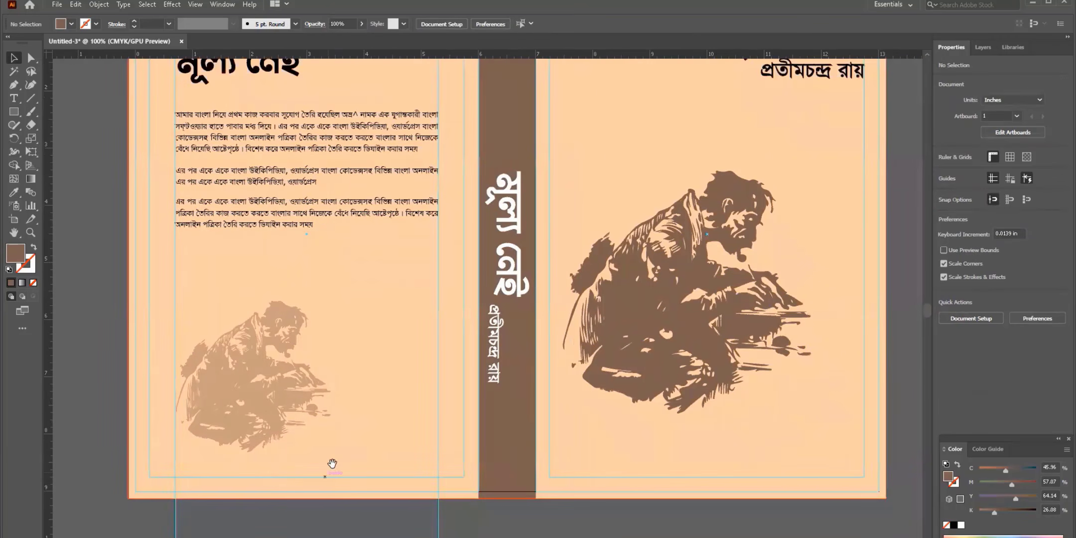
left_click_drag(332, 463, 349, 461)
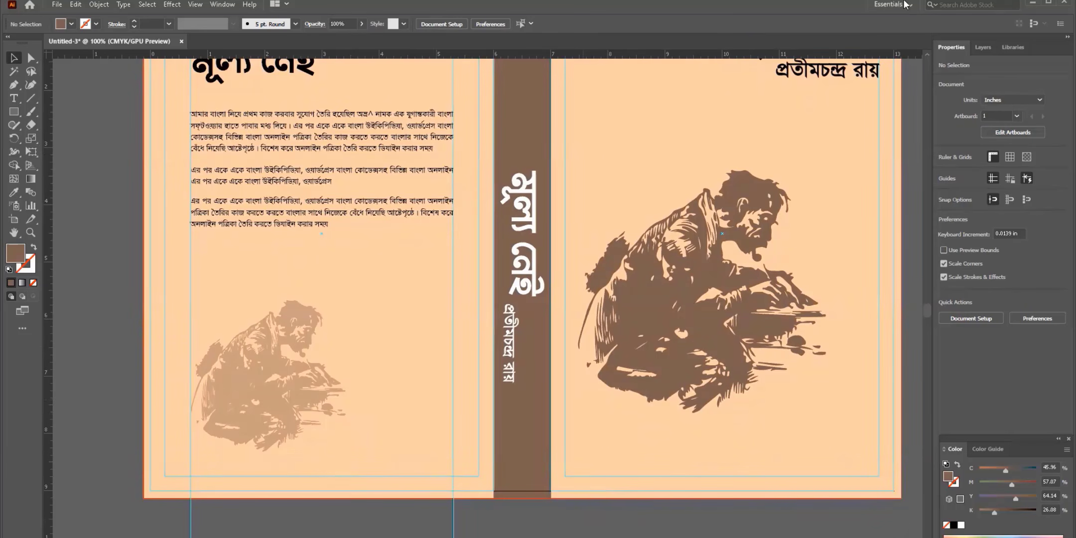
key("alt+Tab")
- Search images for 'qr code generator' and open the first QR code result's preview
type("qr")
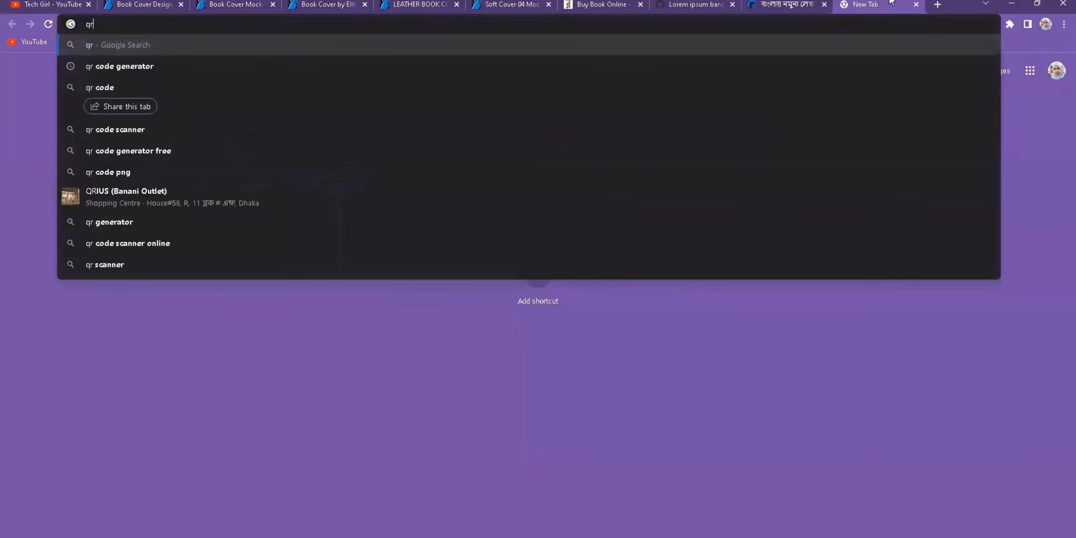
left_click(279, 69)
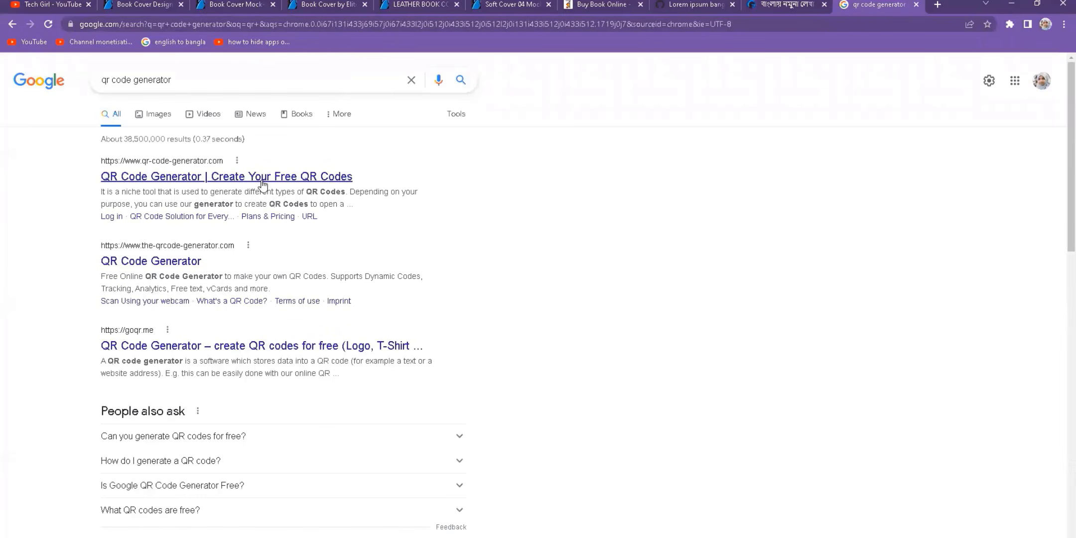
left_click(140, 113)
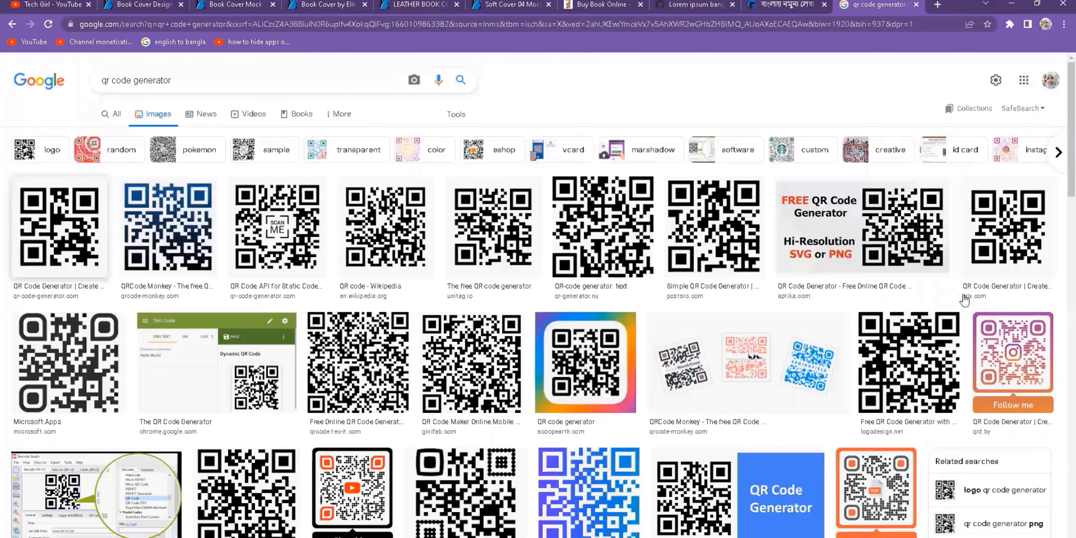
left_click(793, 278)
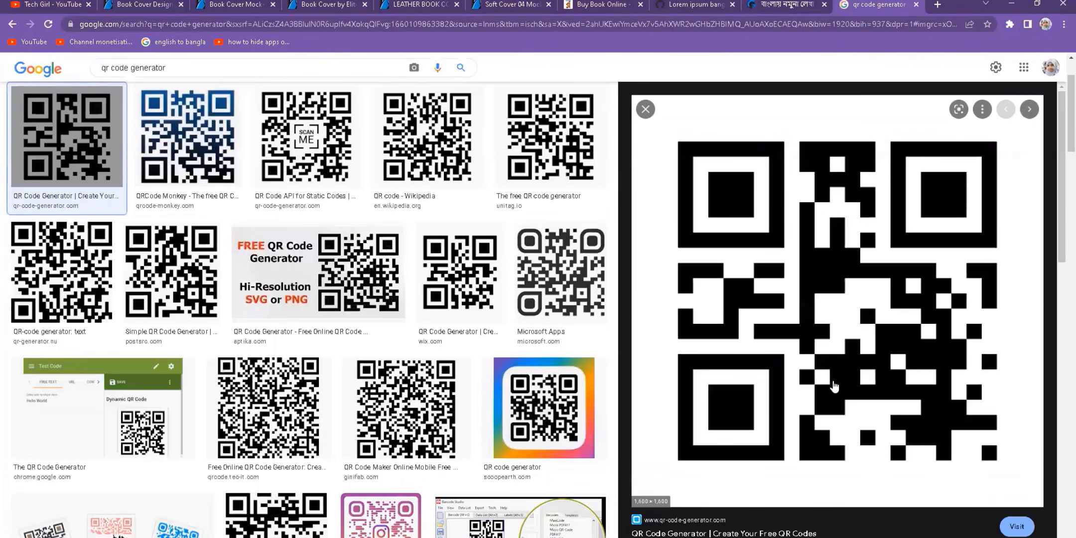
key("alt+Tab")
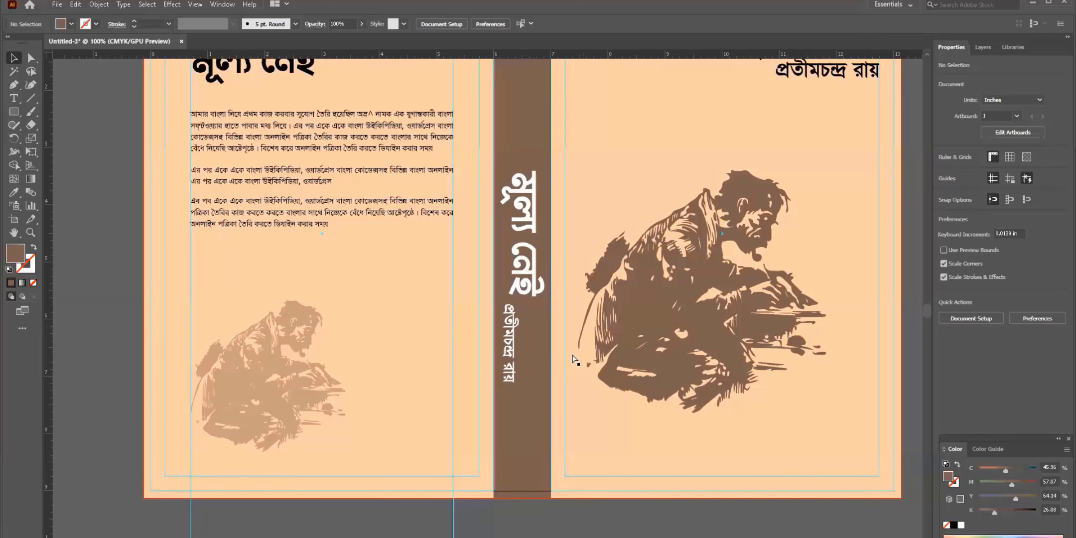
- Paste the QR code image, scale it to about 0.86 in, and place it at the back cover's lower right
key("ctrl+minus")
key("ctrl+v")
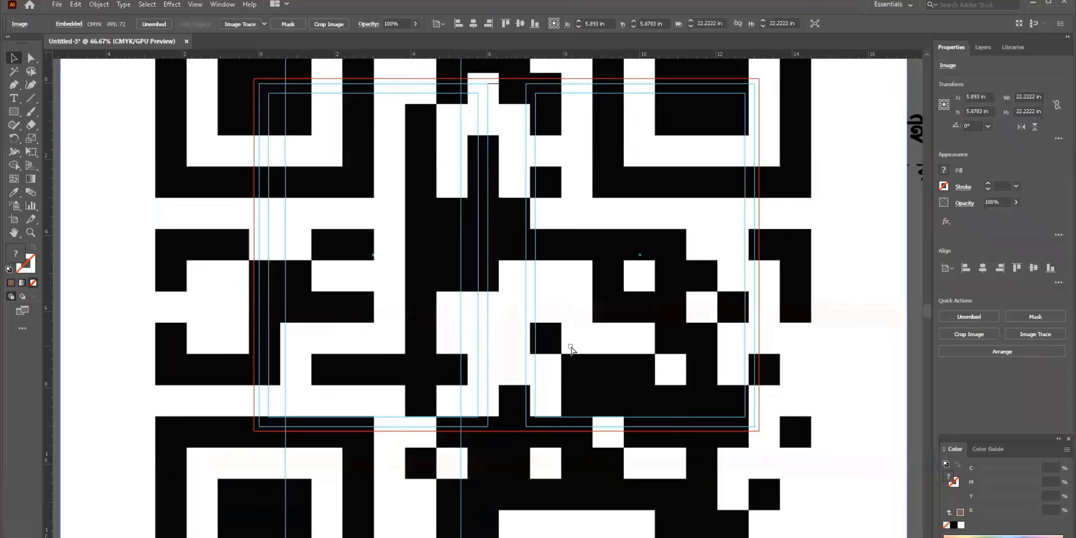
key("ctrl+minus")
key("ctrl+minus")
key("ctrl+minus")
left_click_drag(483, 149, 371, 303)
key("ctrl+plus")
key("ctrl+plus")
key("ctrl+plus")
key("ctrl+plus")
left_click_drag(269, 243, 381, 354)
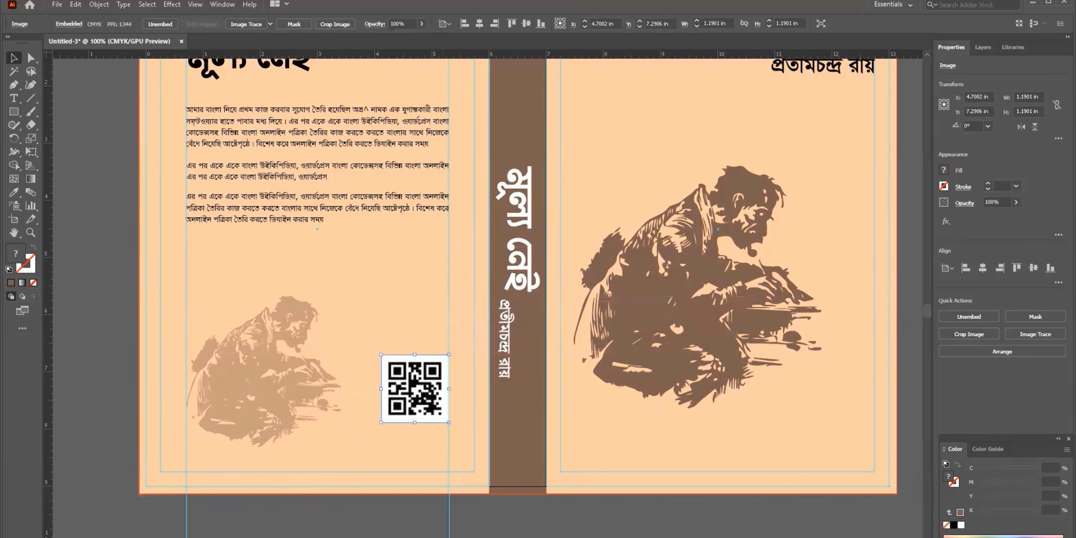
key("ctrl+shift+a")
left_click_drag(399, 409, 400, 402)
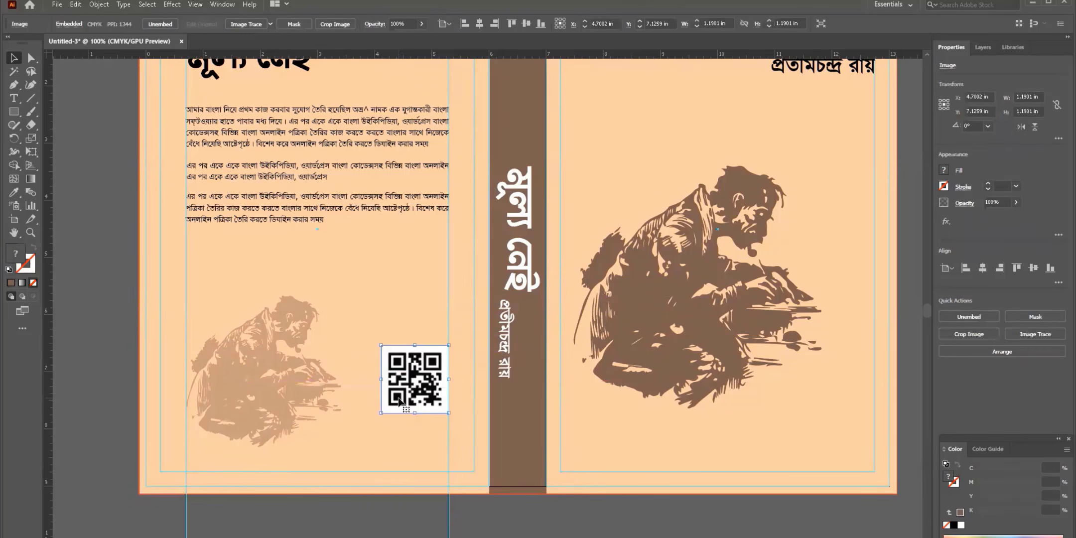
left_click_drag(382, 345, 400, 363)
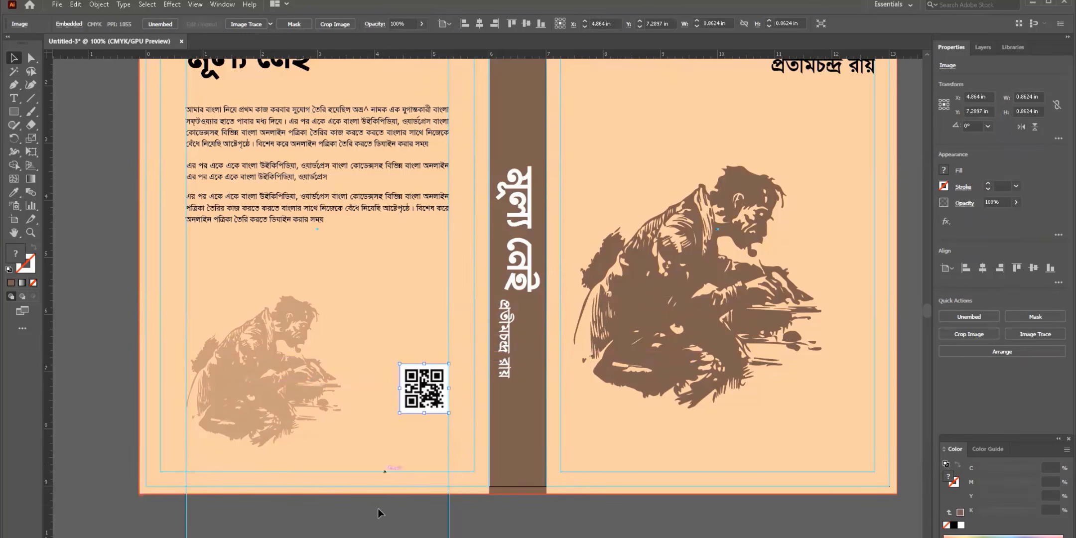
- Image Trace and Expand the QR code into vector shapes
left_click(262, 23)
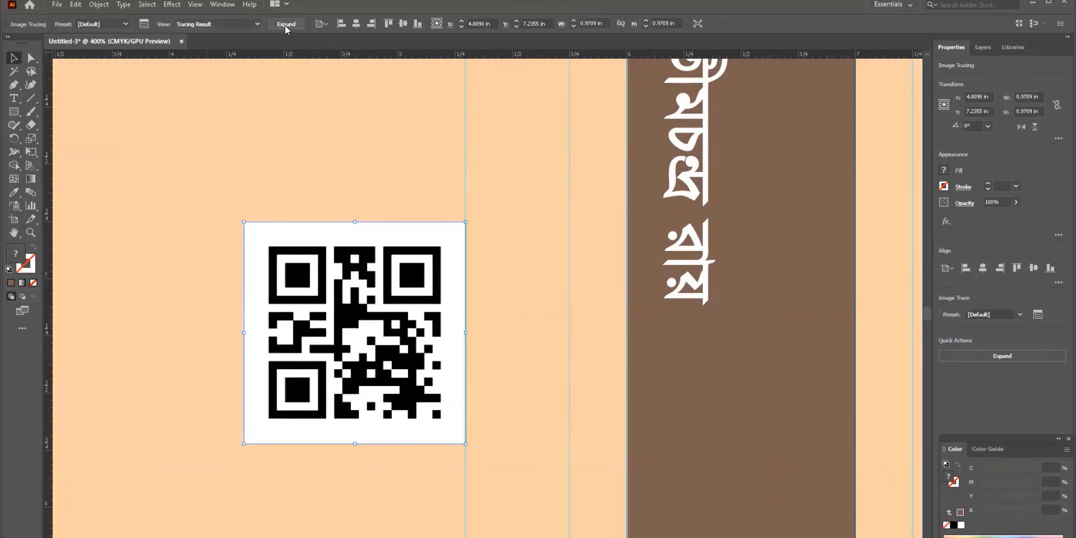
left_click(286, 24)
scroll(414, 329, "up", 2)
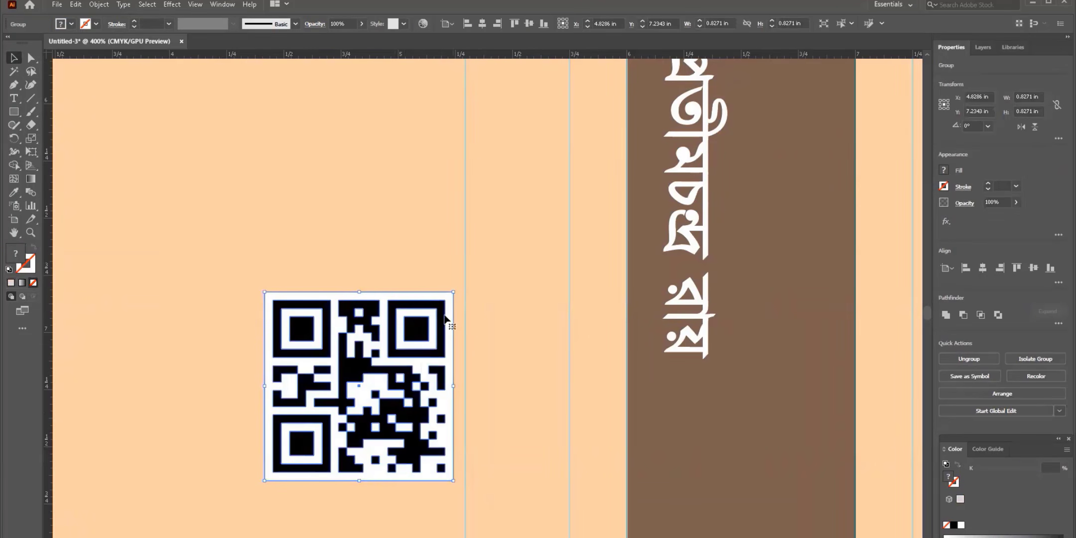
left_click_drag(441, 312, 444, 309)
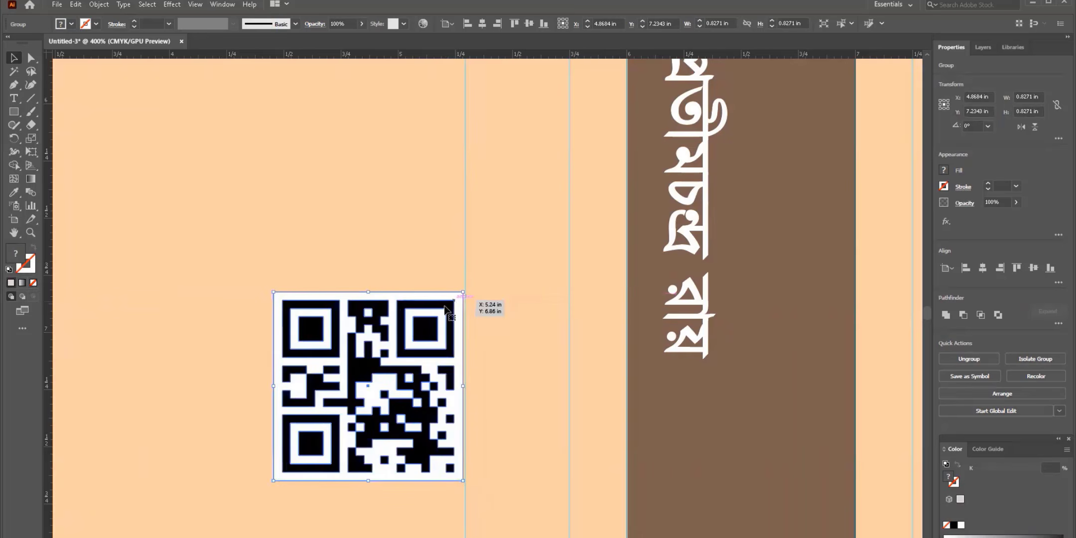
- Move the QR code lower on the back cover beside the spine, then zoom out to the whole cover
scroll(311, 372, "down", 3)
key("ctrl+minus")
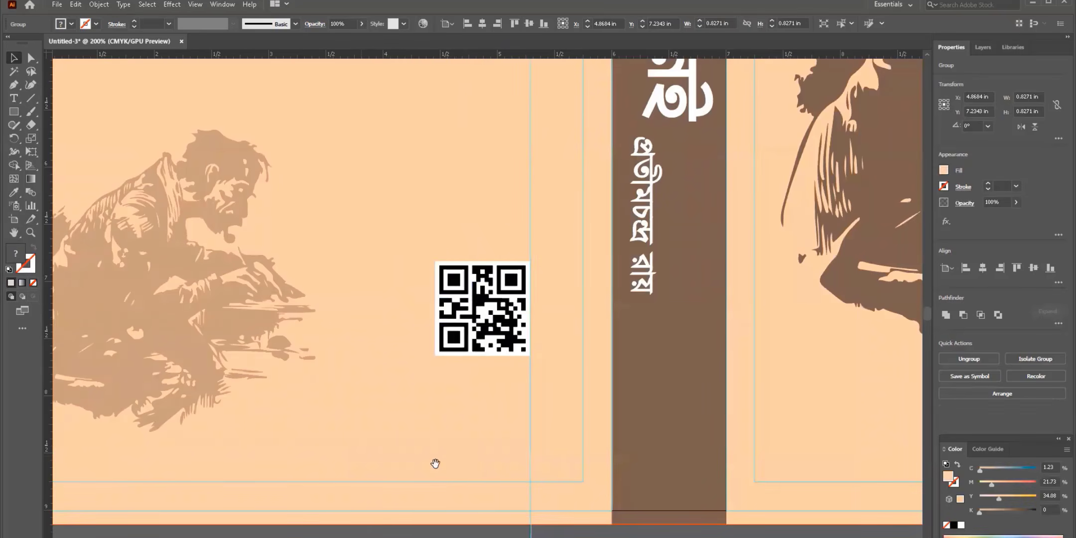
key("ctrl+shift+a")
left_click_drag(435, 463, 346, 451)
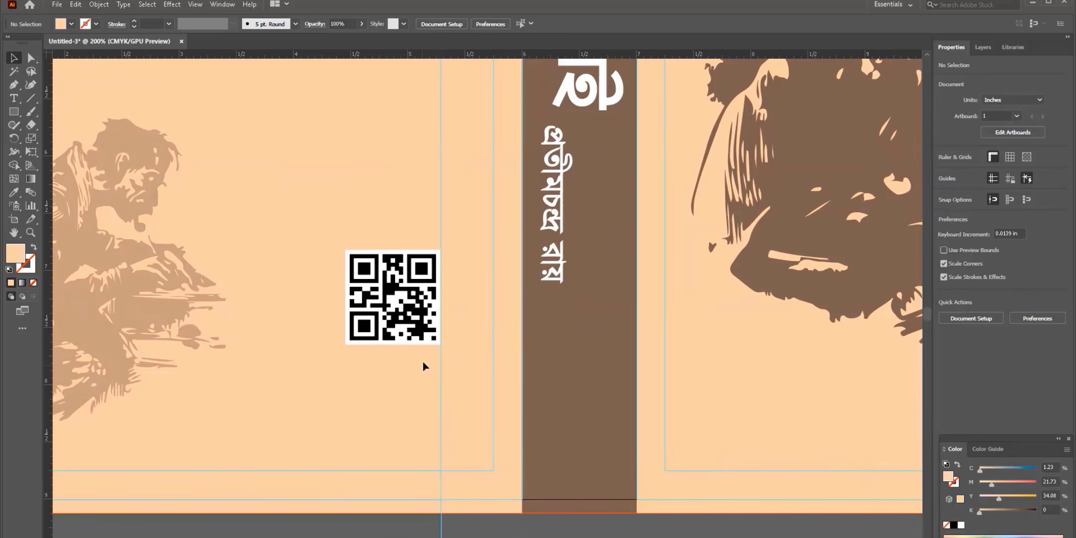
left_click_drag(411, 298, 409, 344)
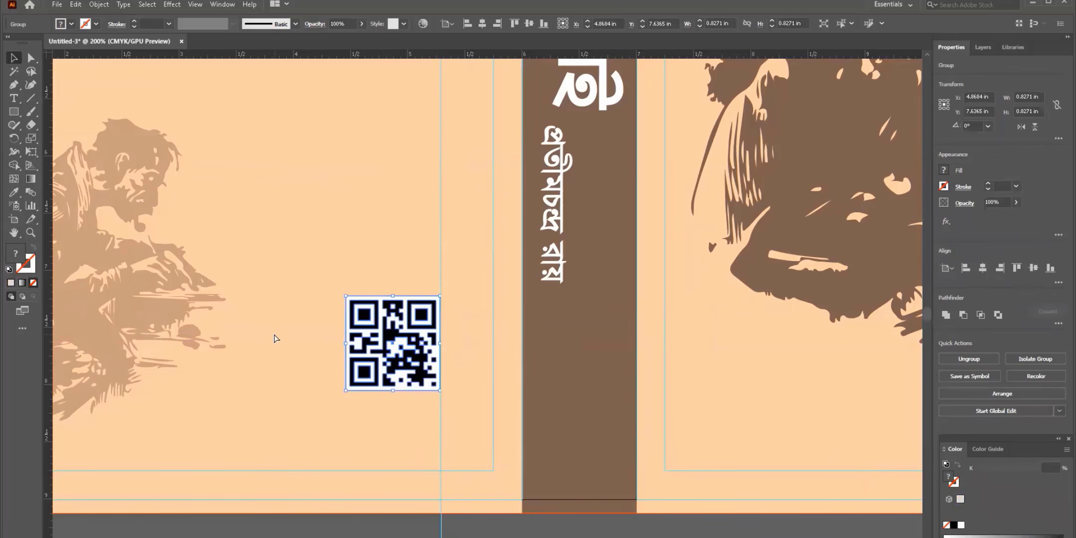
key("ctrl+minus")
key("ctrl+minus")
key("ctrl+minus")
left_click(396, 82)
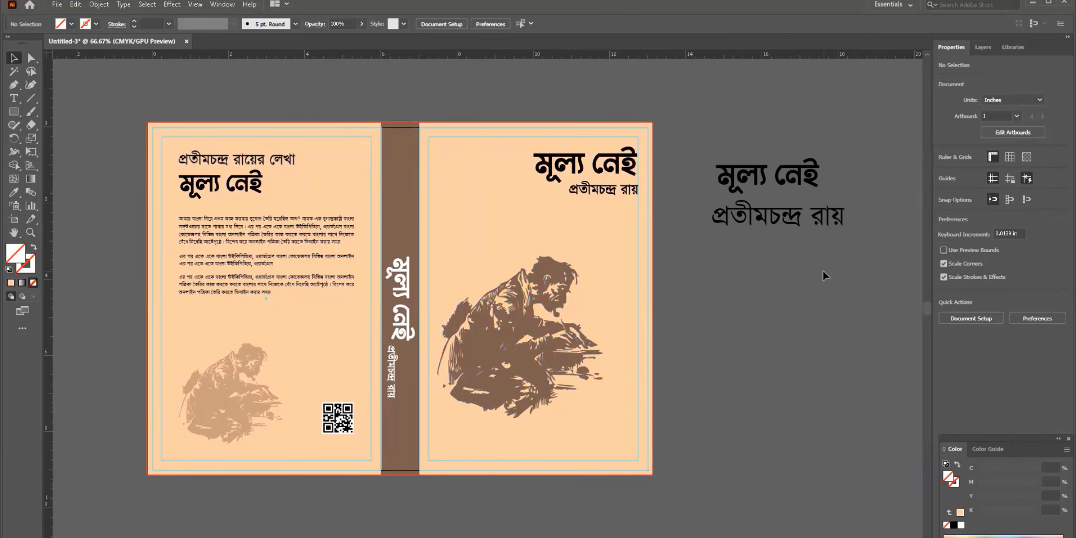
- Delete the leftover title text and fill the spine with the title's sampled black
left_click(739, 152)
key("Delete")
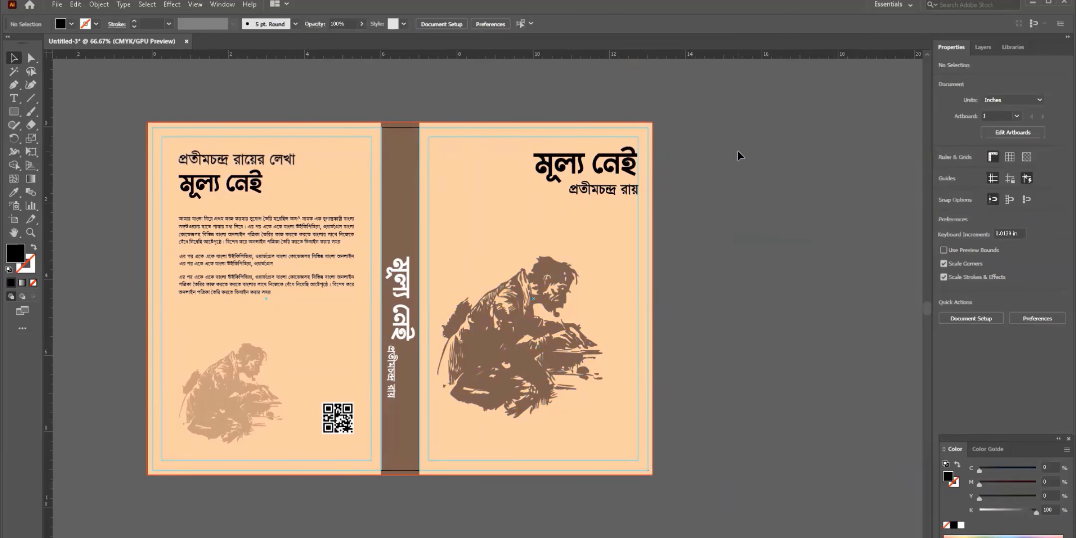
left_click(390, 185)
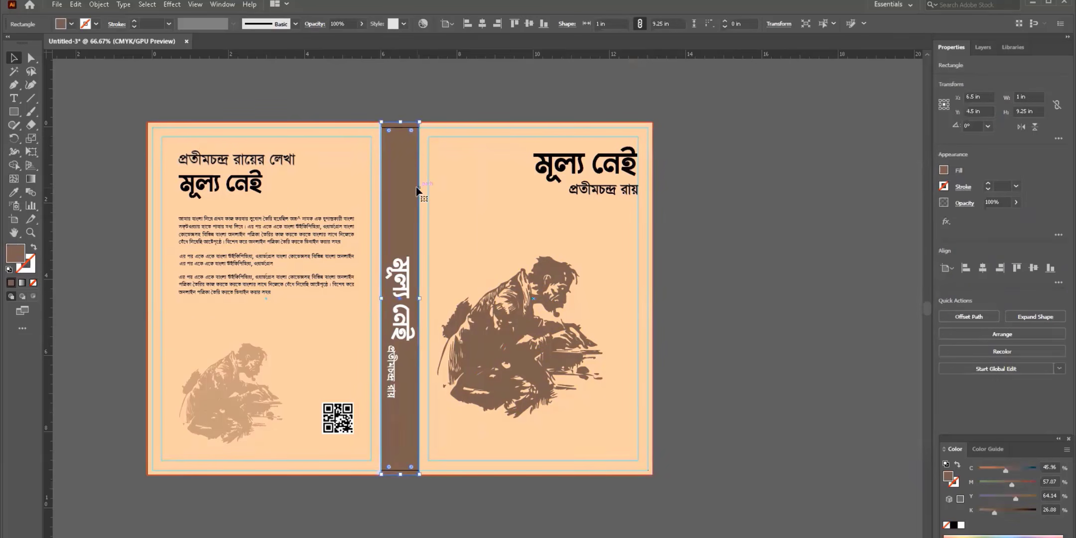
key("i")
left_click(558, 165)
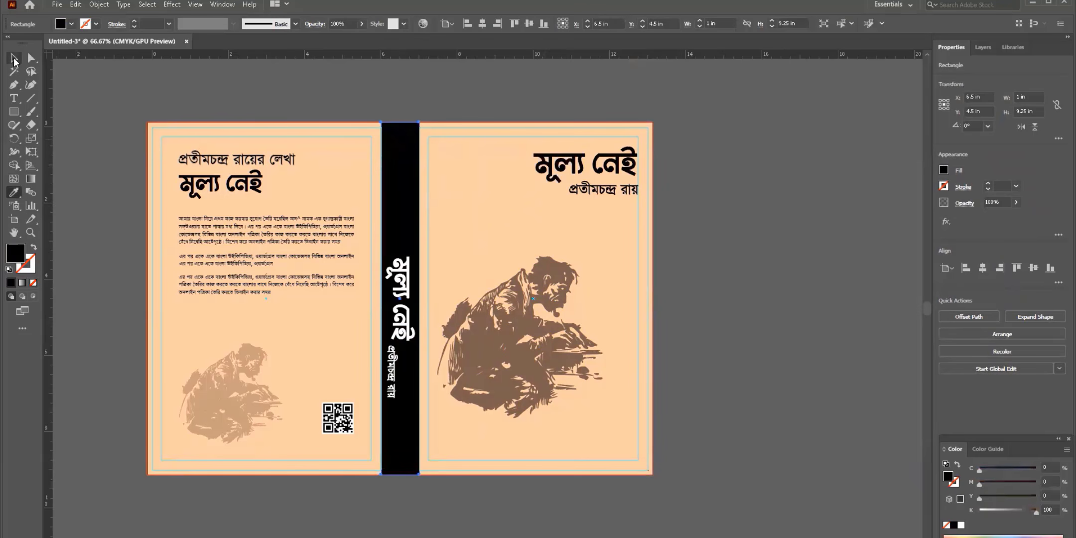
left_click(14, 58)
left_click(770, 153)
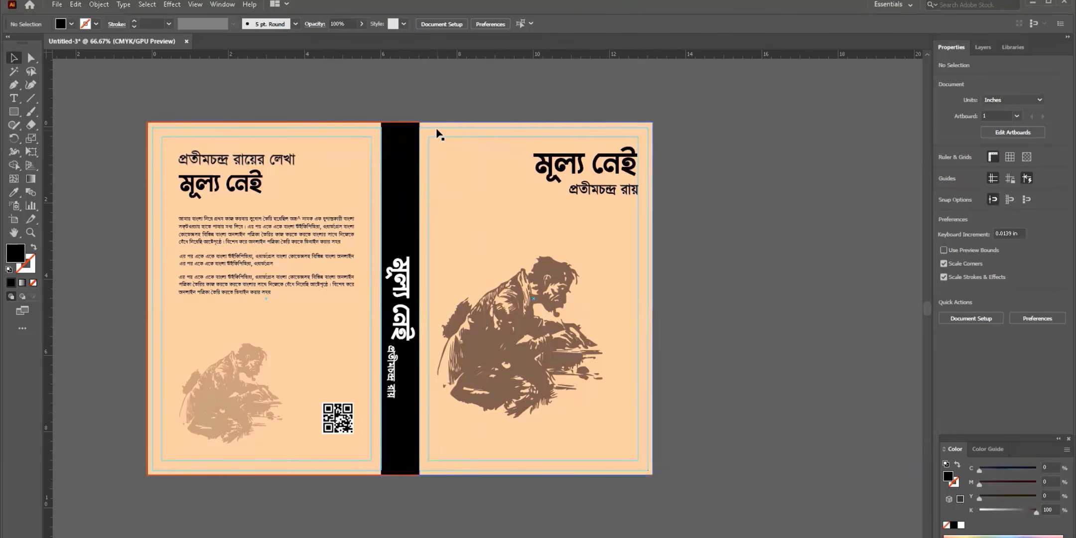
- Marquee-select the front cover's title, author line, sketch and background rectangle
left_click(436, 128)
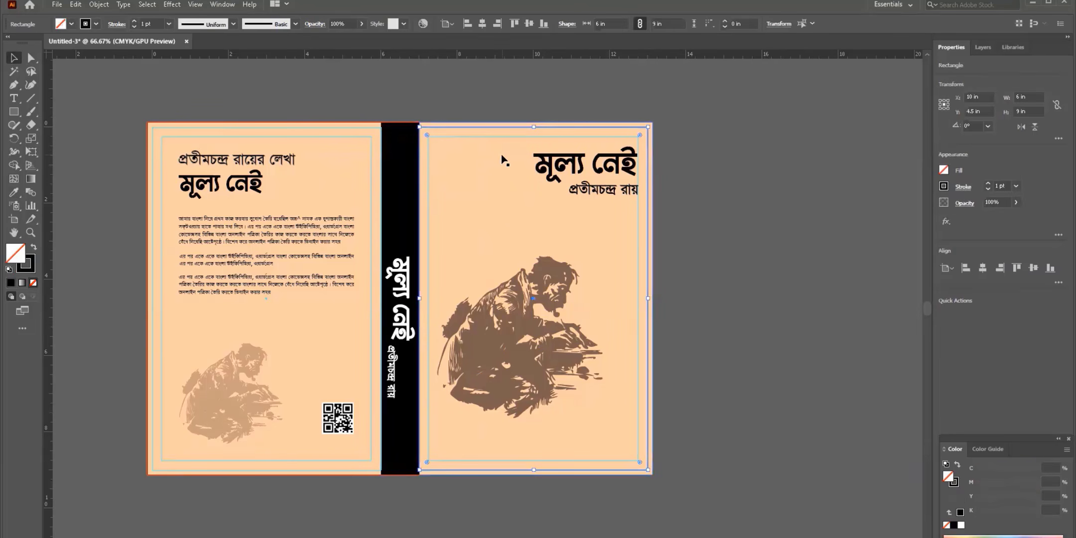
left_click(476, 142)
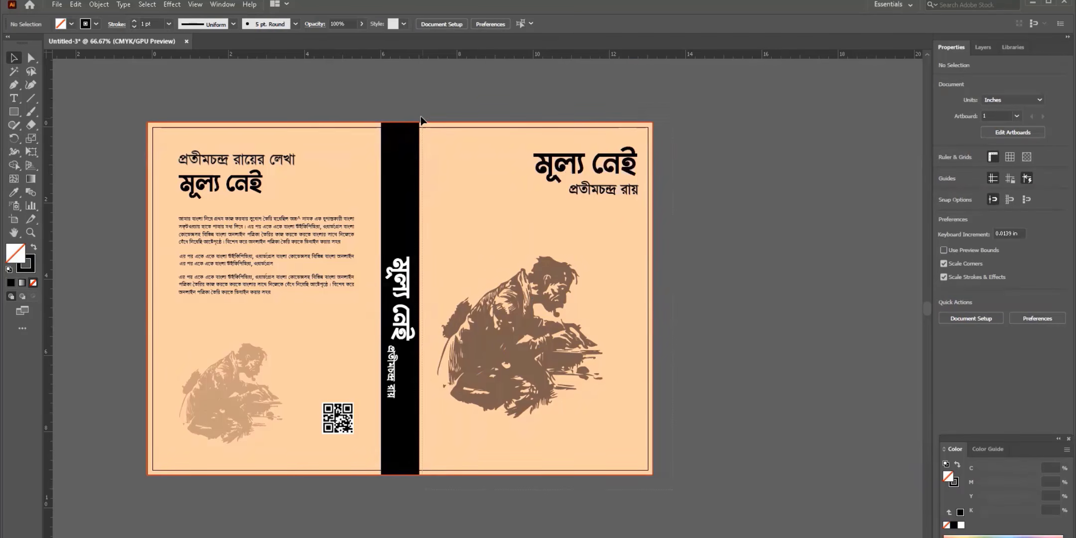
left_click_drag(421, 118, 668, 425)
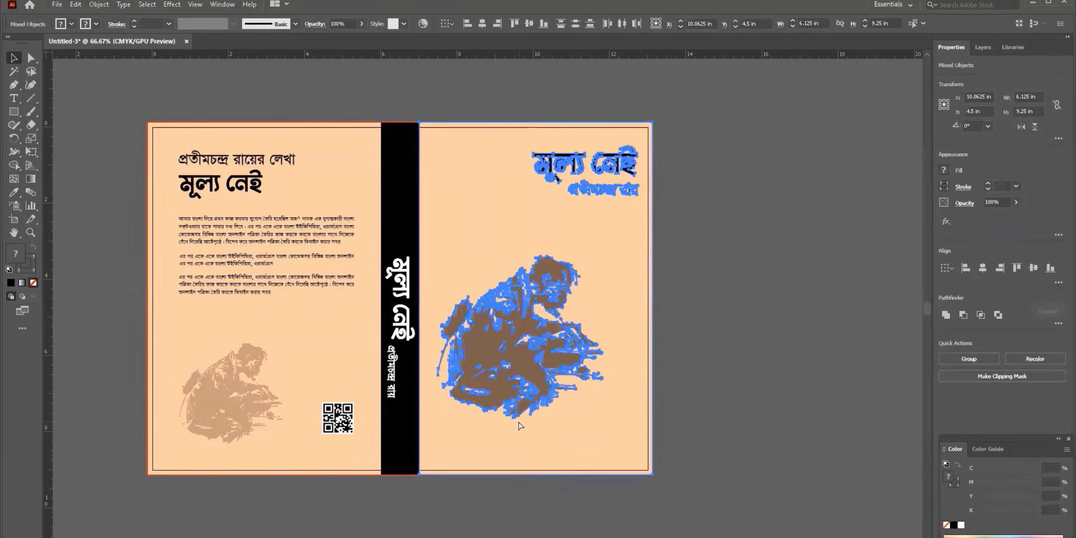
- Group the front cover's contents, then select and group the back cover's titles, text, sketch and QR code
key("ctrl+g")
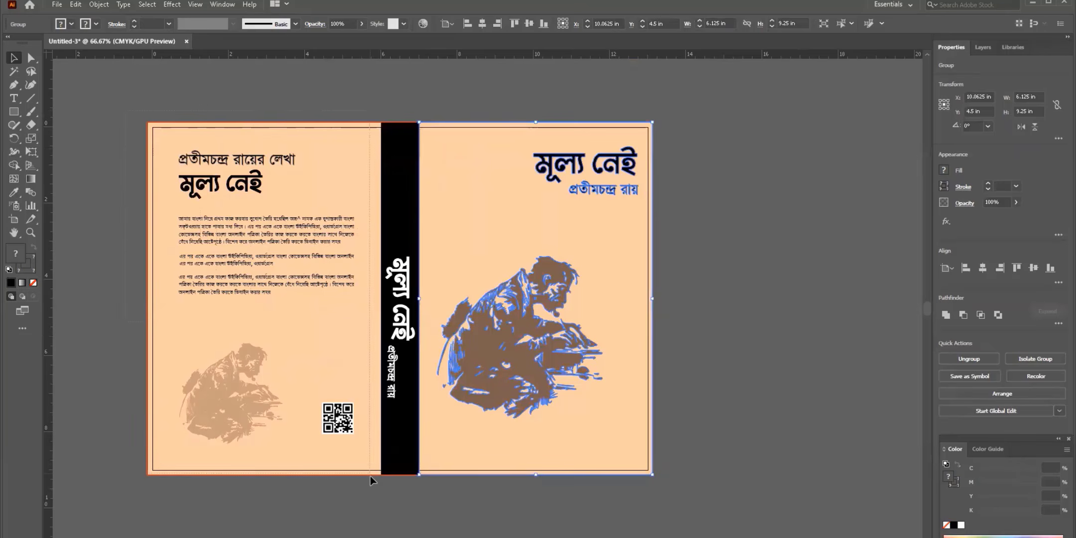
left_click_drag(370, 476, 373, 496)
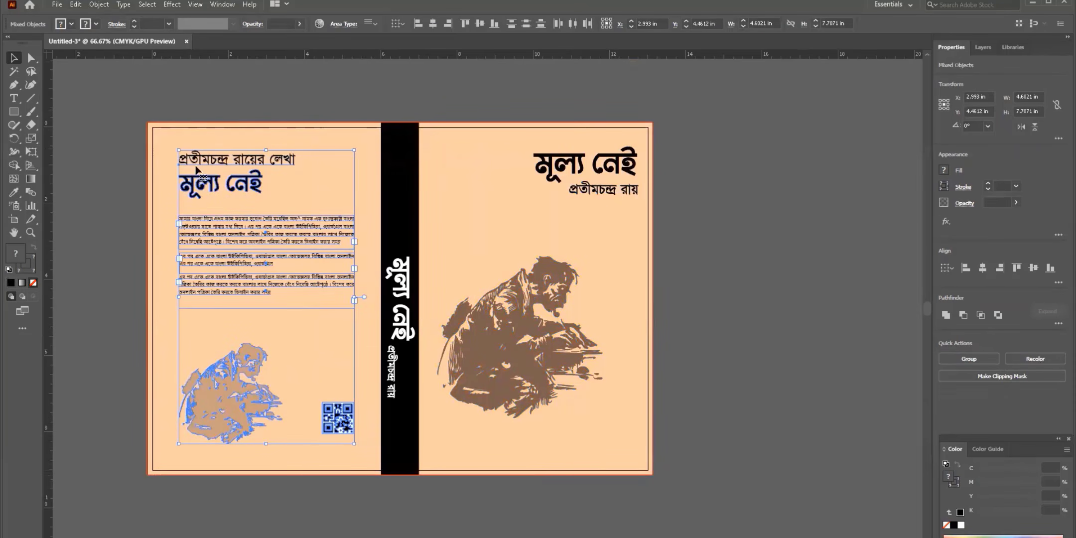
left_click(99, 4)
left_click(154, 94)
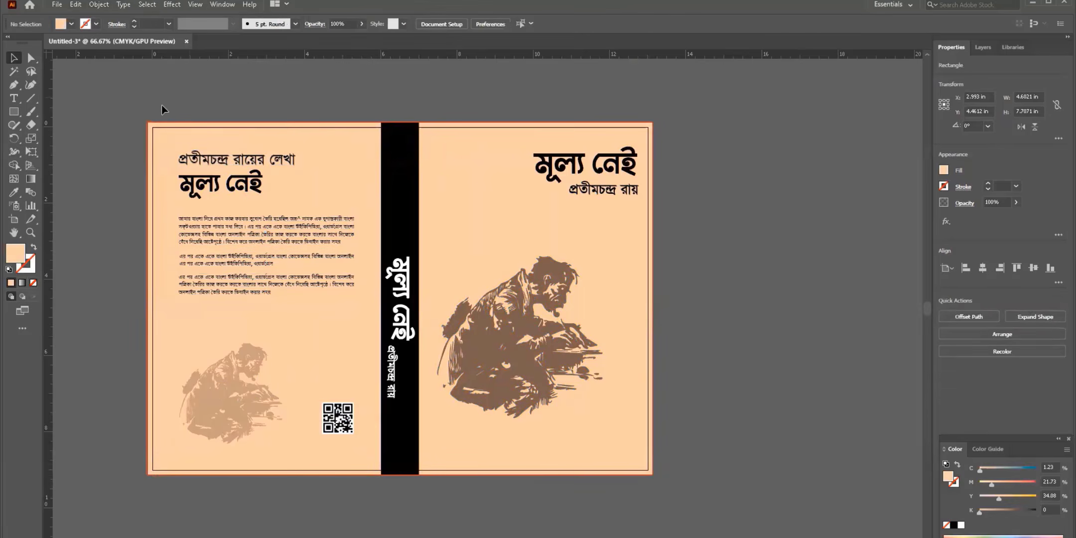
left_click_drag(375, 493, 365, 407)
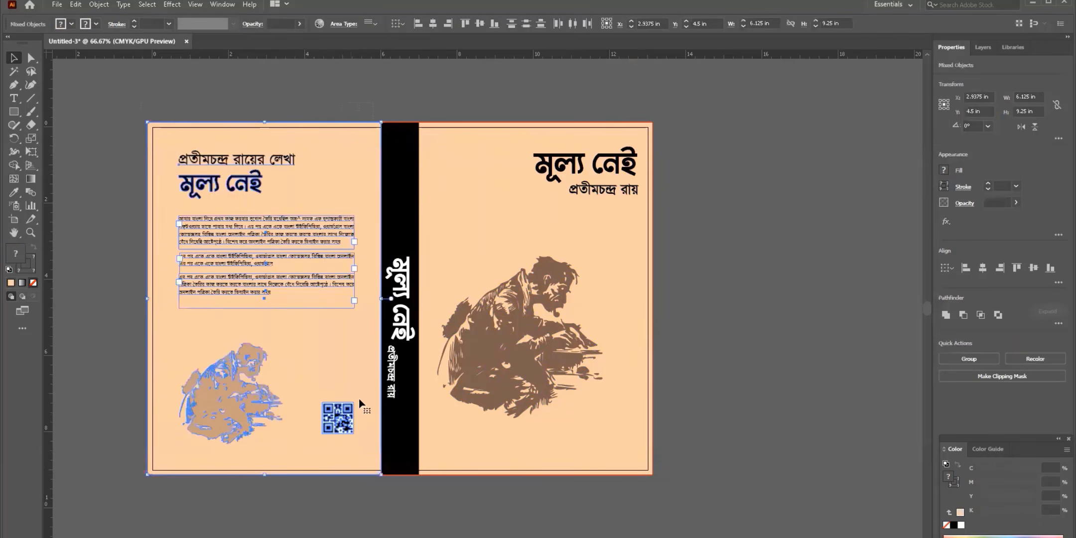
key("ctrl+g")
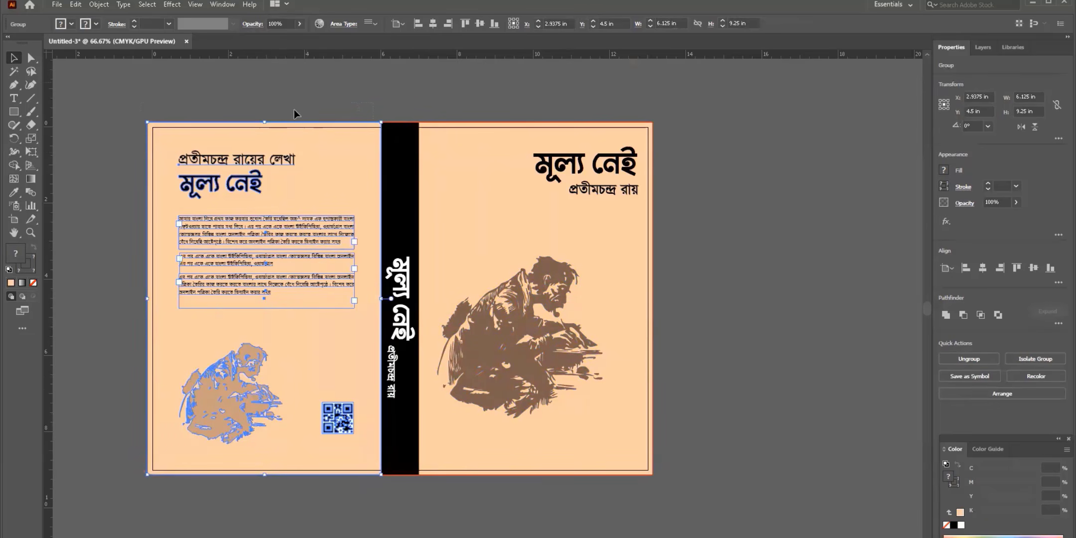
- Ungroup the back cover, convert its title and three paragraphs to outlines, and unite them
right_click(326, 131)
left_click(343, 231)
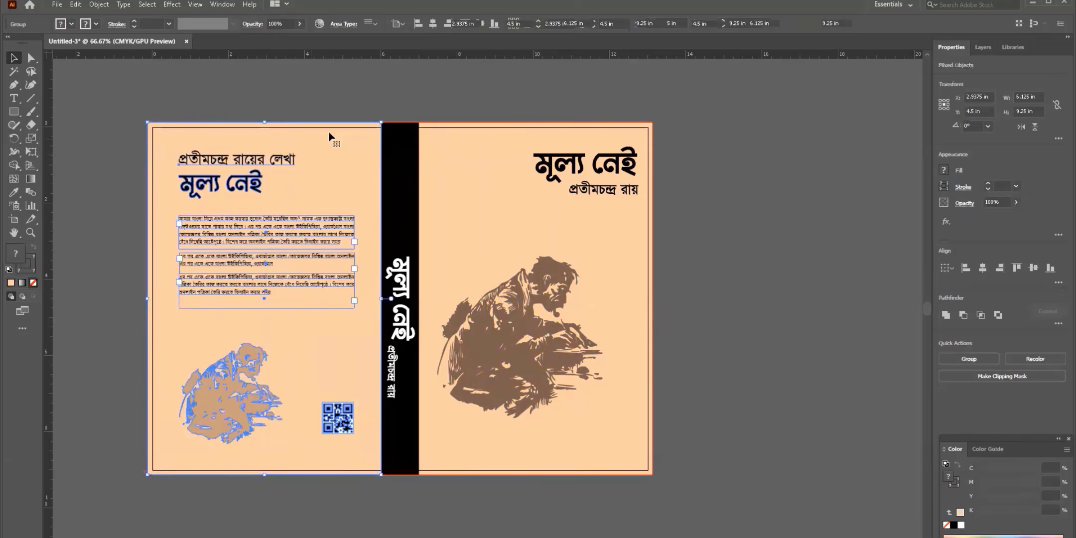
left_click(328, 130)
left_click(284, 239)
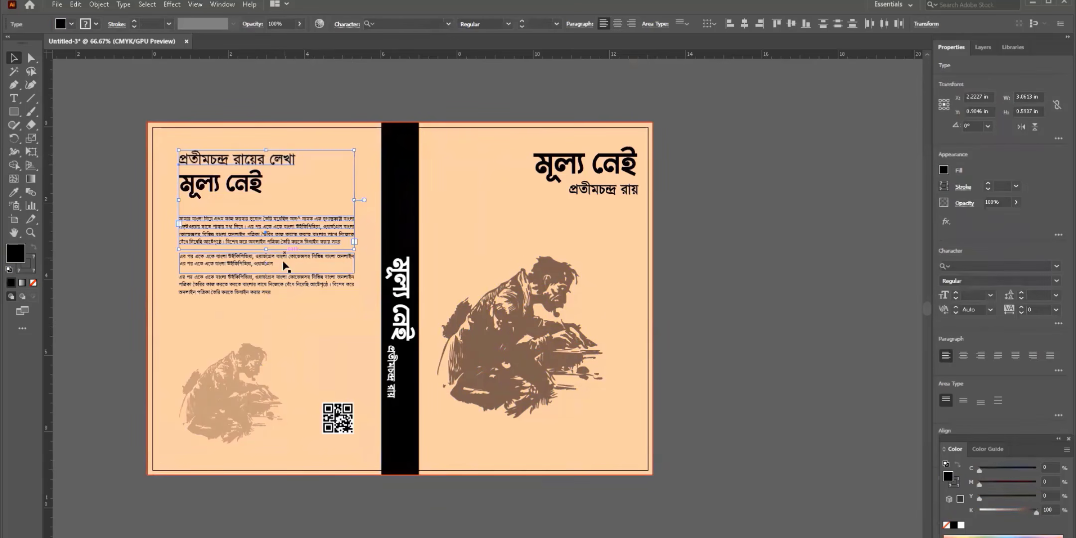
left_click(285, 266, "shift")
left_click(282, 285, "shift")
right_click(283, 232)
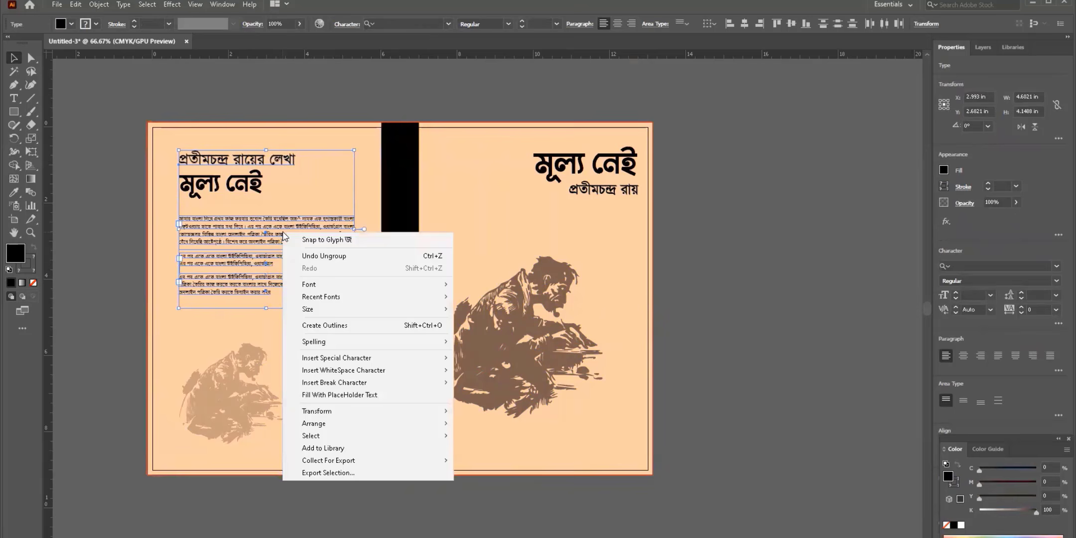
left_click(306, 325)
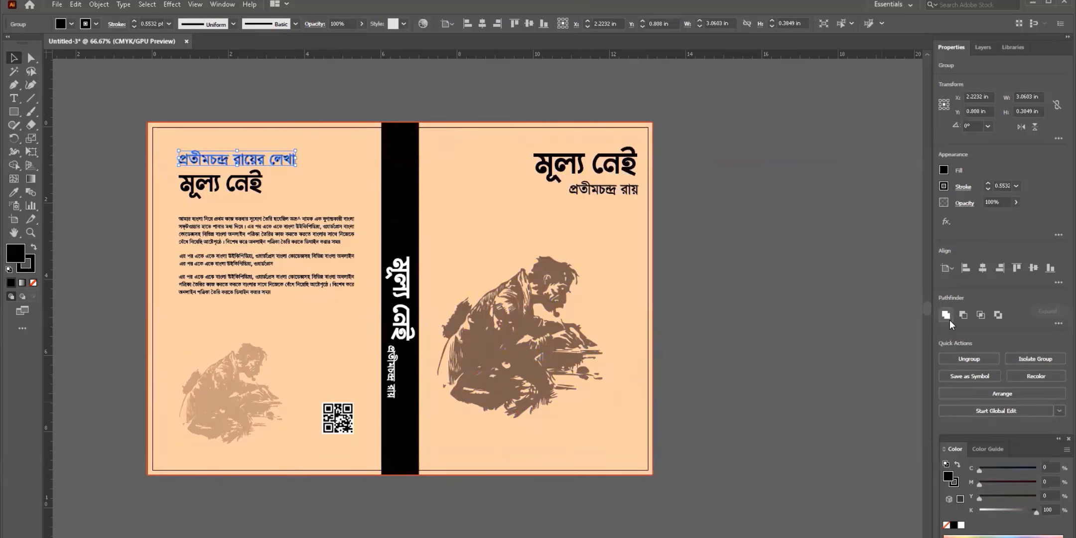
left_click(946, 315)
- Select the spine's black band and vertical titles, then re-centre the cover spread
left_click_drag(384, 515, 324, 391)
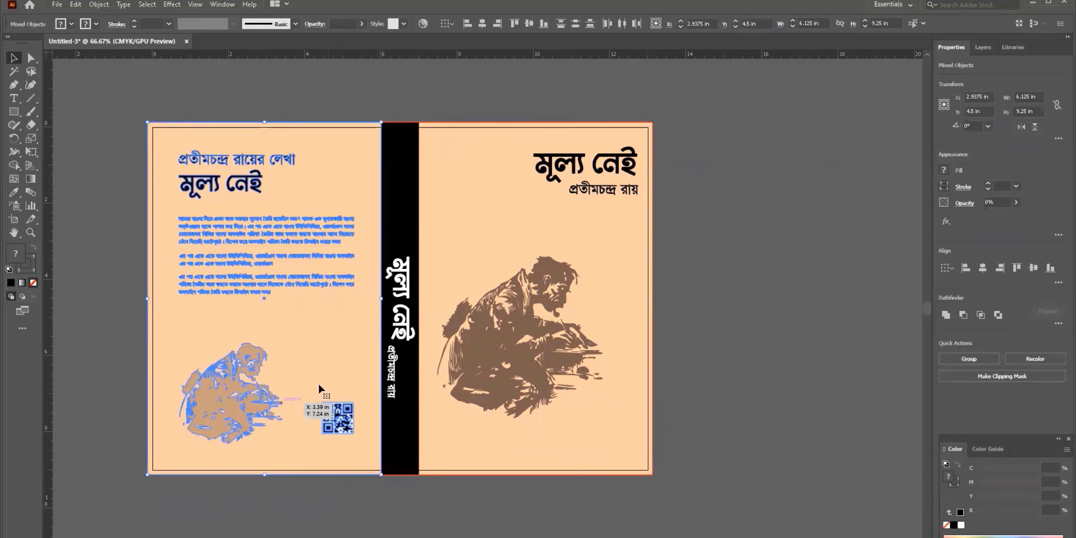
left_click(384, 106)
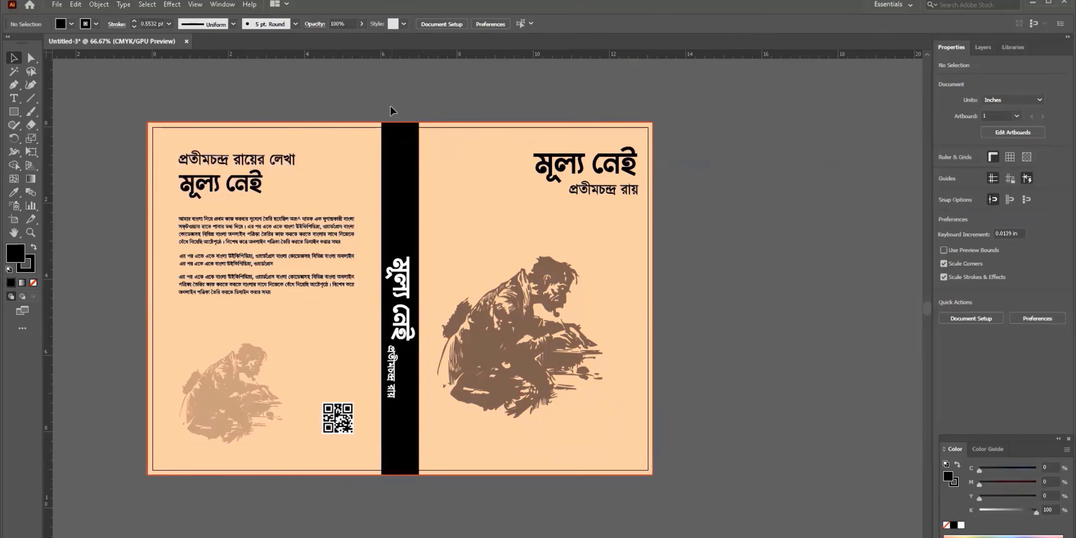
left_click_drag(390, 106, 412, 417)
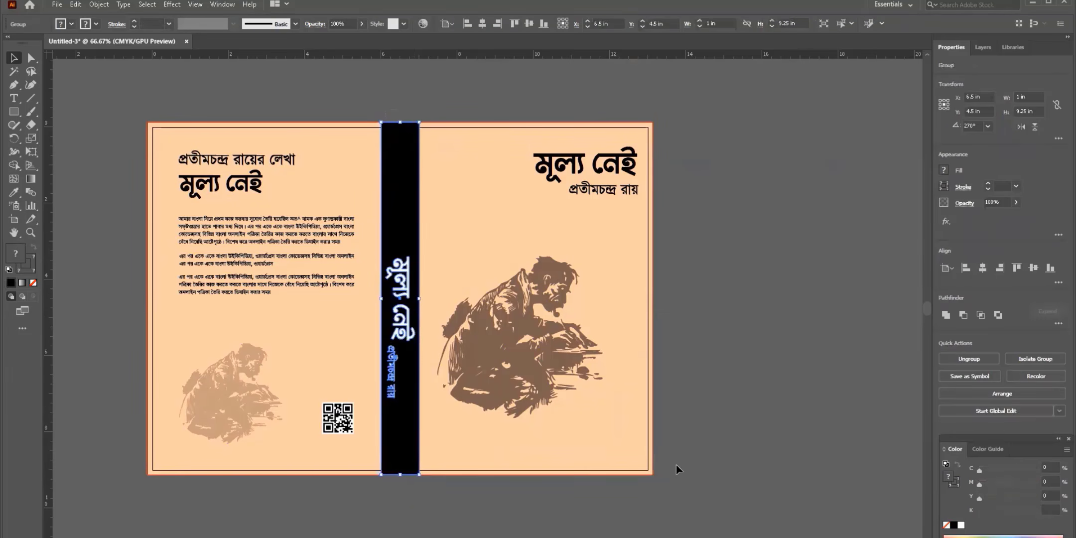
left_click(713, 466)
left_click_drag(728, 467, 767, 430)
left_click_drag(762, 395, 766, 428)
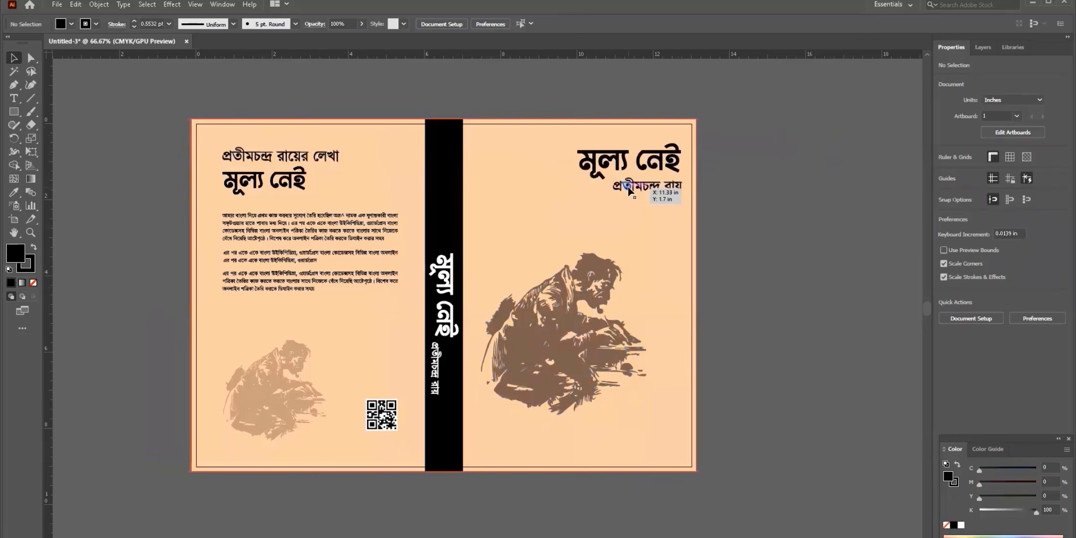
- Save the spread to the Desktop as book_cover_for_client.ai with Illustrator 10 compatibility
key("ctrl+s")
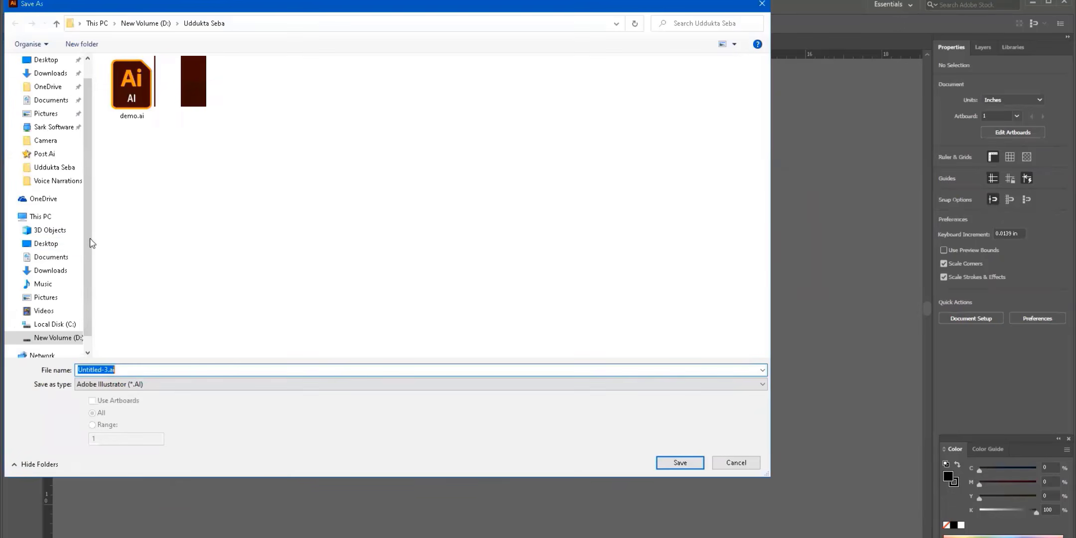
left_click(72, 243)
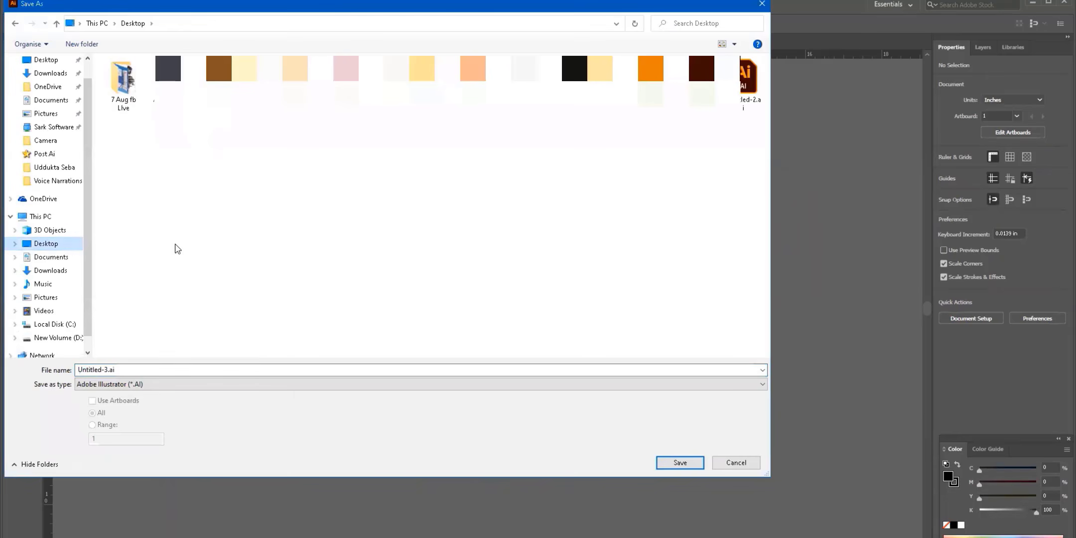
double_click(122, 369)
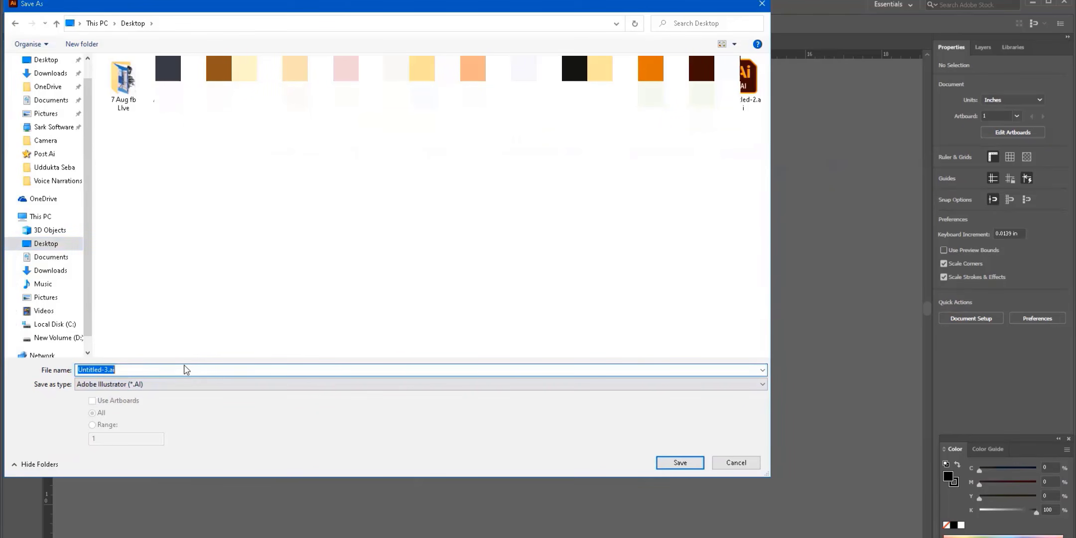
type("book")
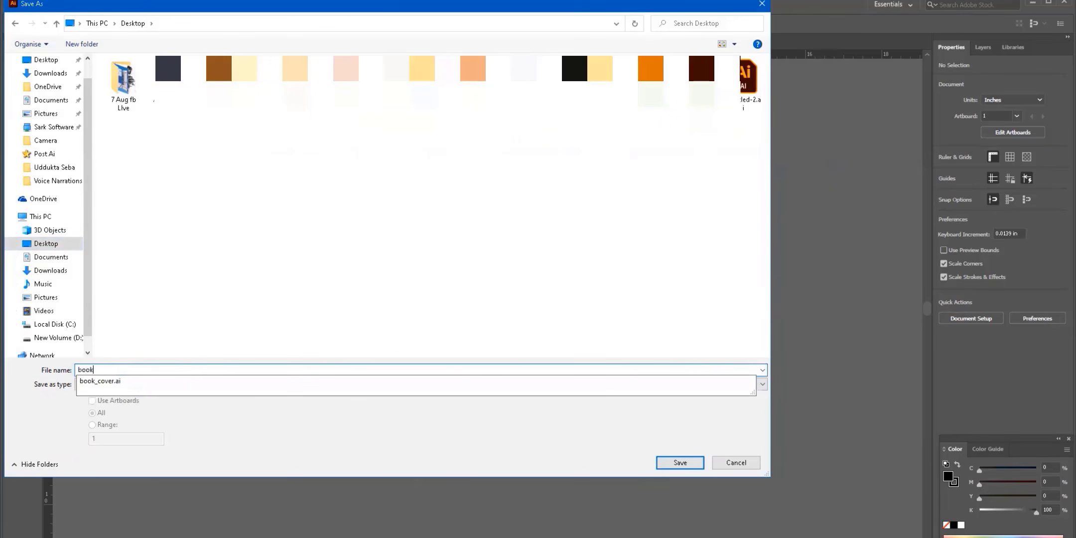
type("_cover_for_")
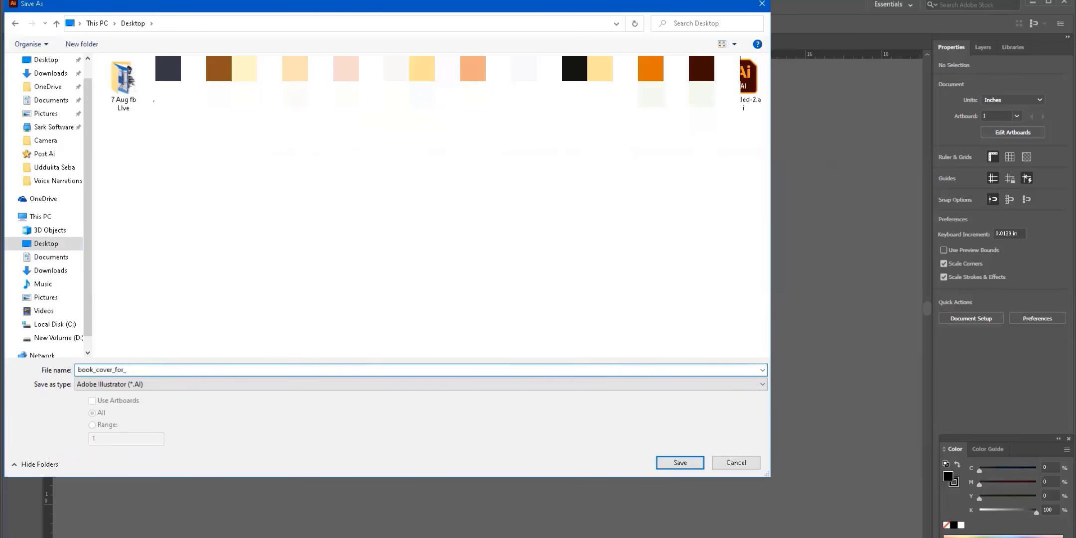
type("client")
left_click(680, 462)
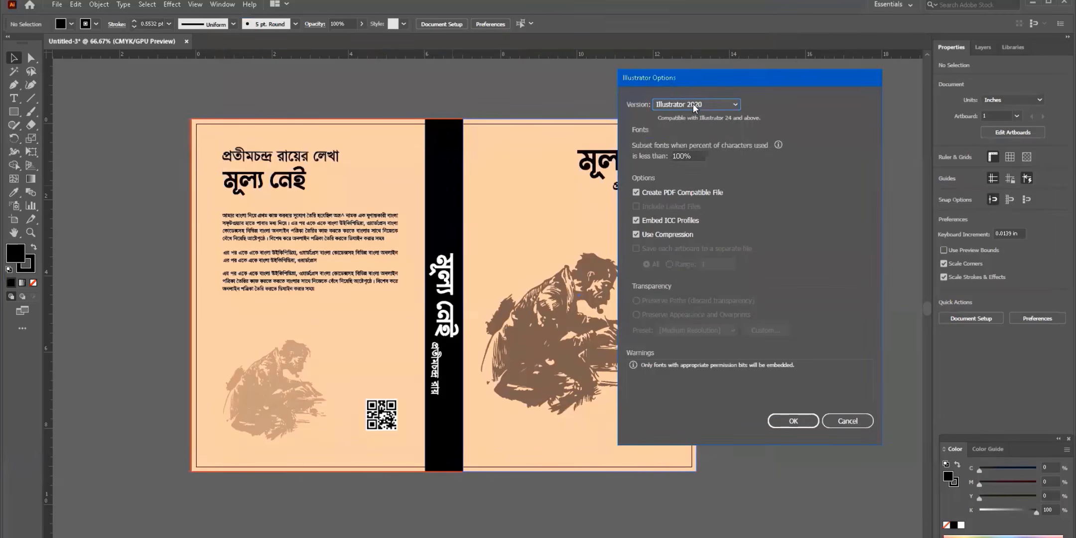
left_click(693, 103)
left_click(701, 230)
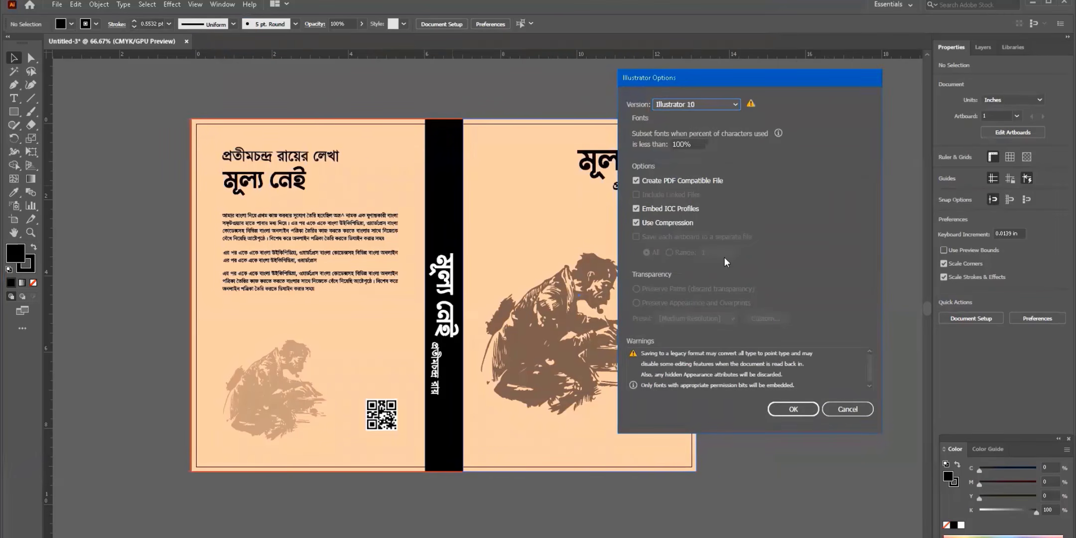
left_click(793, 408)
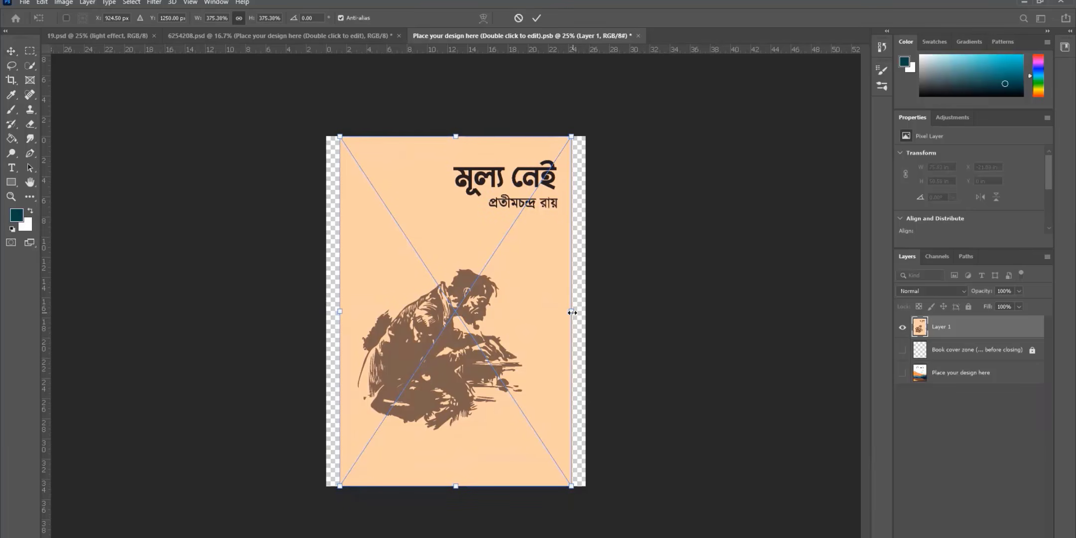
- Enlarge the front cover to fill the page, then paste and stretch the spine beside the back cover
left_click_drag(572, 312, 585, 395)
key("Return")
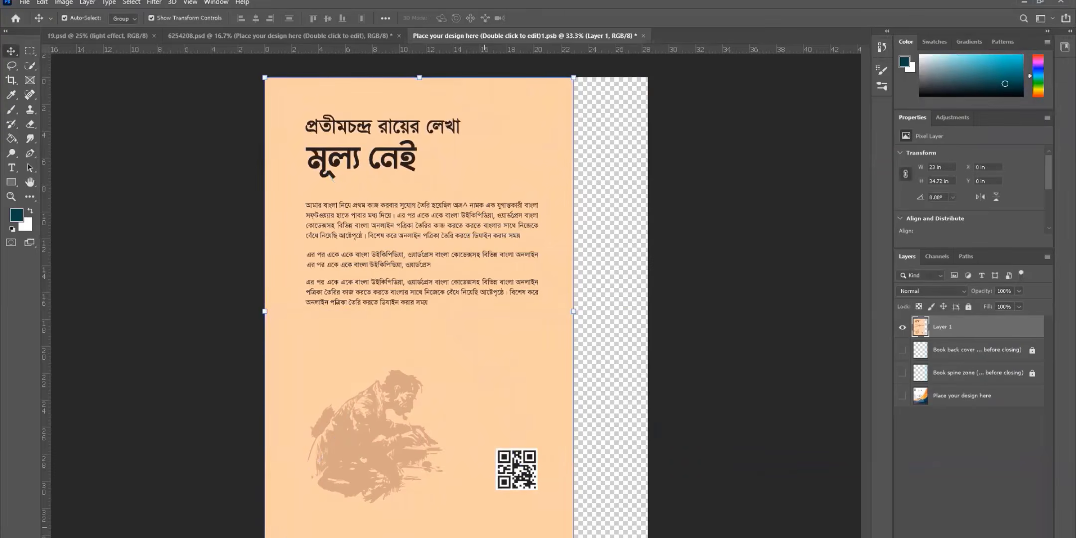
key("ctrl+v")
left_click_drag(607, 313, 406, 280)
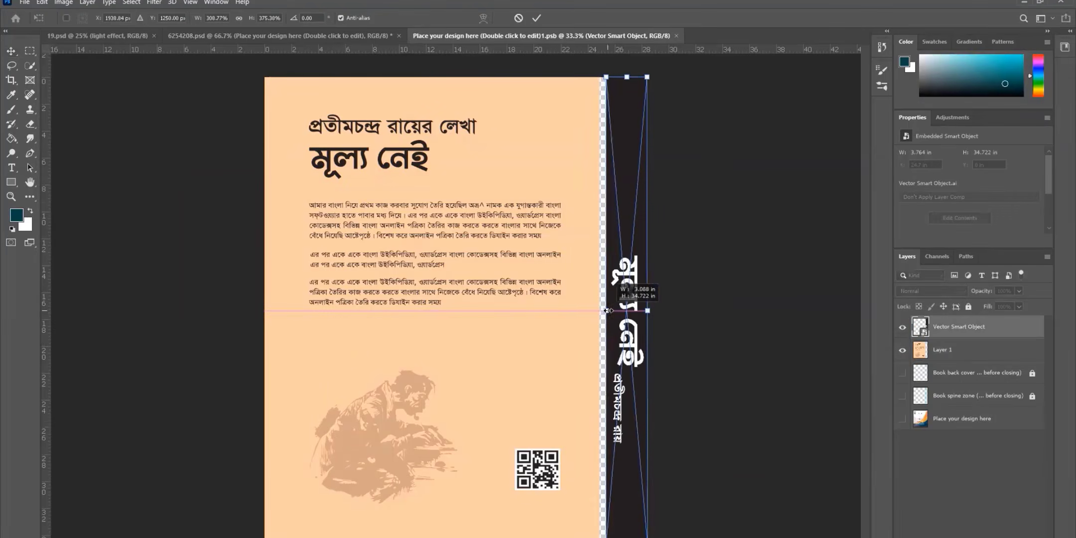
left_click_drag(608, 310, 609, 311)
left_click(559, 19)
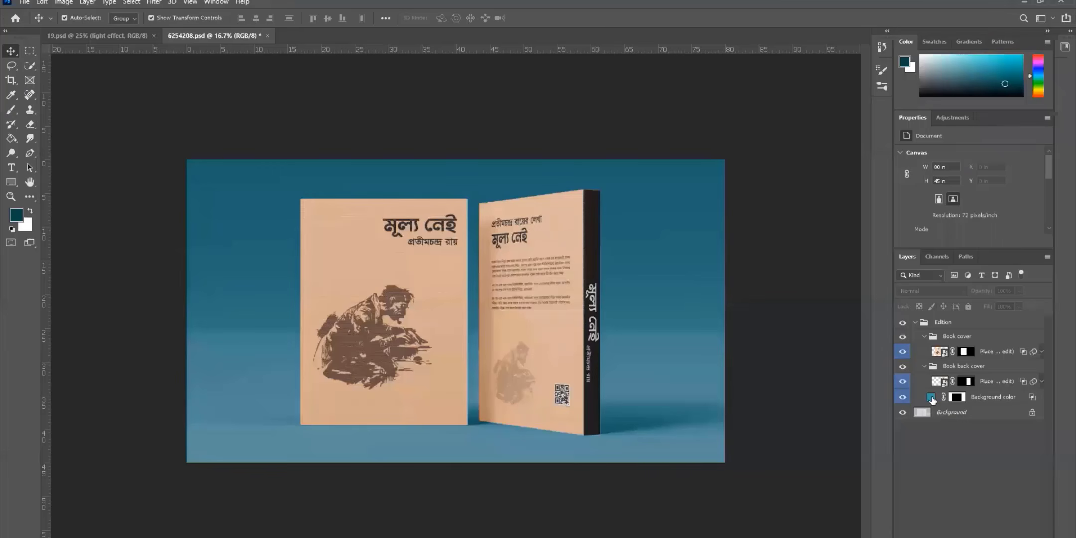
- Set the mockup's Background color fill to the sampled peach cover colour, fce6d3
left_click(933, 397)
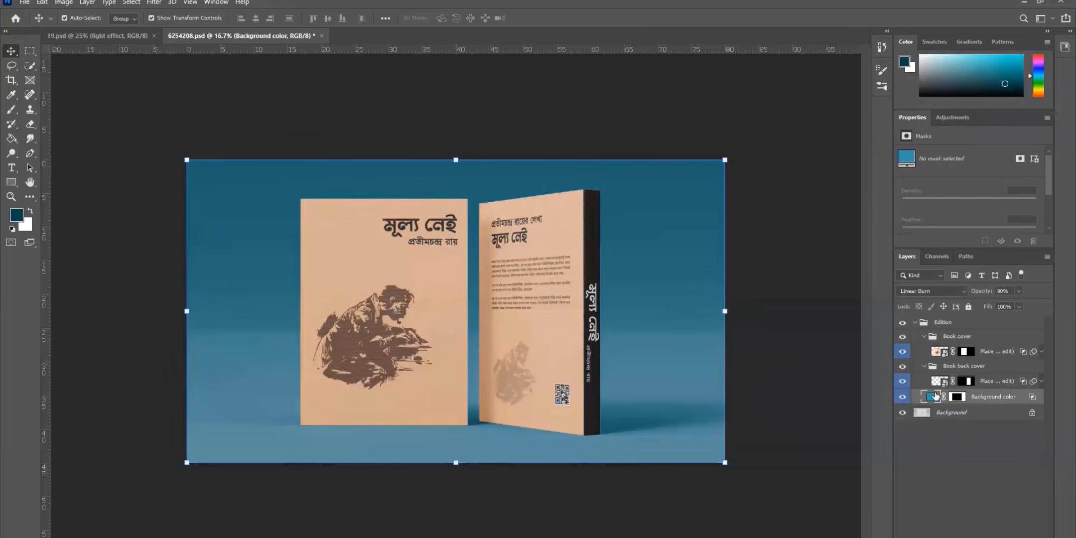
double_click(928, 397)
left_click(394, 378)
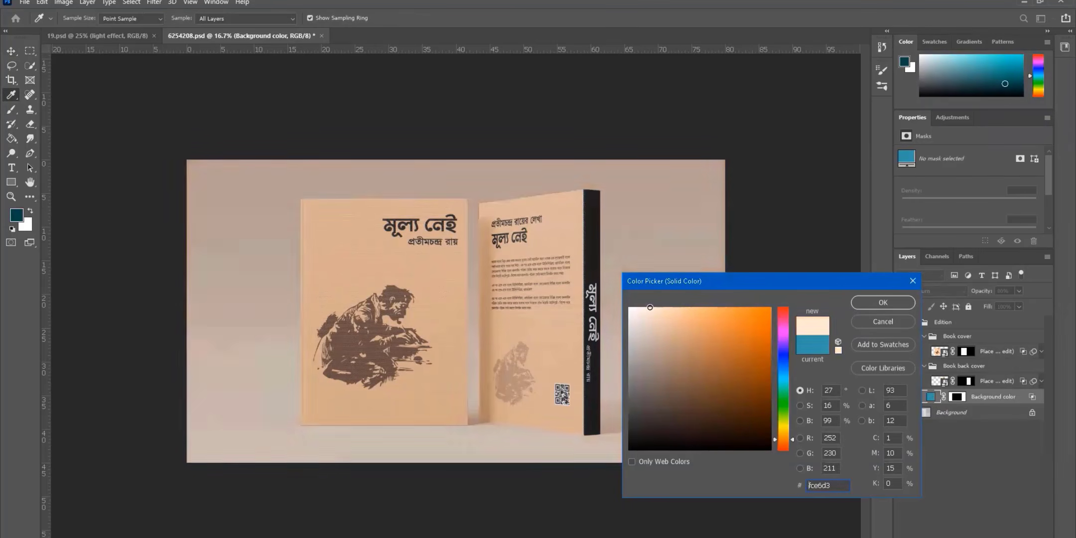